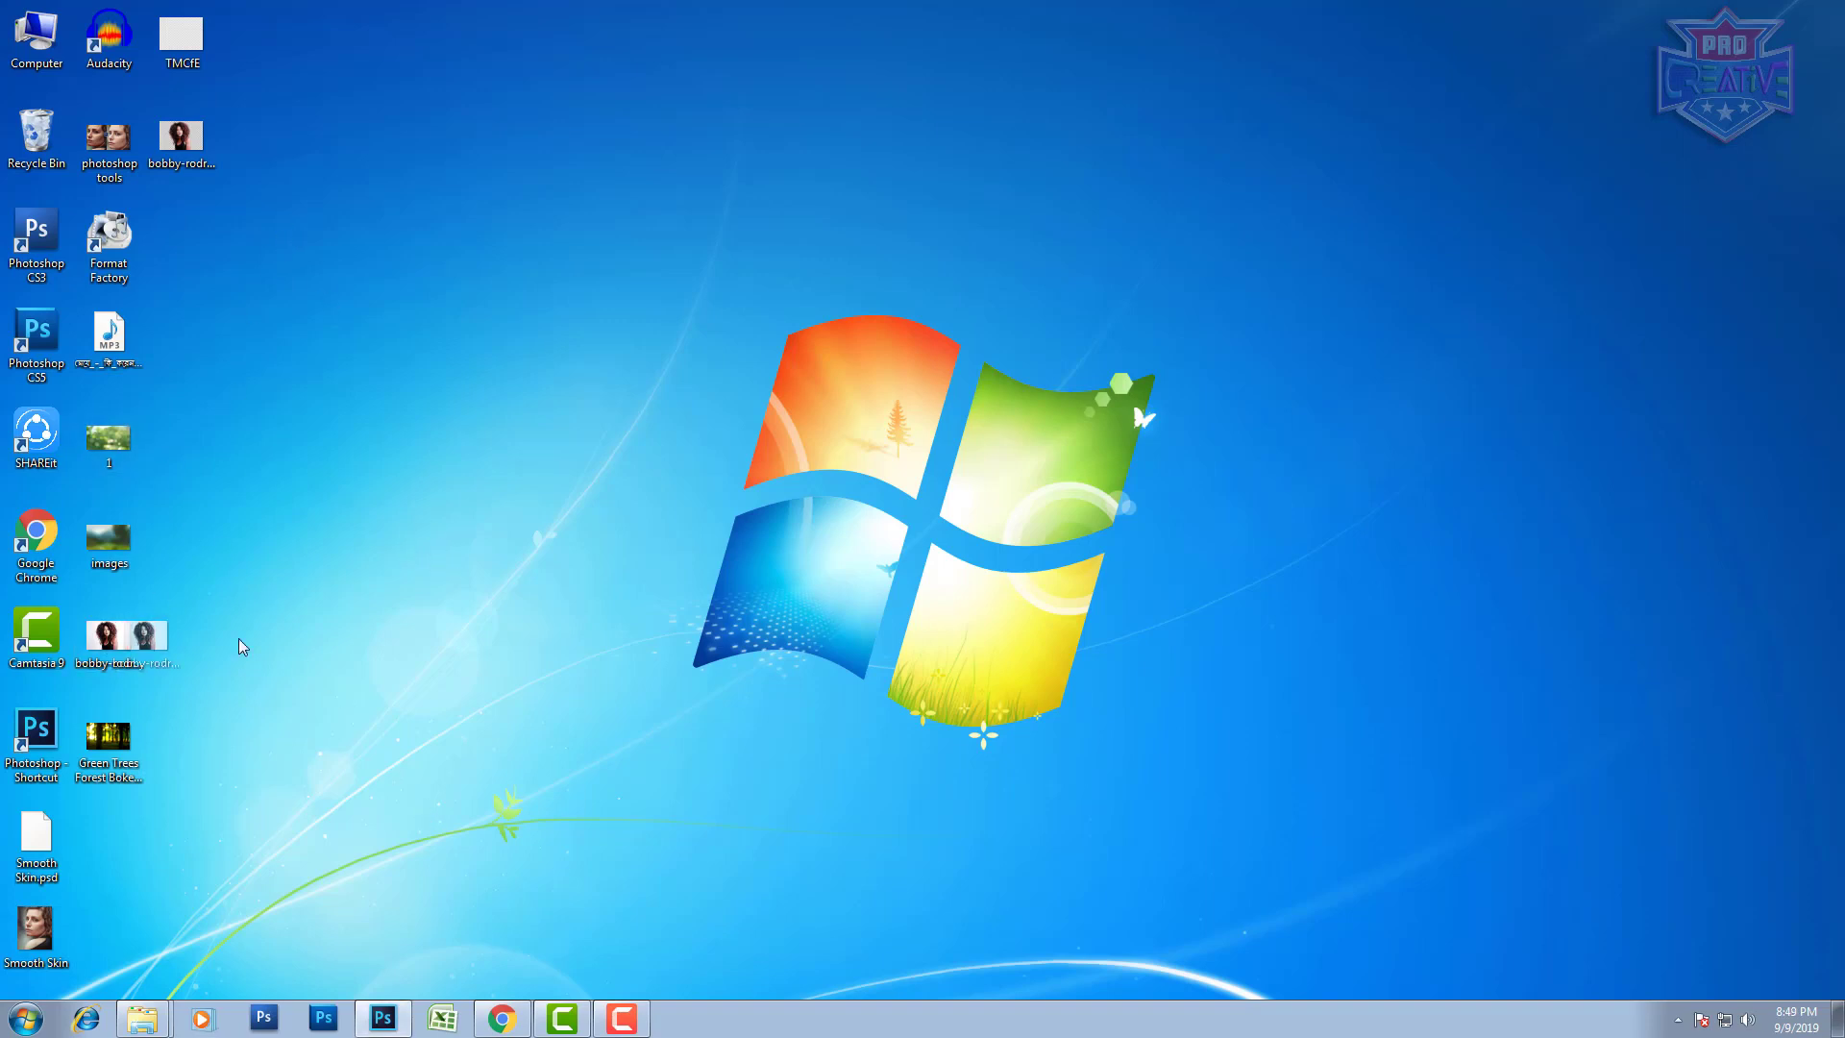
# Step: Open the curly-haired portrait and fit it to the workspace
pyautogui.moveTo(125, 644); pyautogui.dragTo(476, 850)
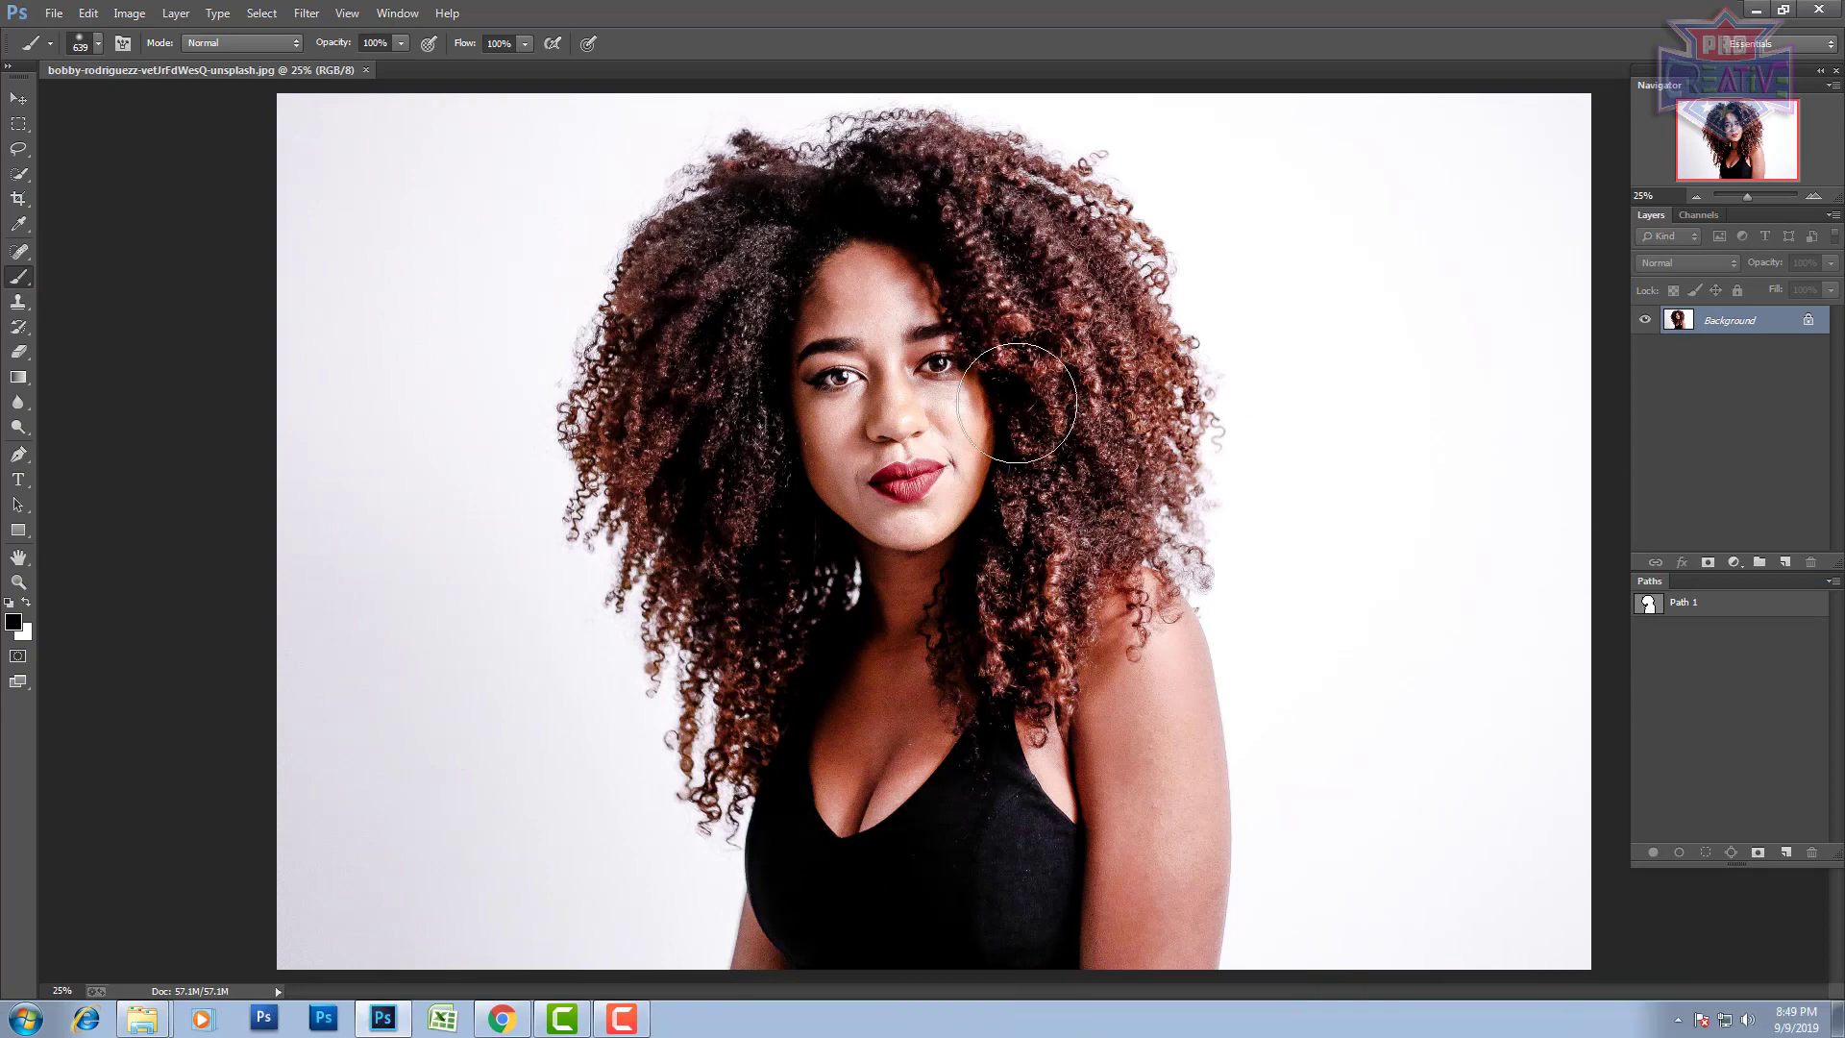
pyautogui.press('f')
pyautogui.scroll(2, 1009, 341)
pyautogui.scroll(-2, 1009, 341)
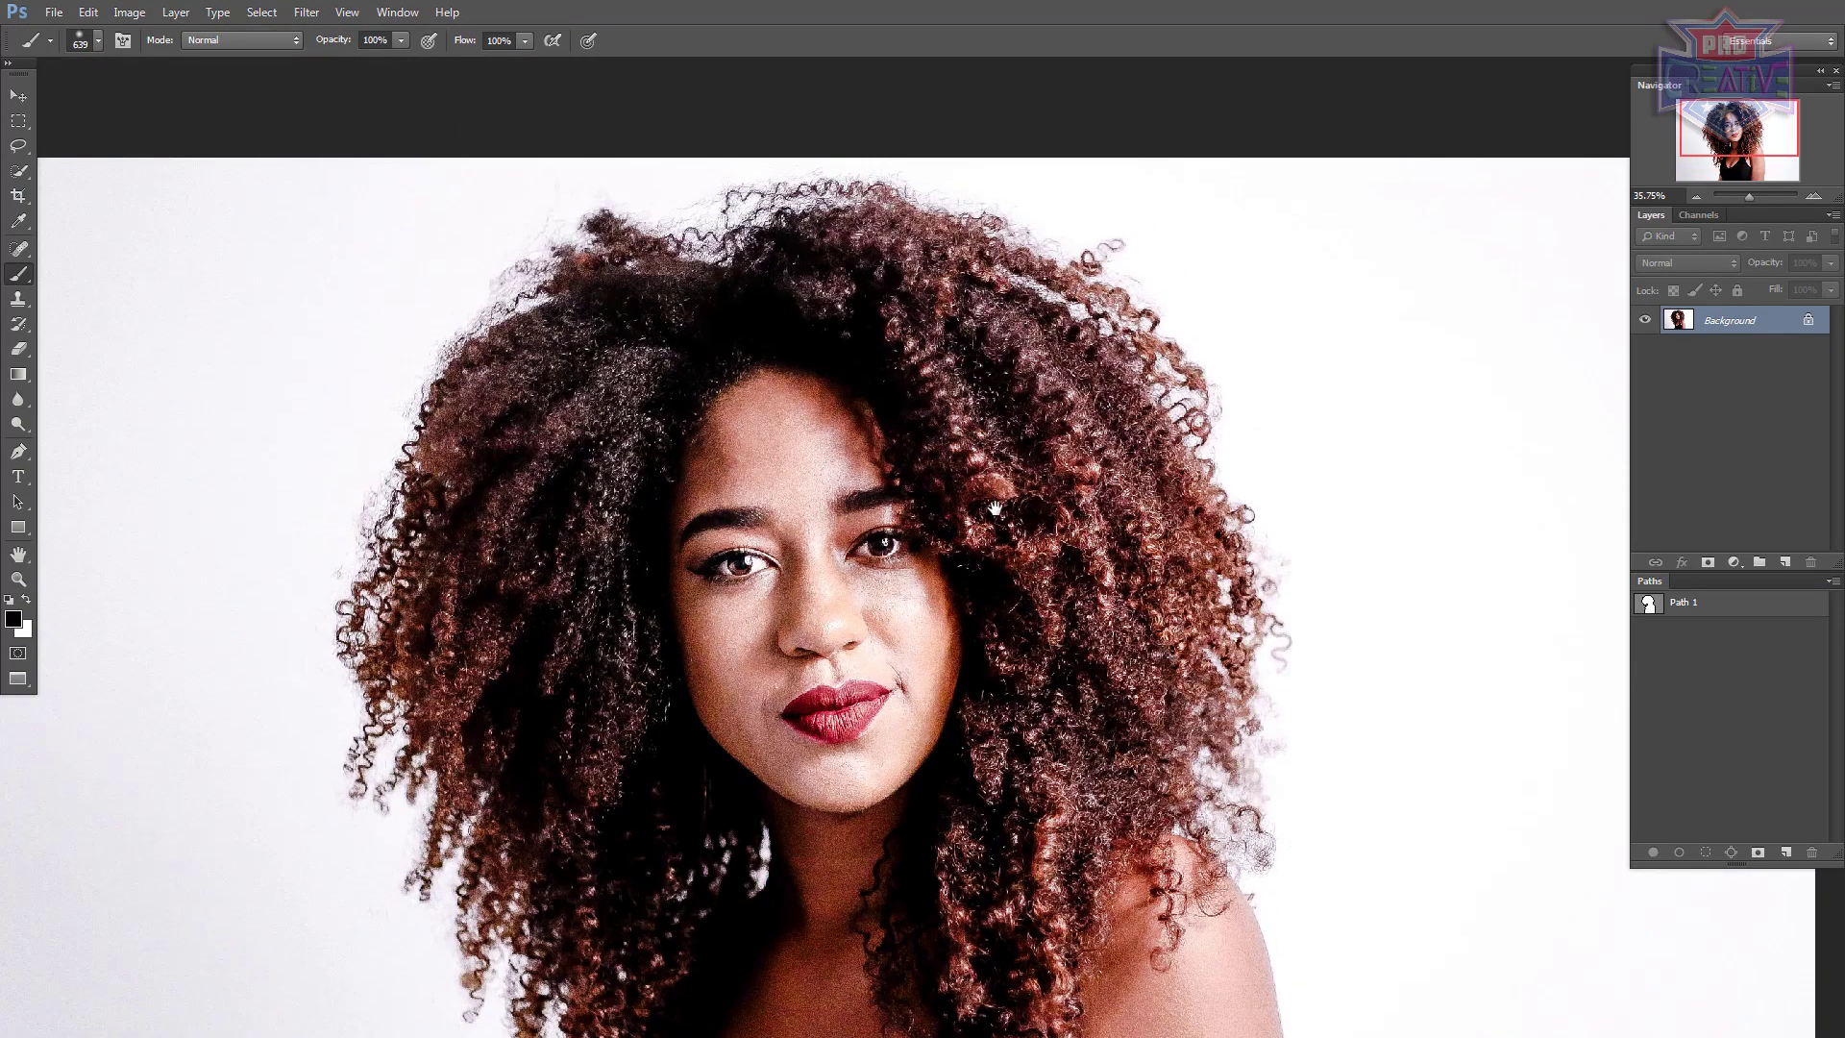
pyautogui.scroll(-2, 1009, 341)
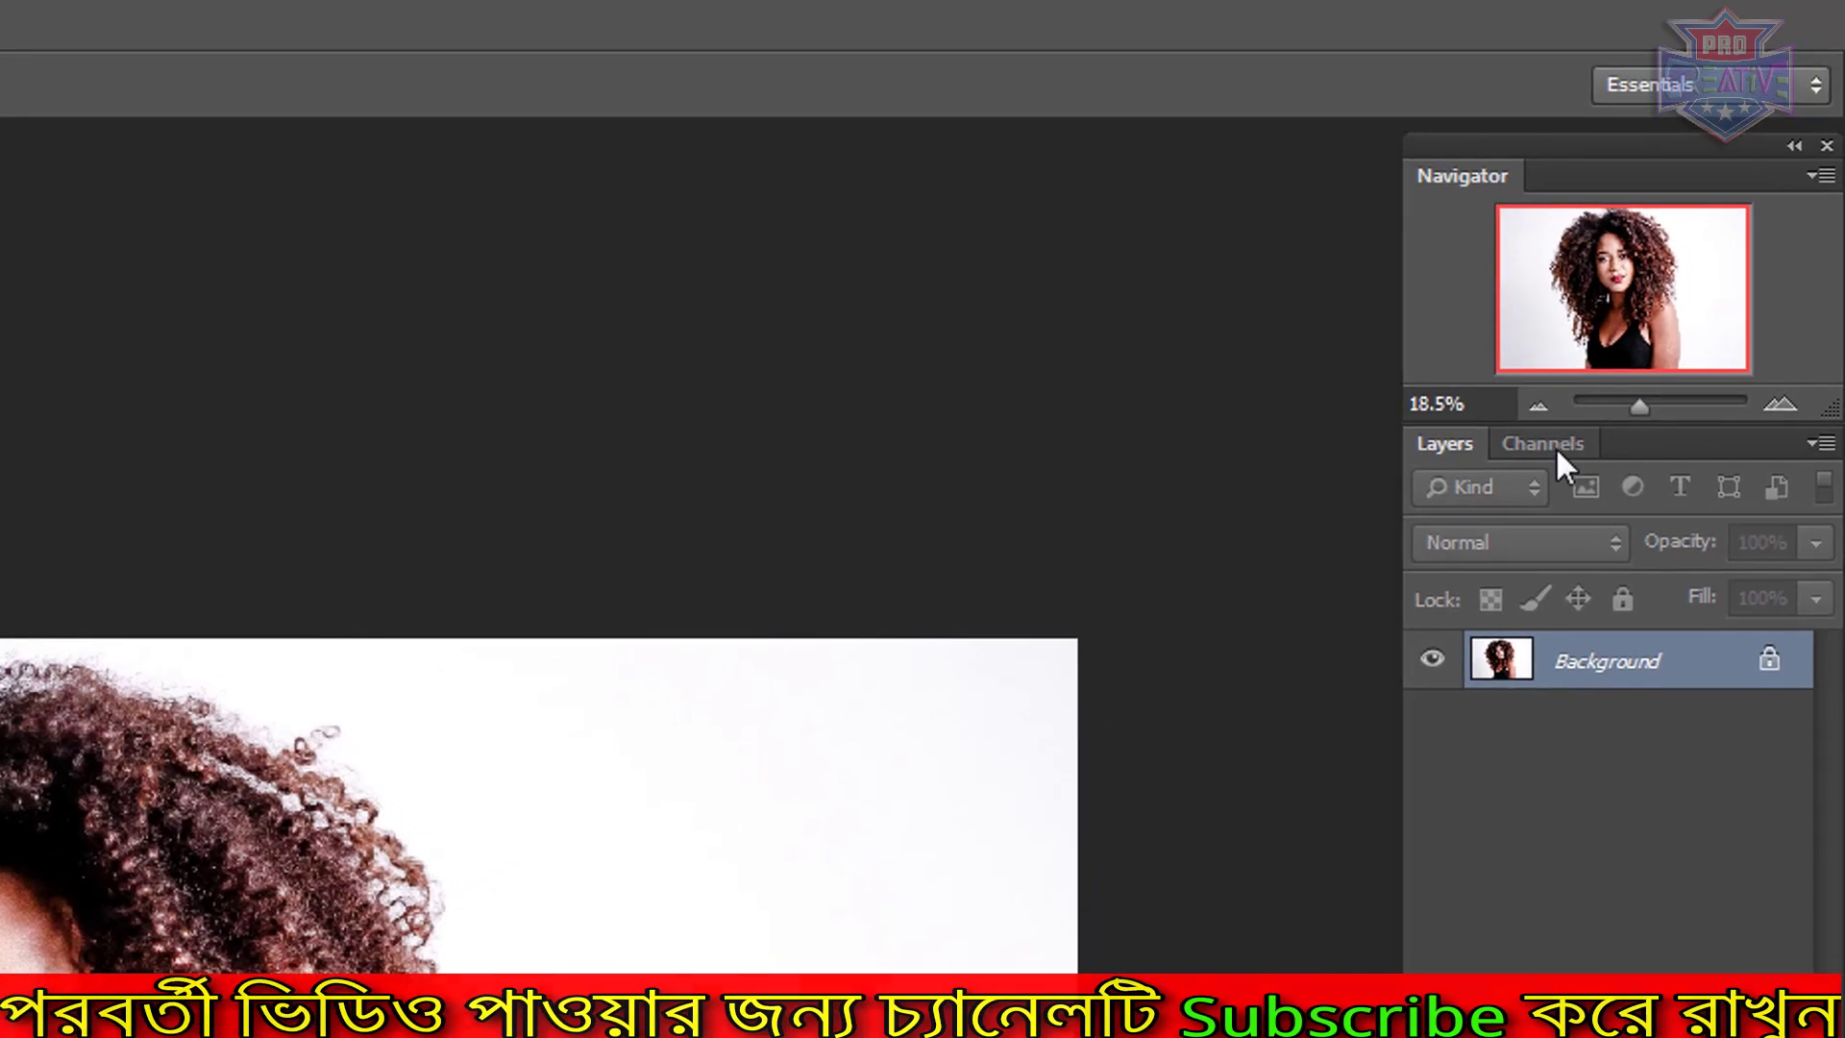
# Step: Show the Channels panel and dock it beside the Layers panel
pyautogui.click(1557, 452)
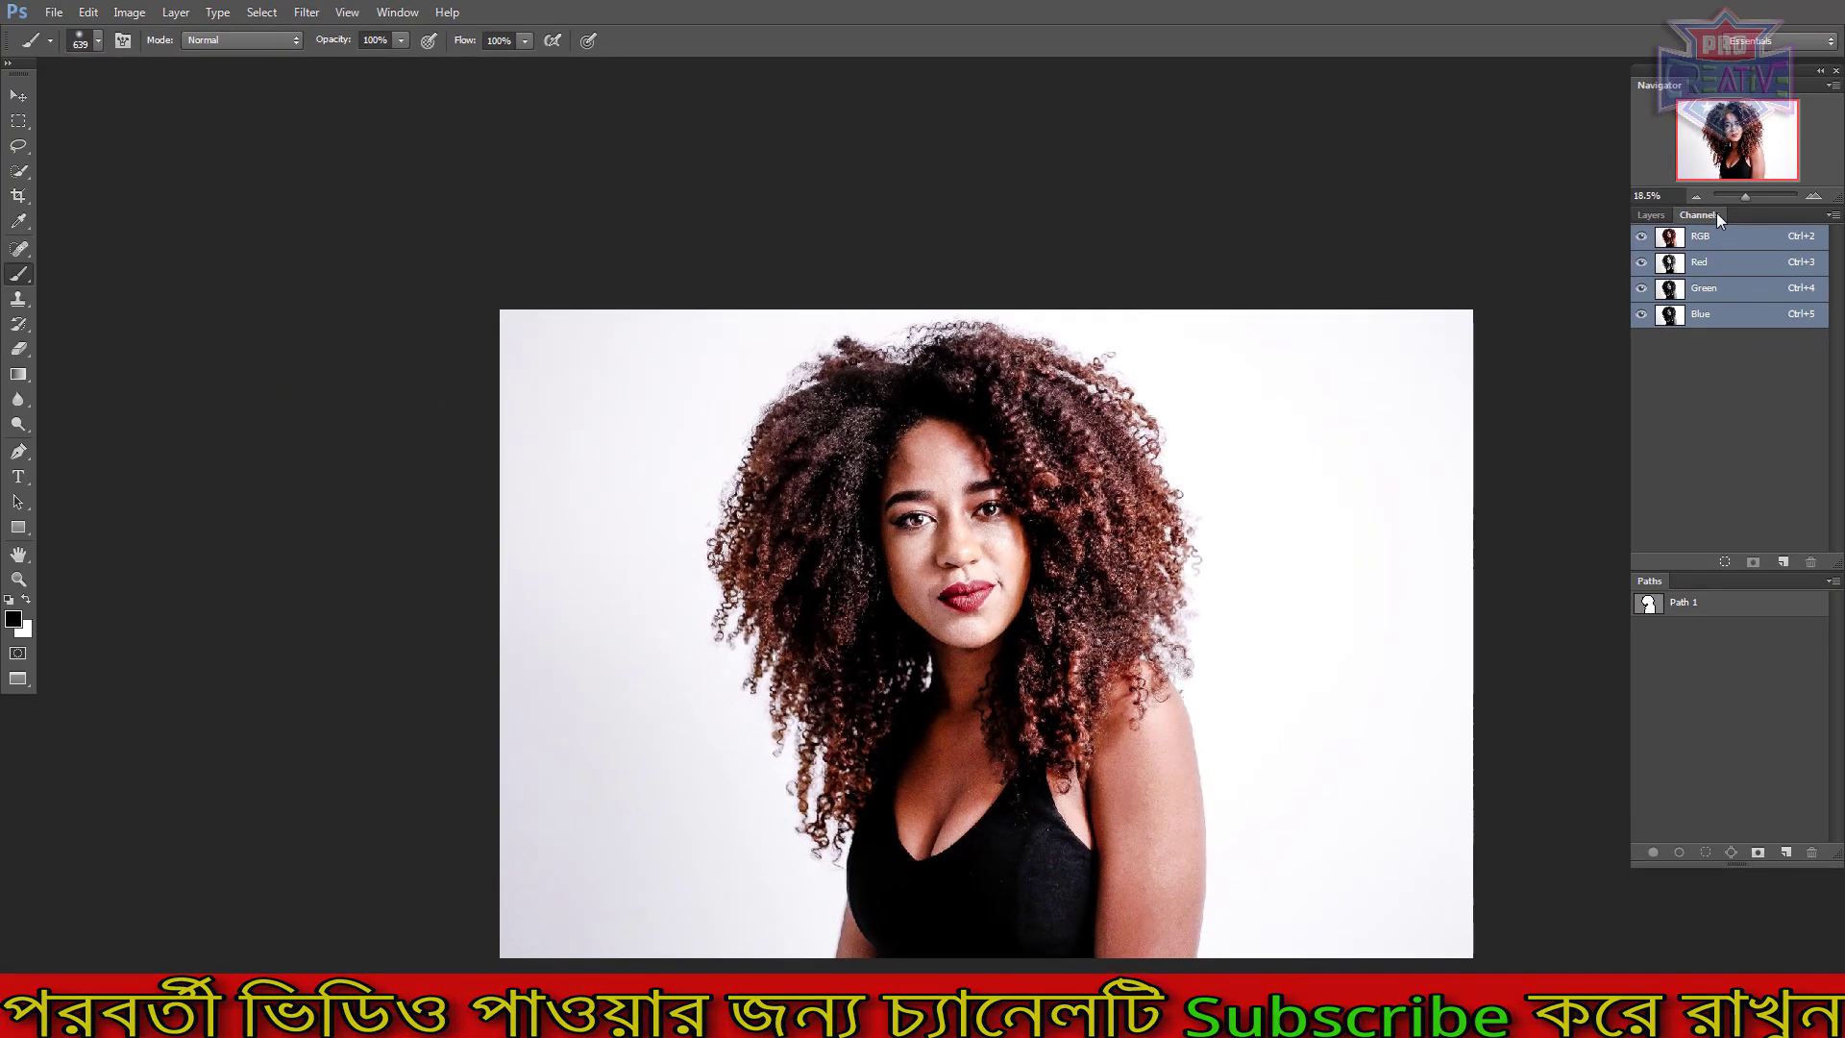
pyautogui.moveTo(1718, 217); pyautogui.dragTo(1254, 357)
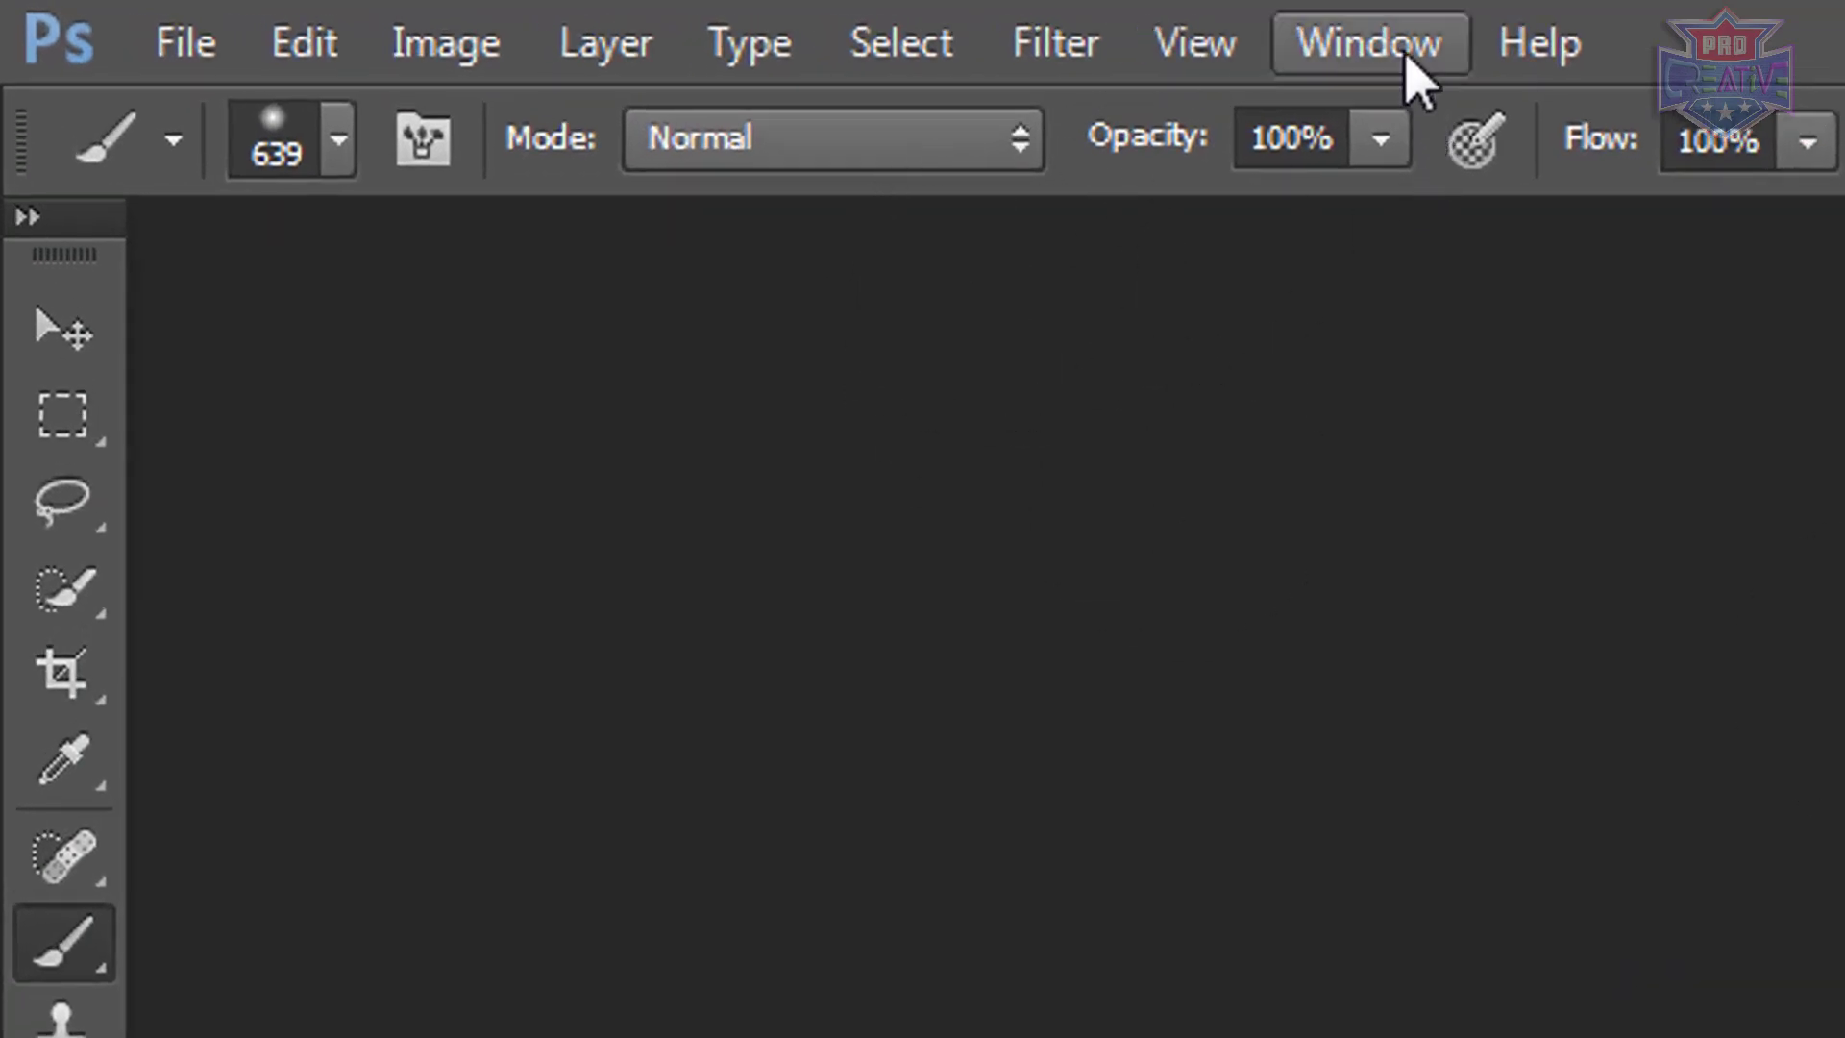
pyautogui.click(582, 19)
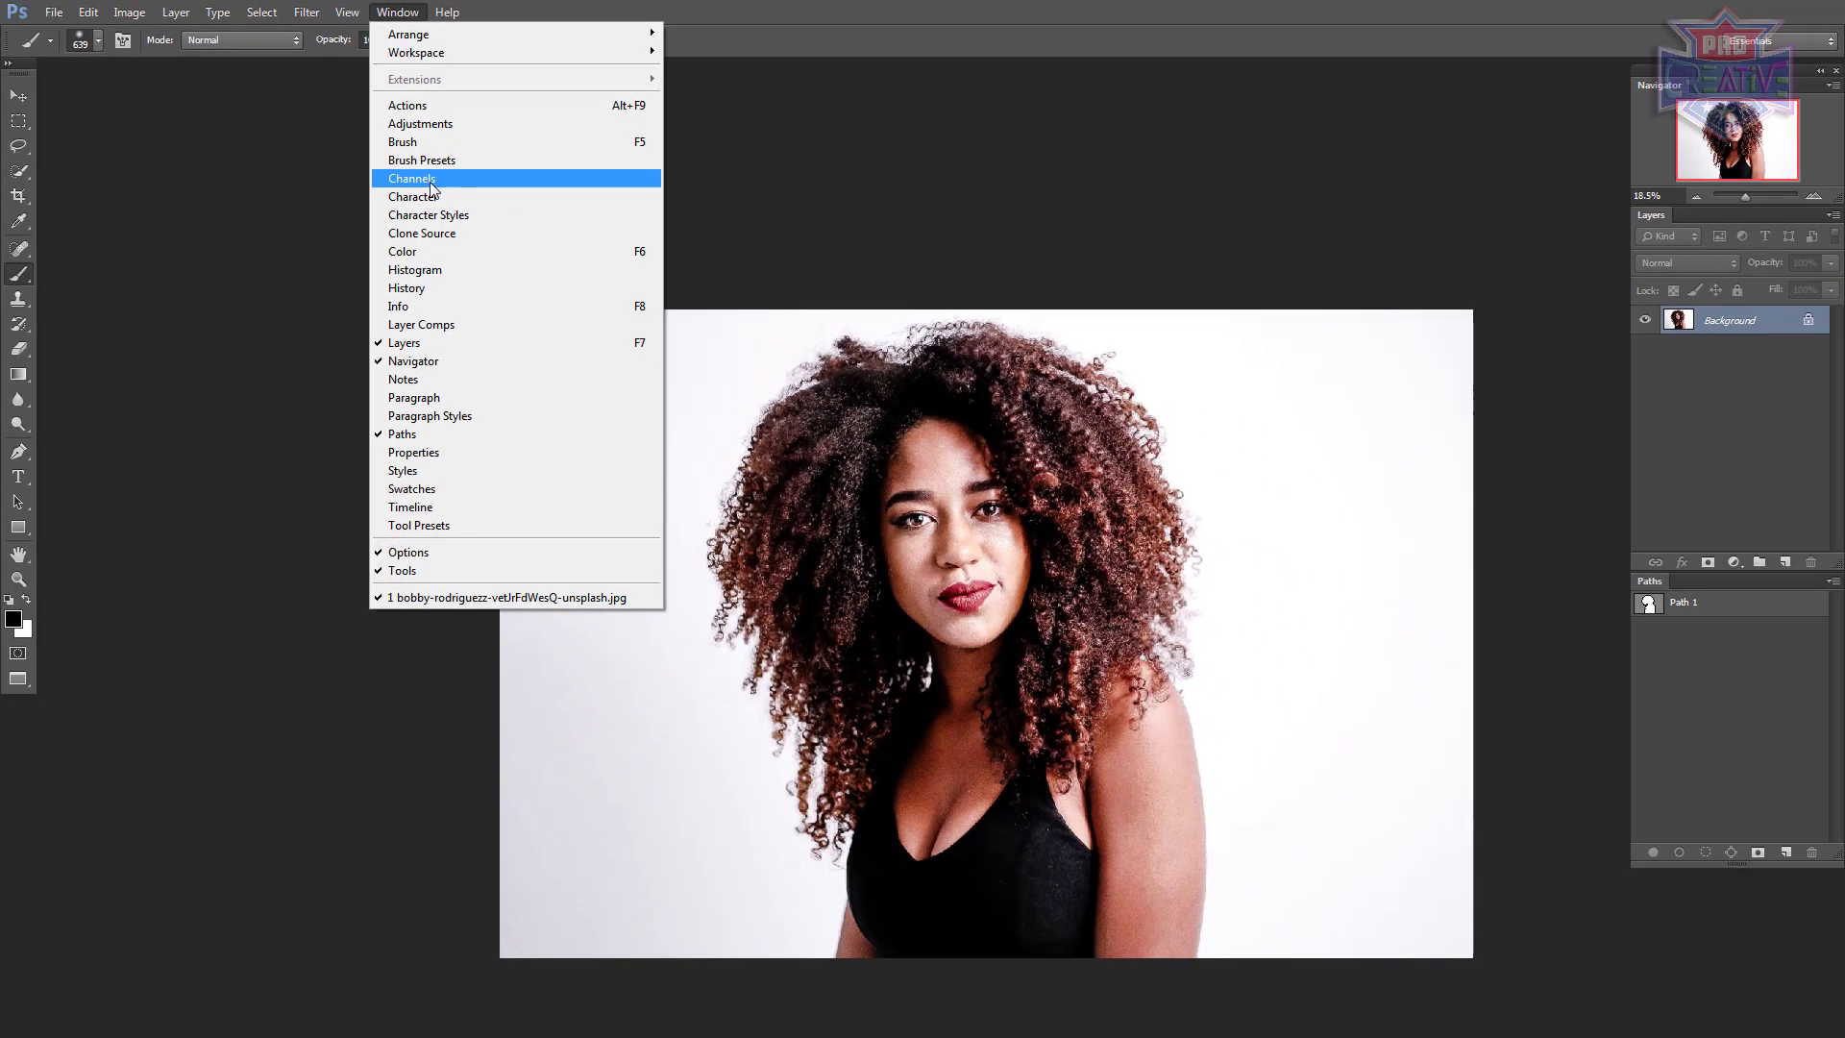
pyautogui.click(429, 182)
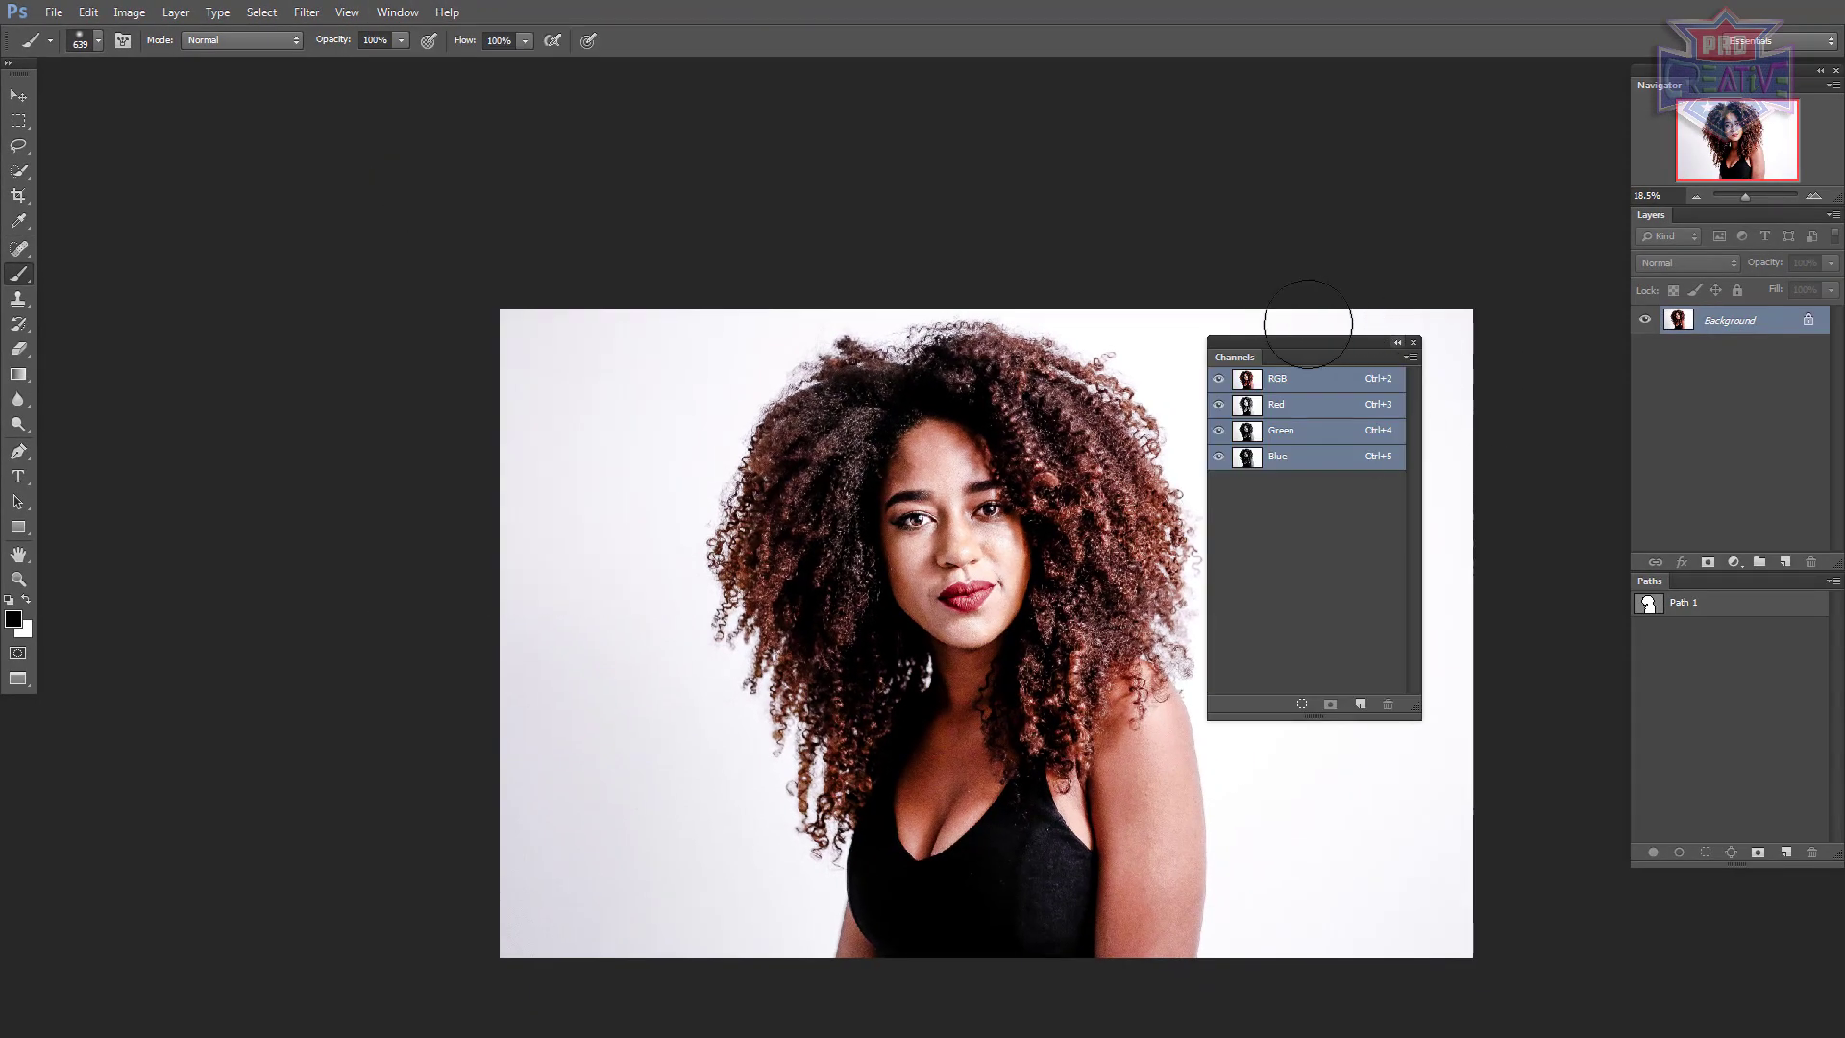
pyautogui.moveTo(1276, 338)
pyautogui.mouseDown()
pyautogui.moveTo(1736, 279)
pyautogui.moveTo(1741, 215)
pyautogui.mouseUp()
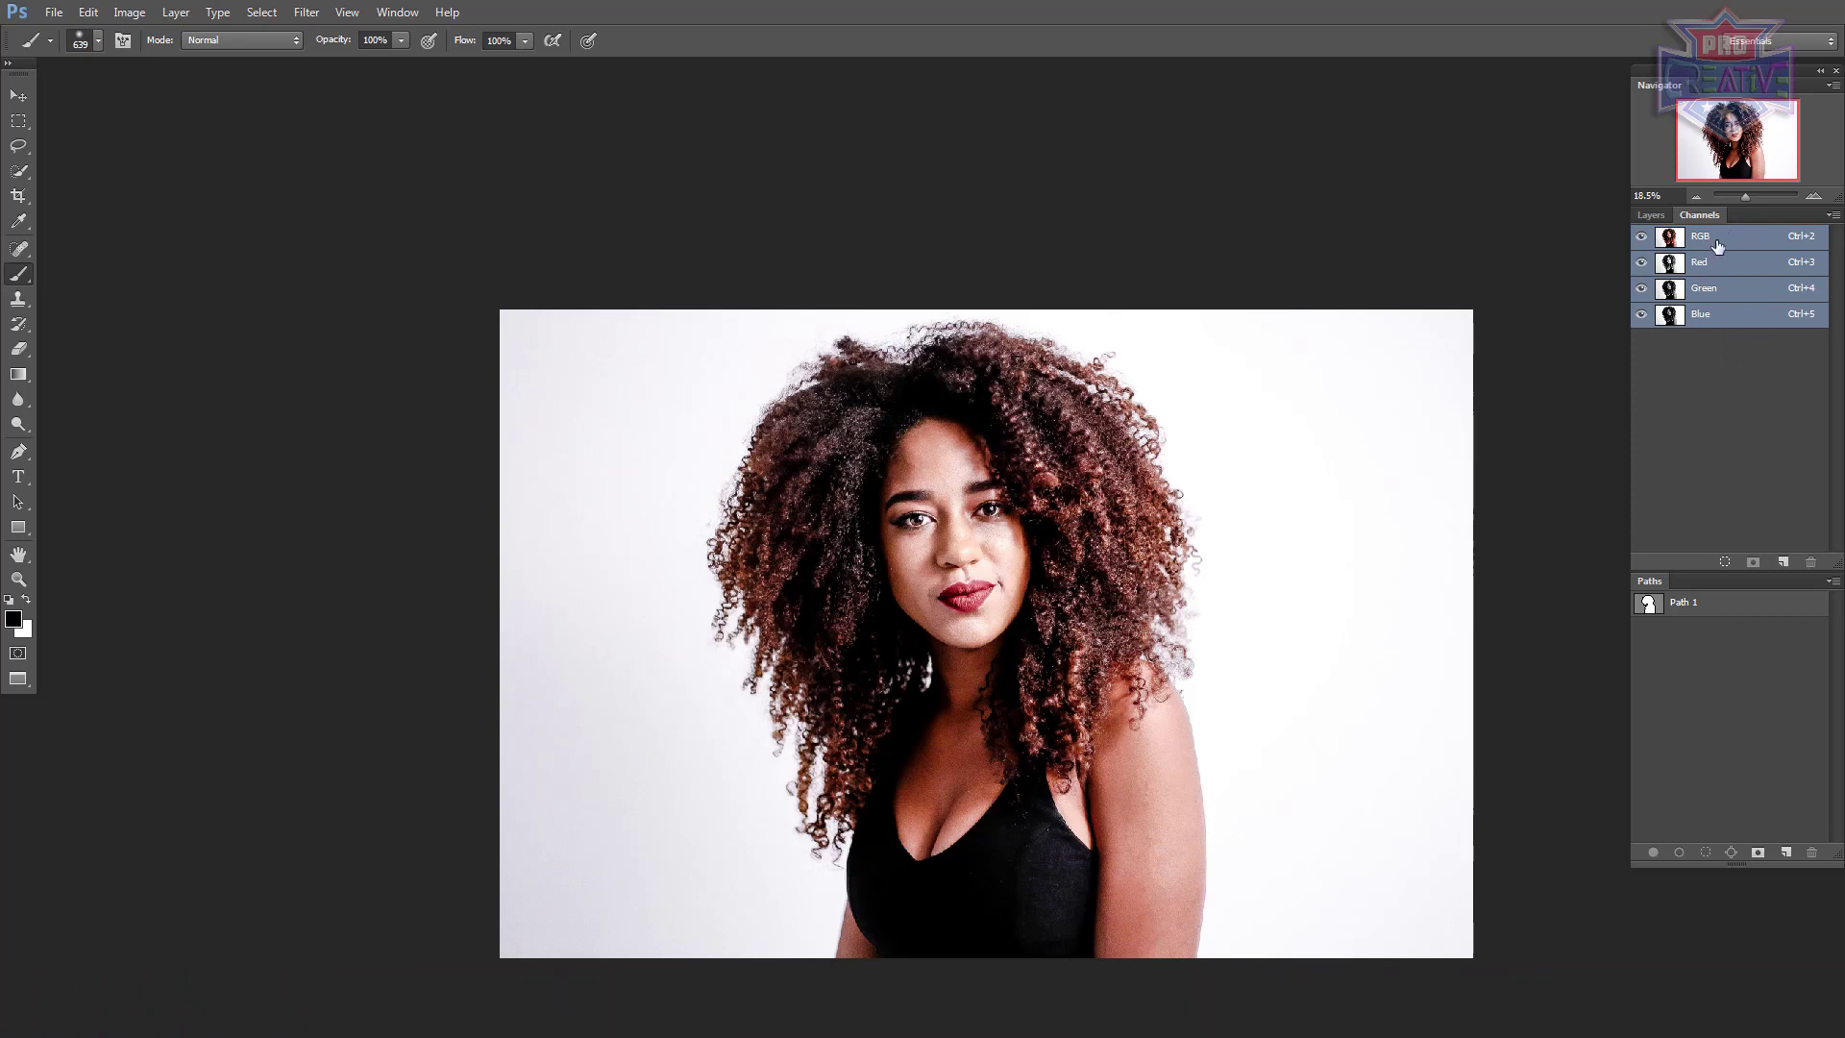
# Step: Compare the Blue and Red channels, then duplicate Blue as Blue copy
pyautogui.click(1732, 317)
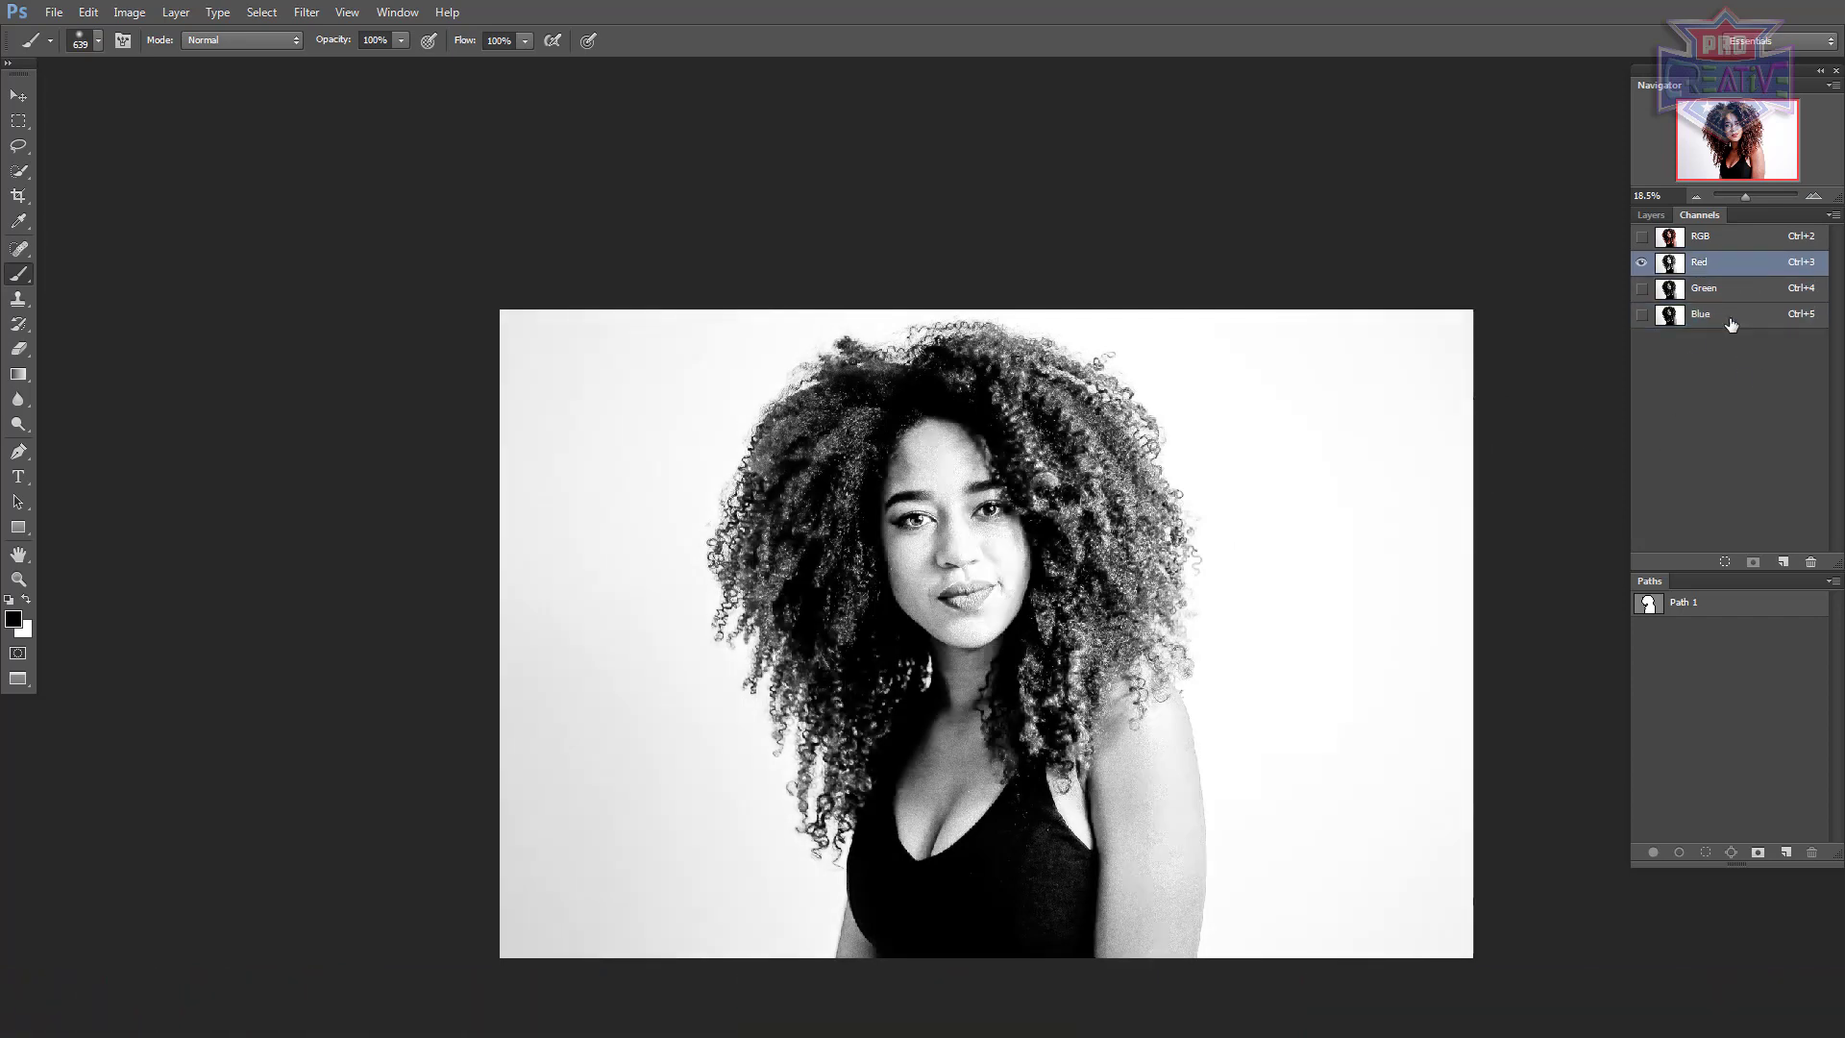
pyautogui.hotkey('ctrl', '3')
pyautogui.click(1729, 319)
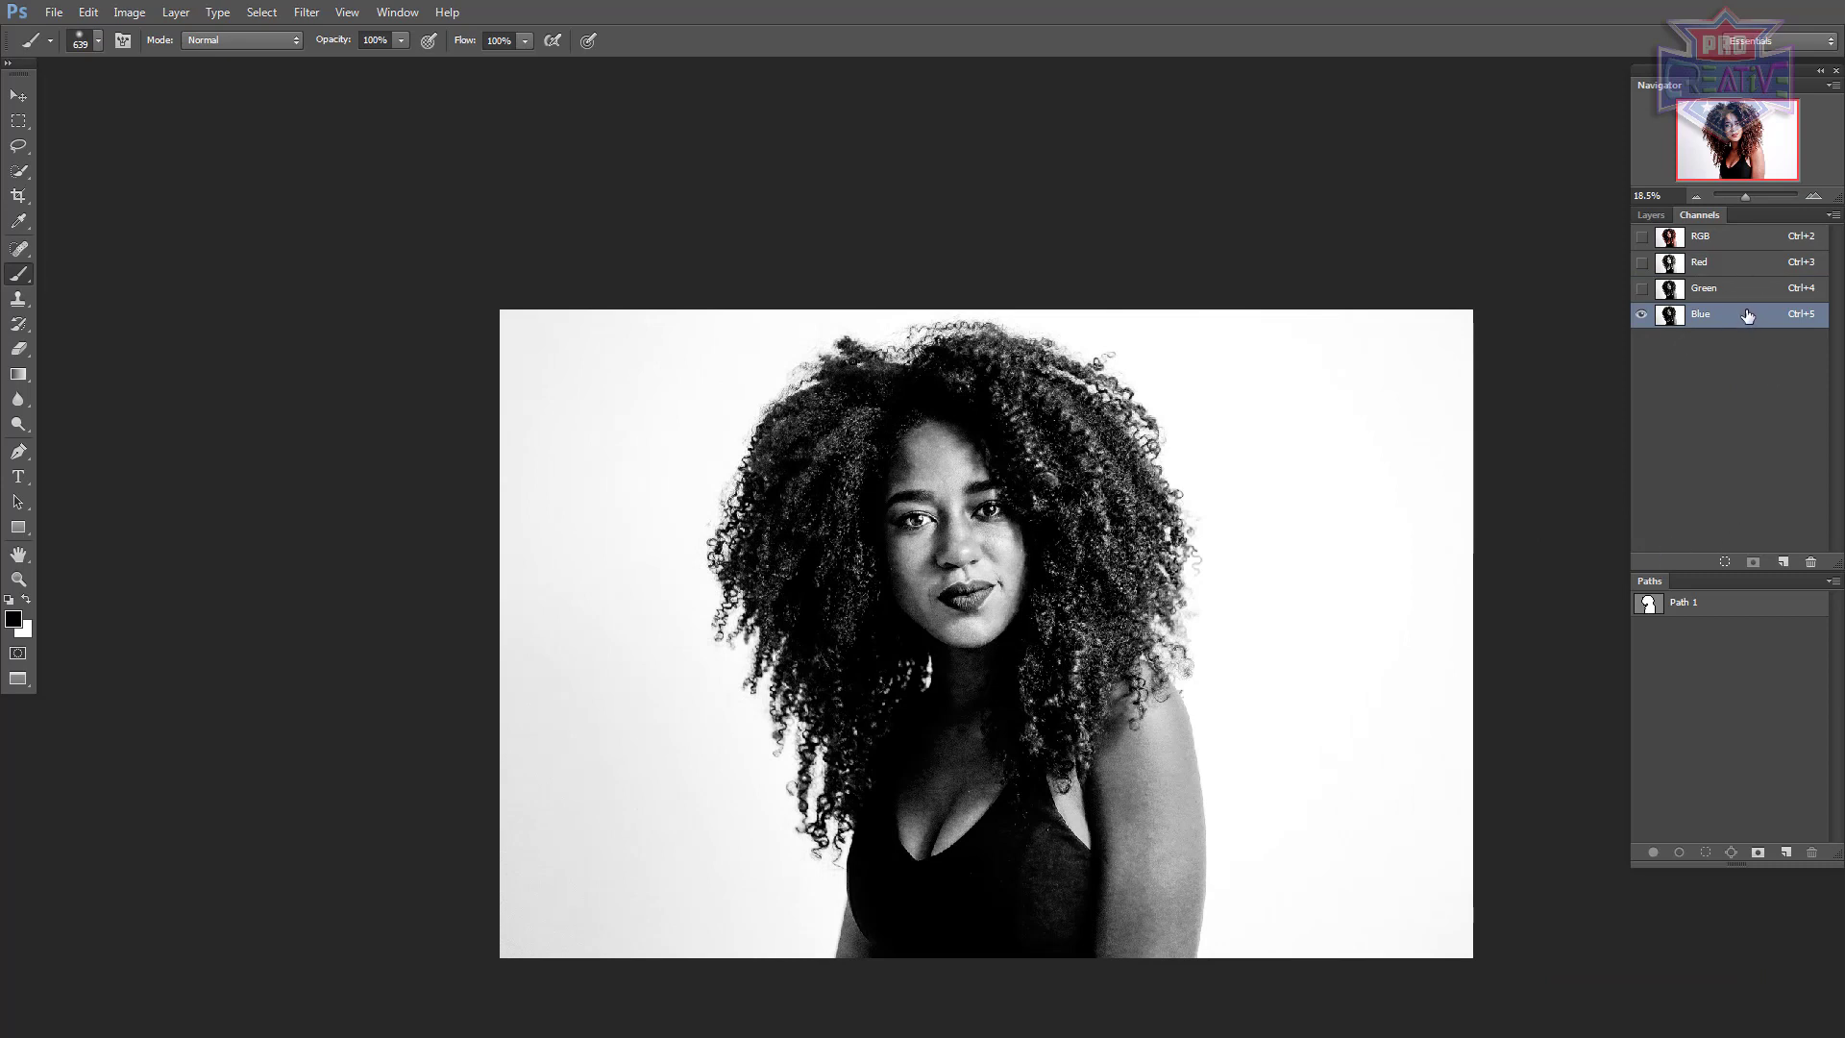
pyautogui.moveTo(1735, 326); pyautogui.dragTo(1783, 560)
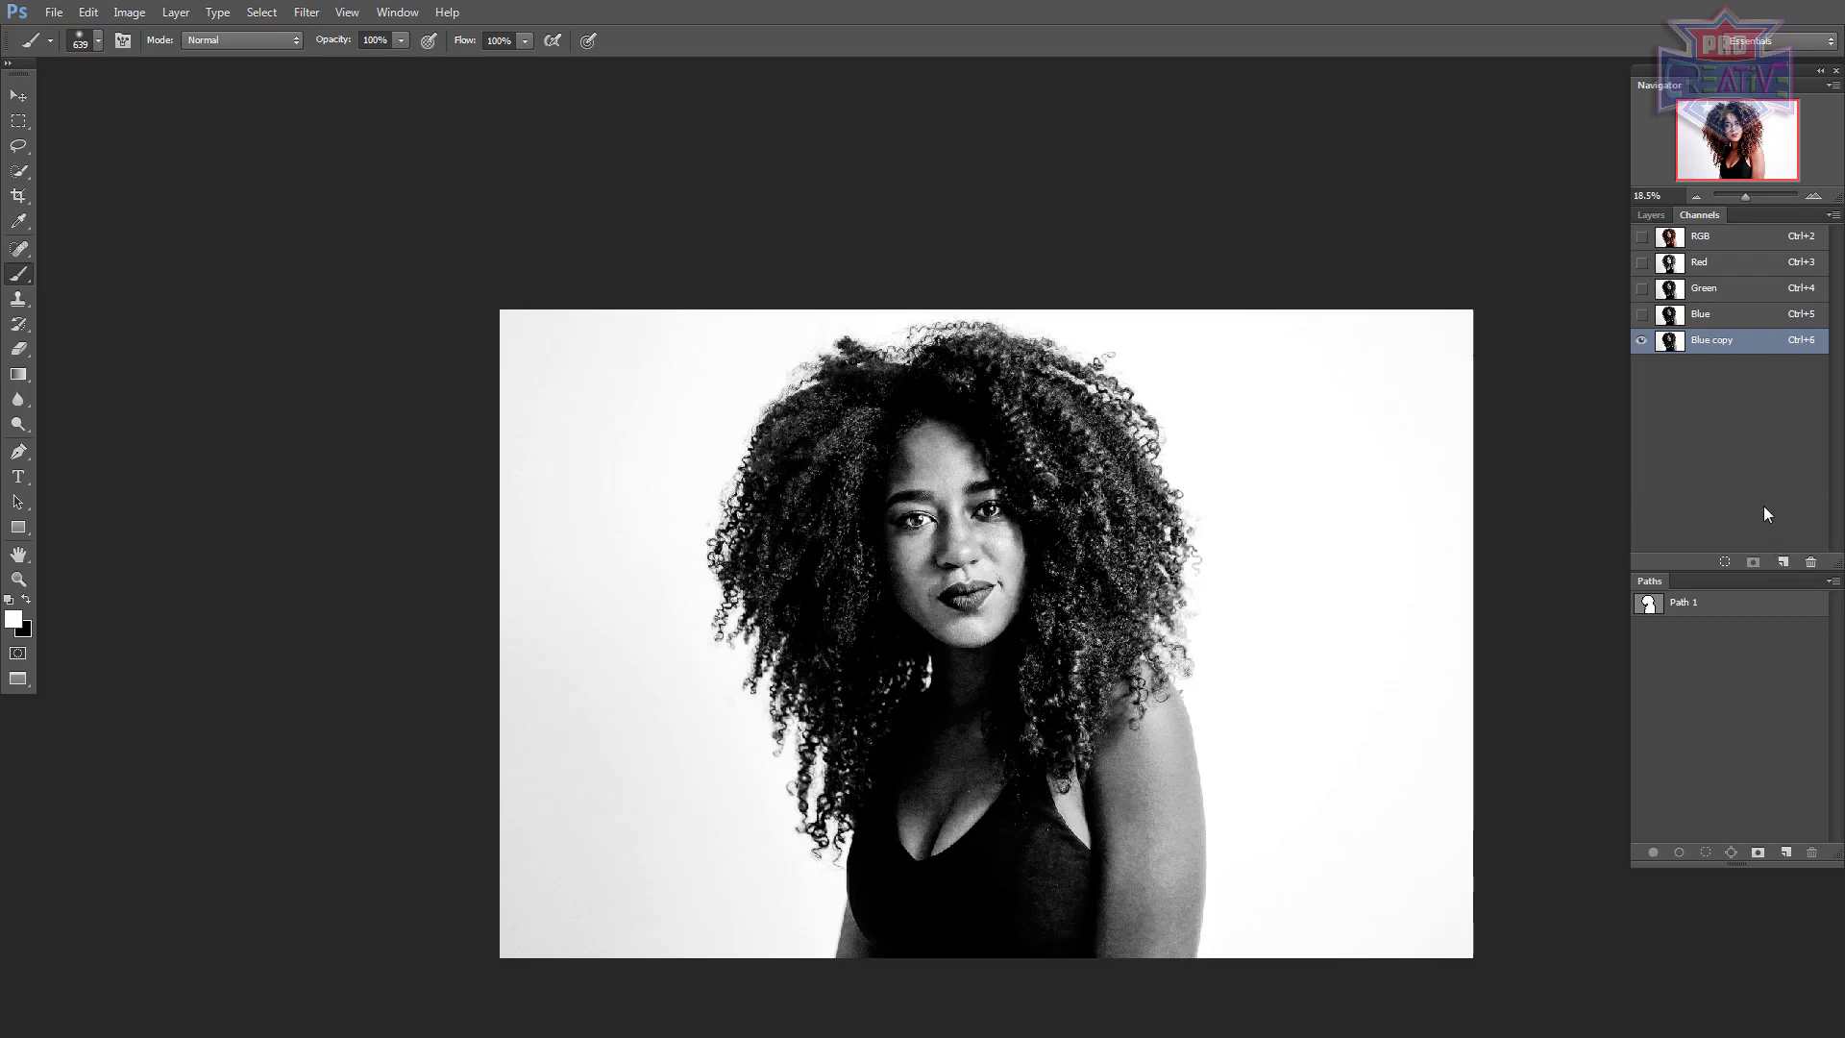
# Step: Apply Levels to Blue copy with input black 158 and input white 236
pyautogui.hotkey('ctrl', 'l')
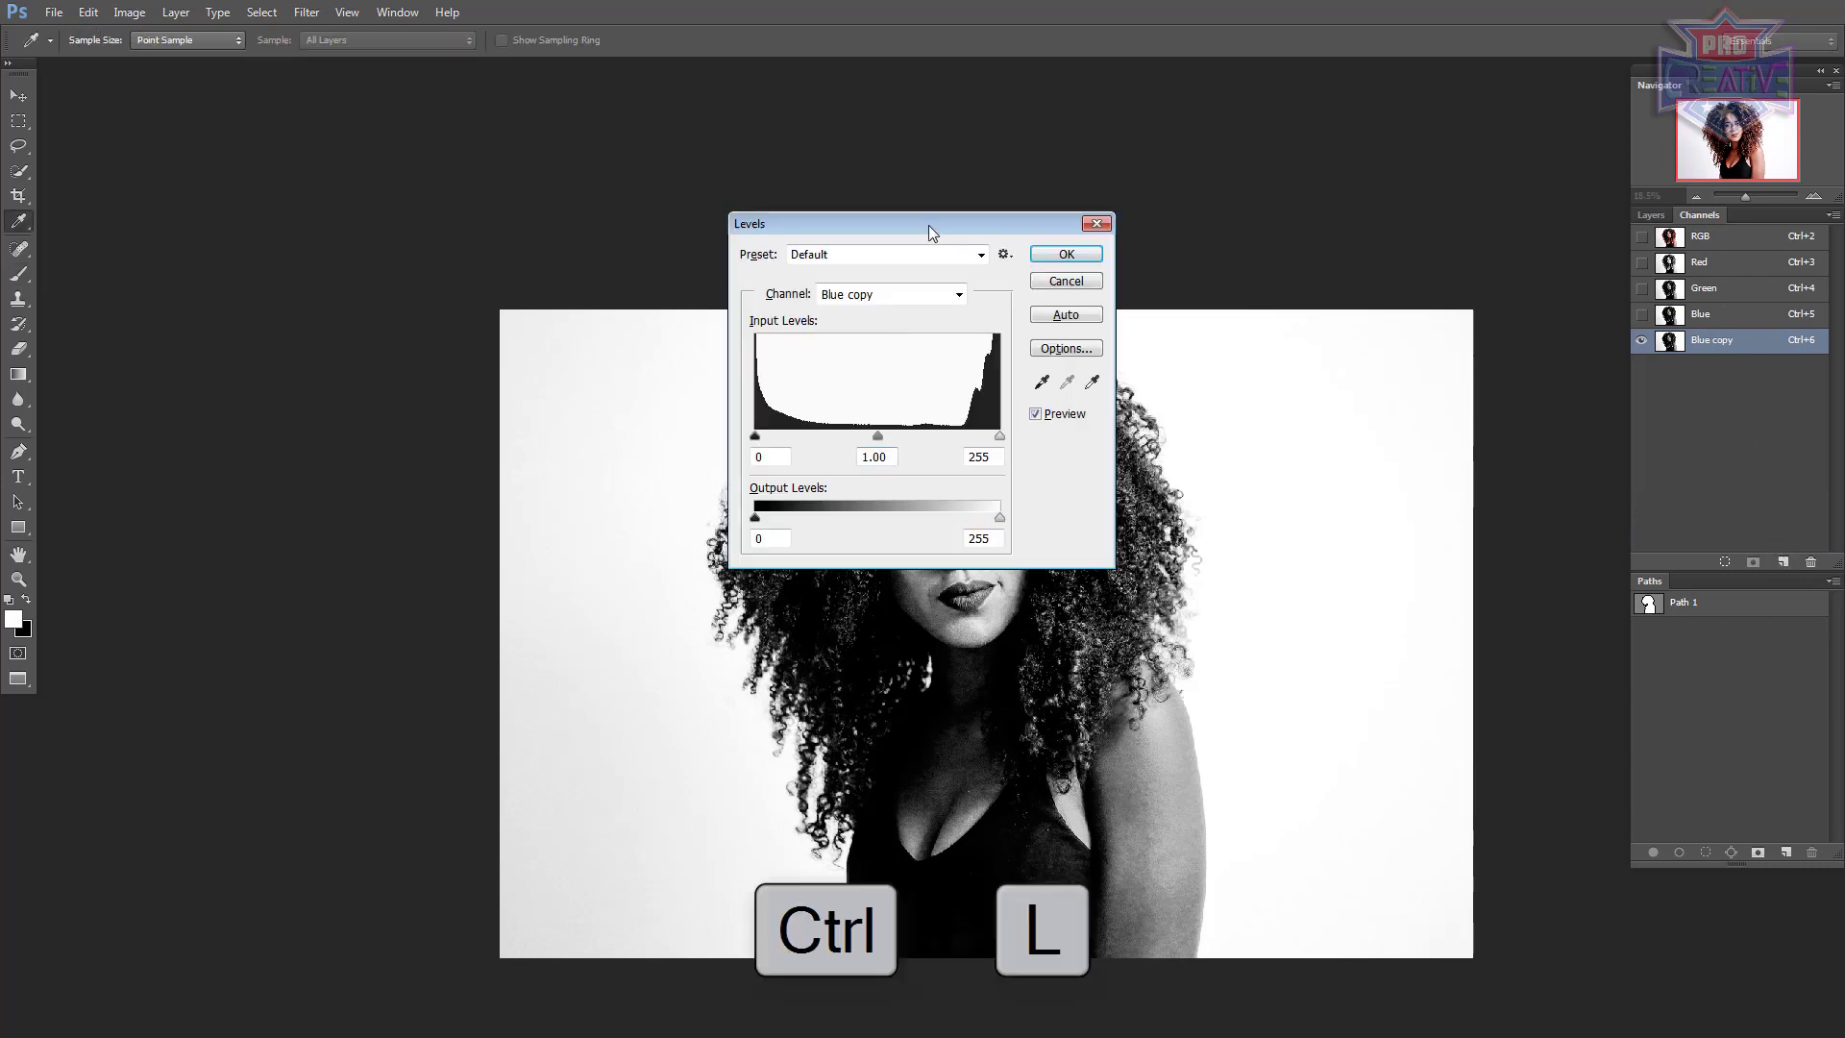
pyautogui.moveTo(966, 222); pyautogui.dragTo(1320, 145)
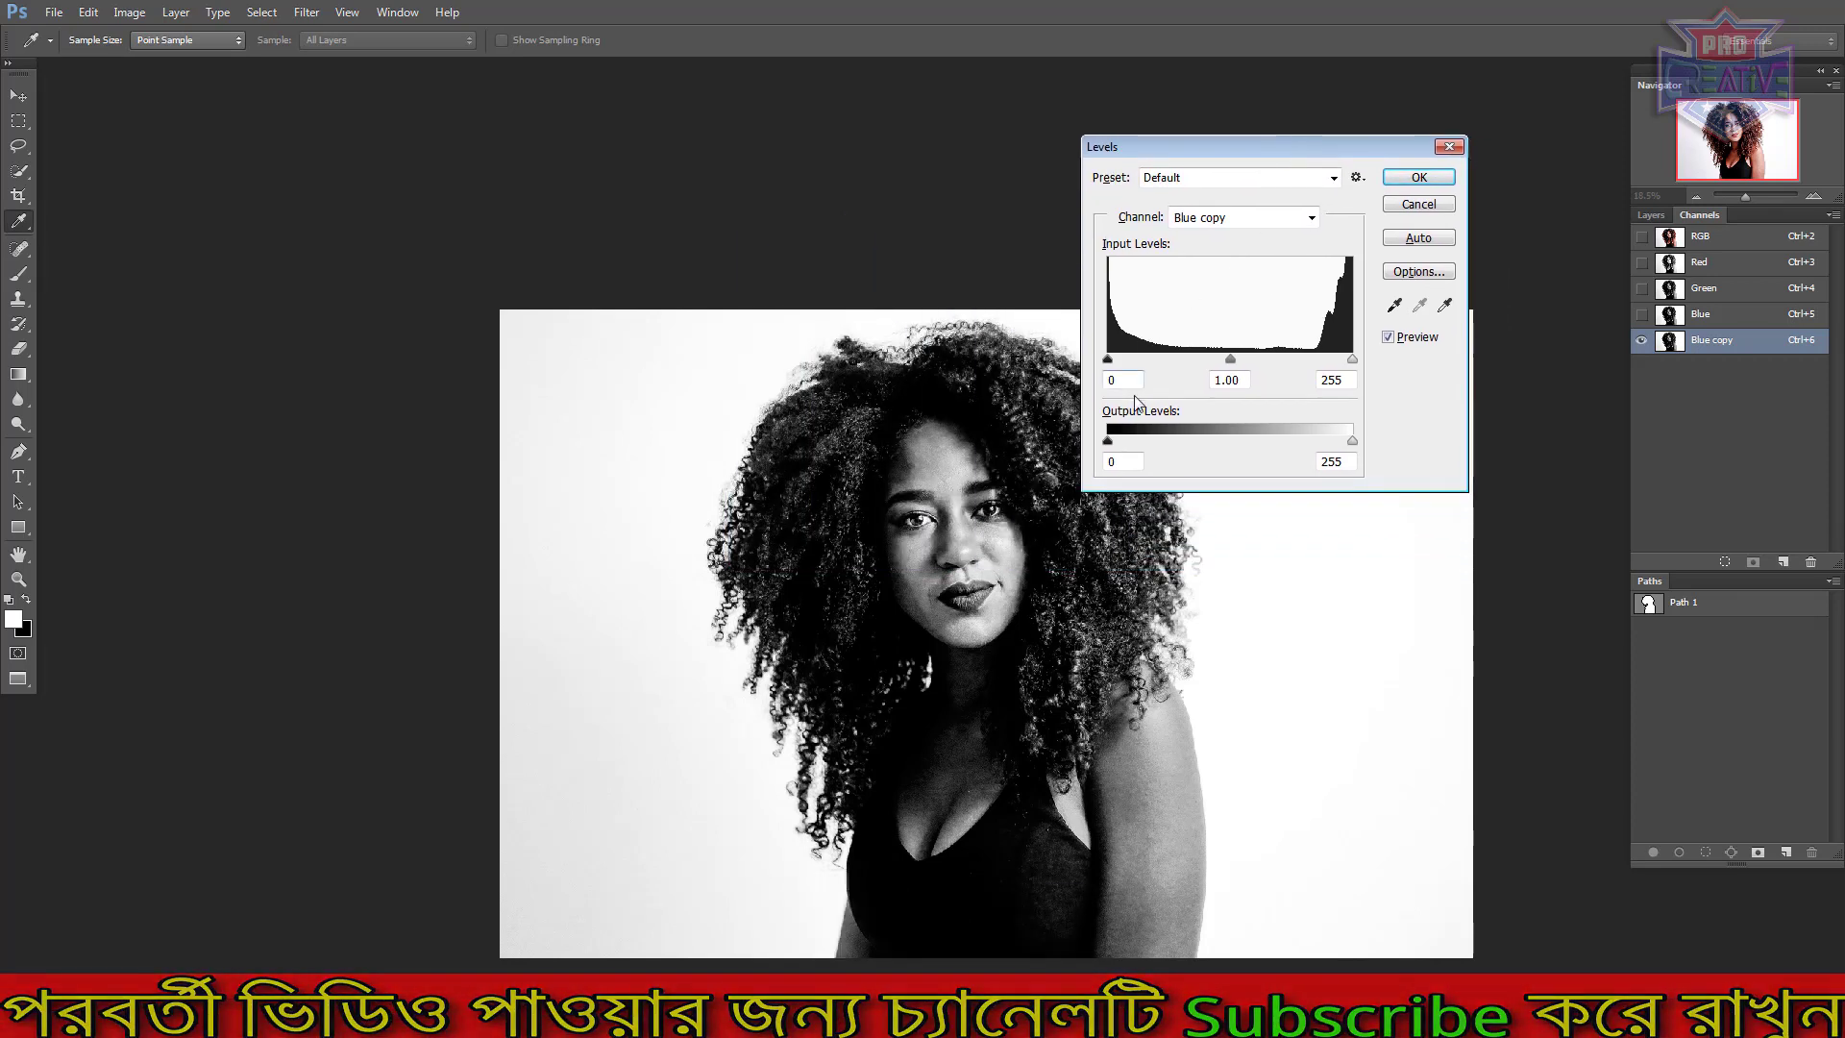
pyautogui.moveTo(1107, 360); pyautogui.dragTo(1252, 362)
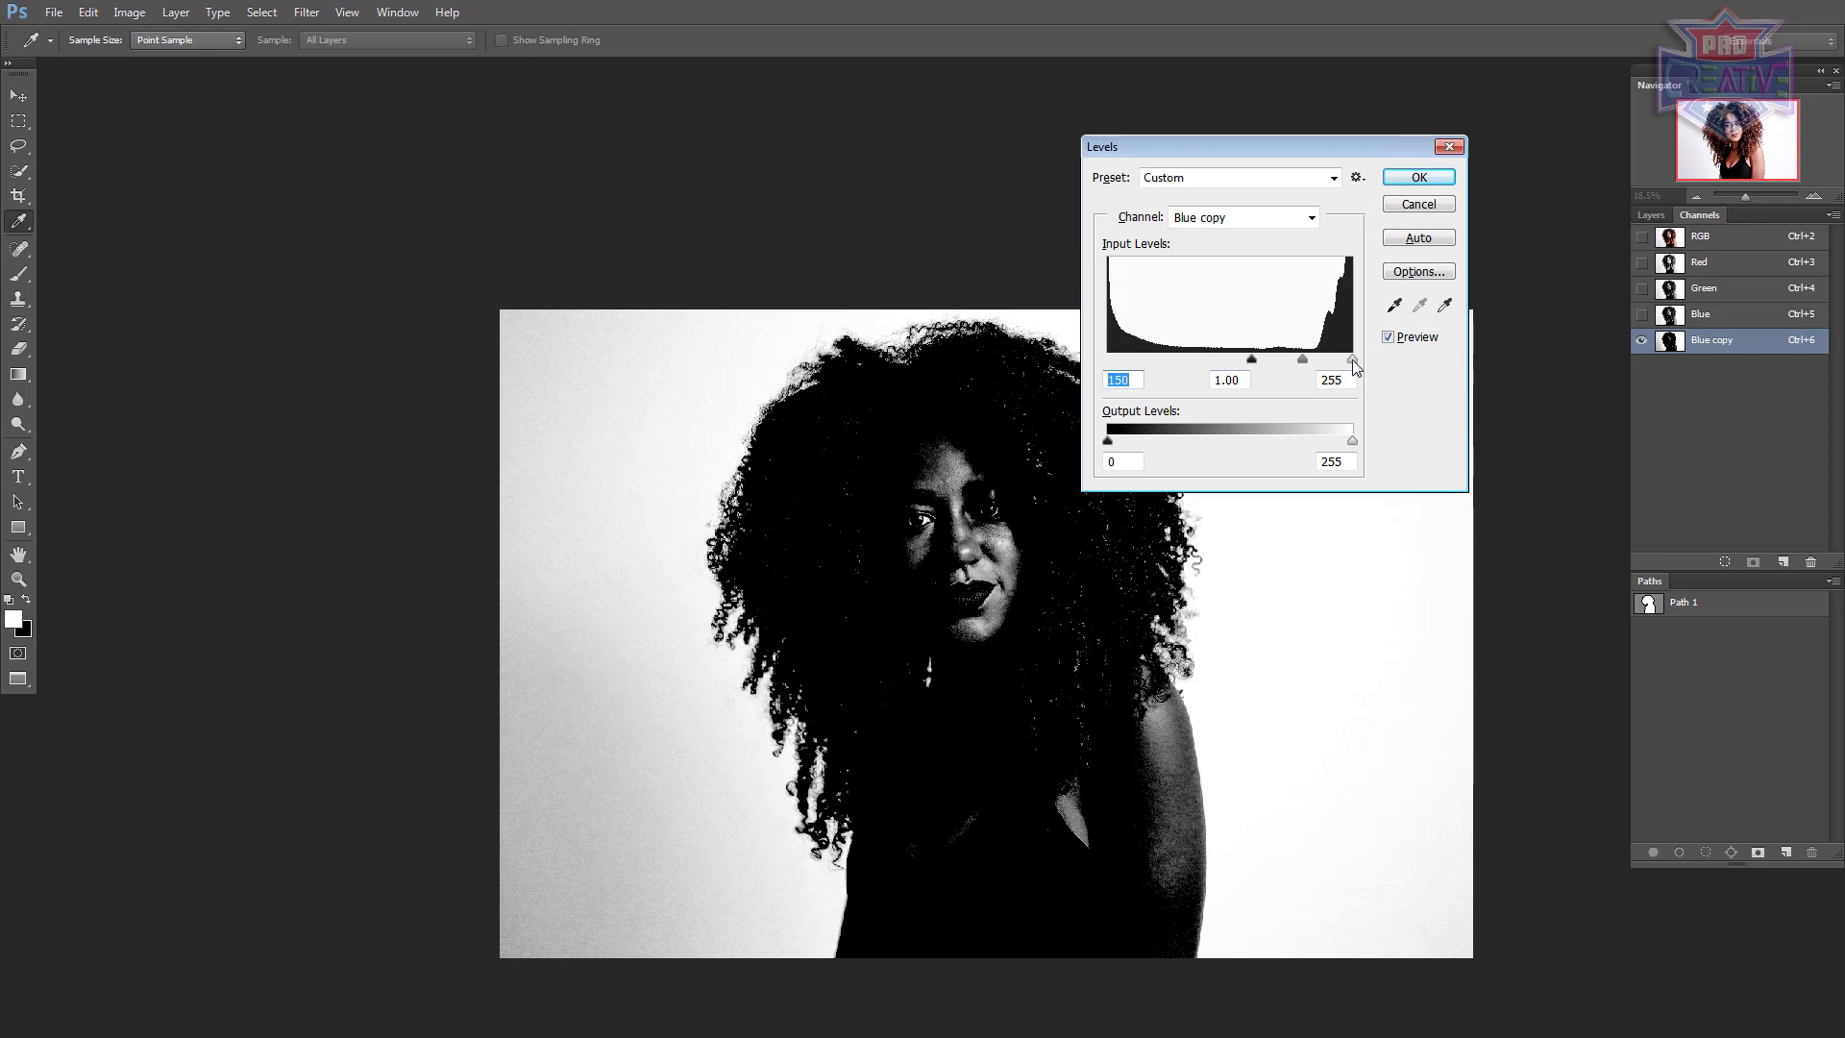
pyautogui.moveTo(1352, 359); pyautogui.dragTo(1339, 359)
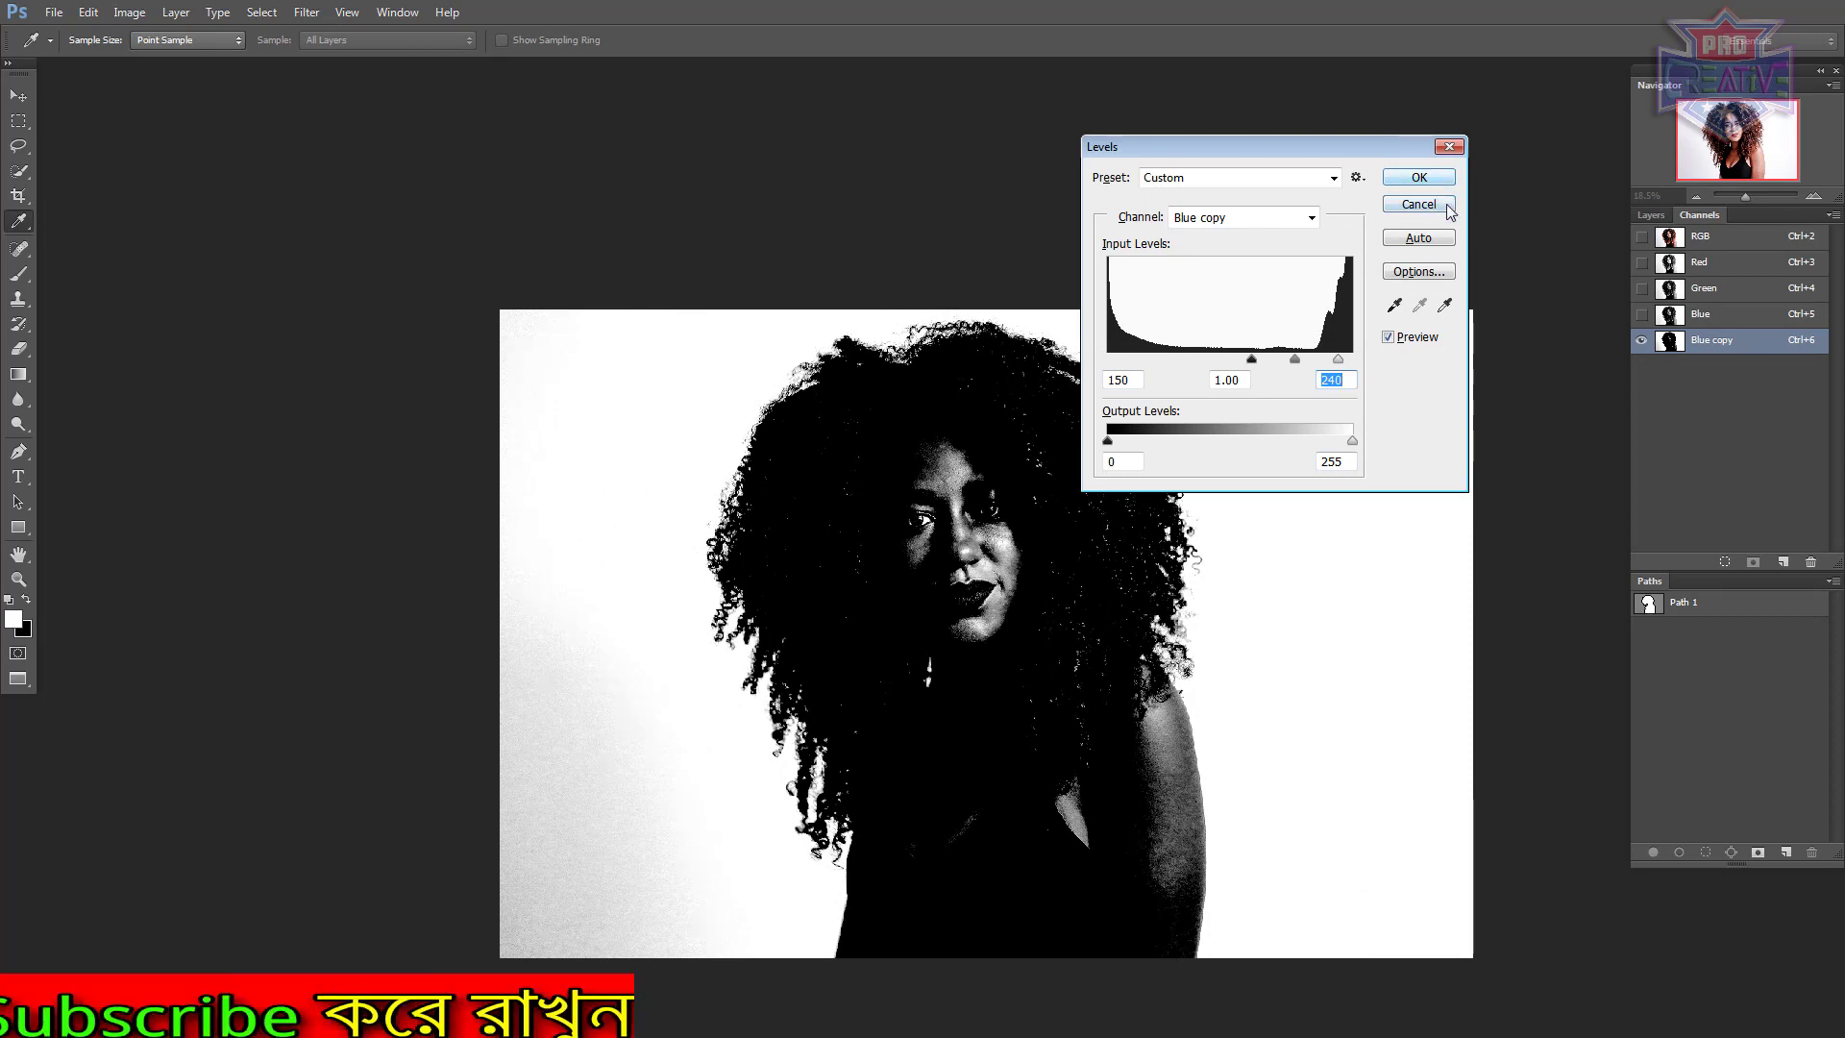
pyautogui.hotkey('shift', 'Tab')
pyautogui.hotkey('shift', 'Tab')
pyautogui.press('Up')
pyautogui.press('Up')
pyautogui.press('Up')
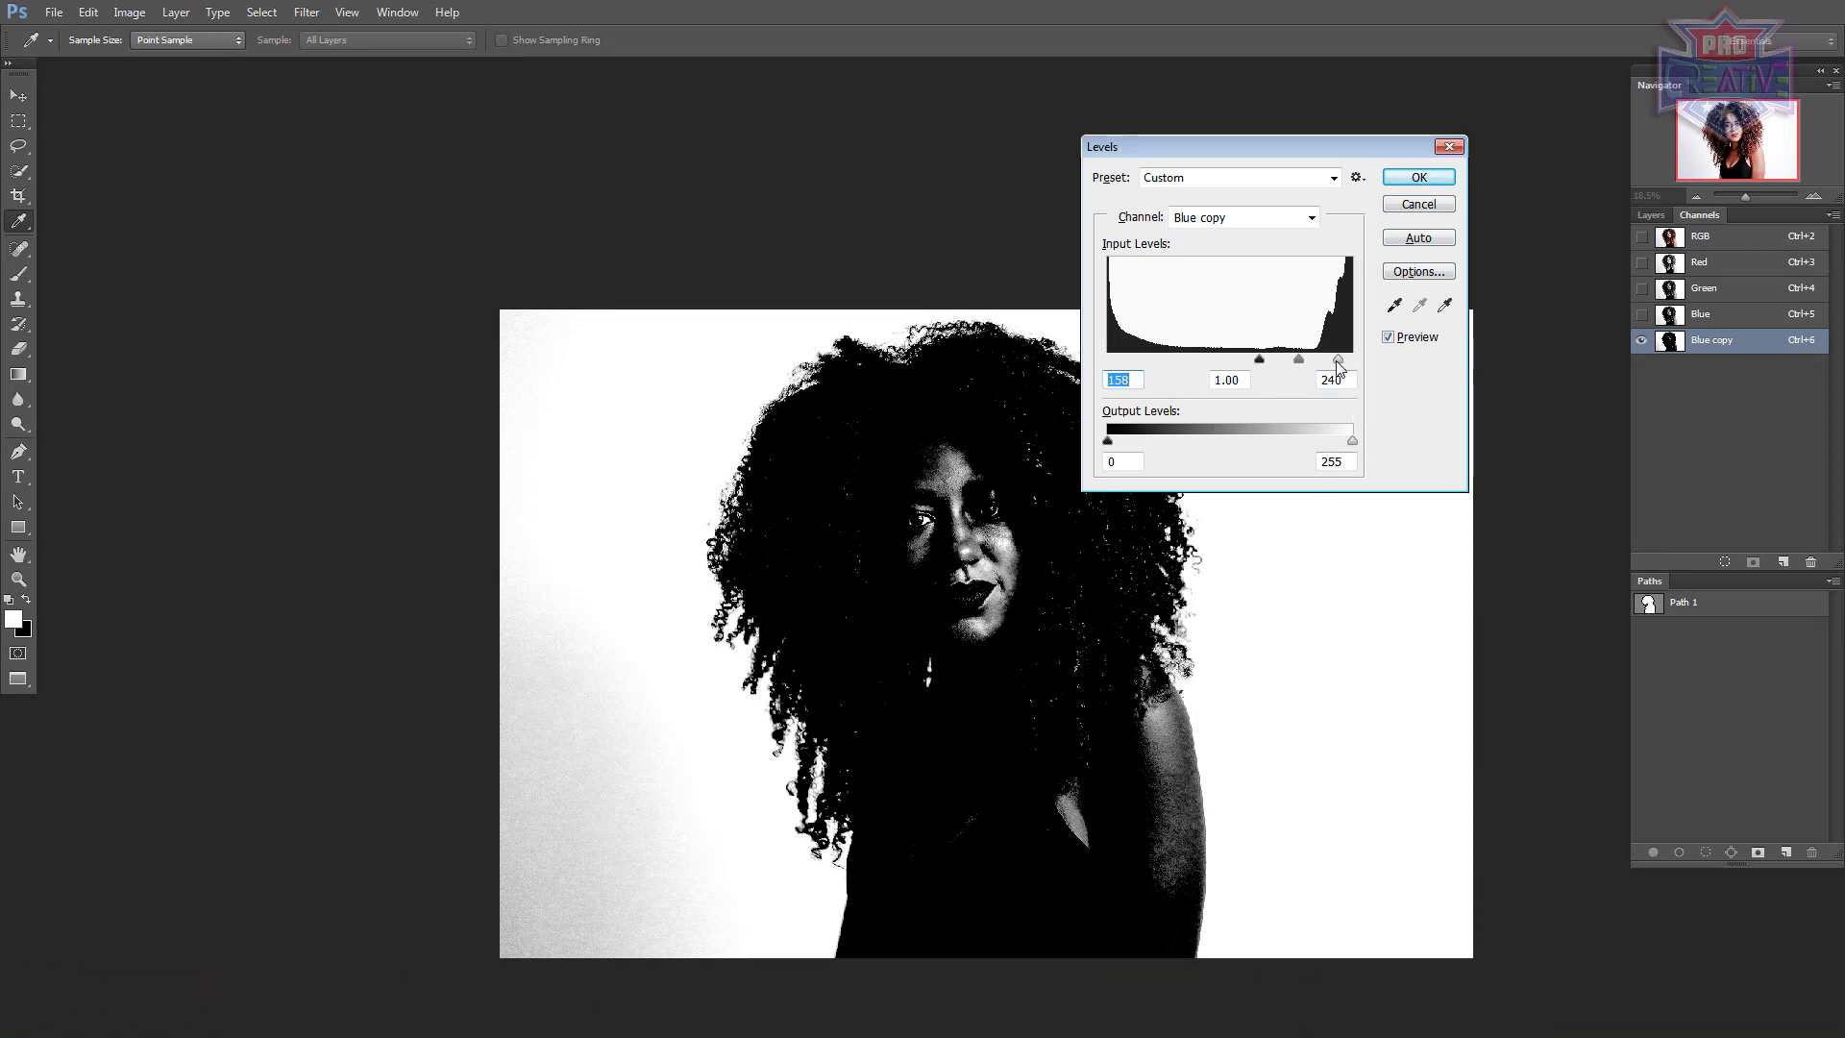
pyautogui.moveTo(1339, 366); pyautogui.dragTo(1334, 366)
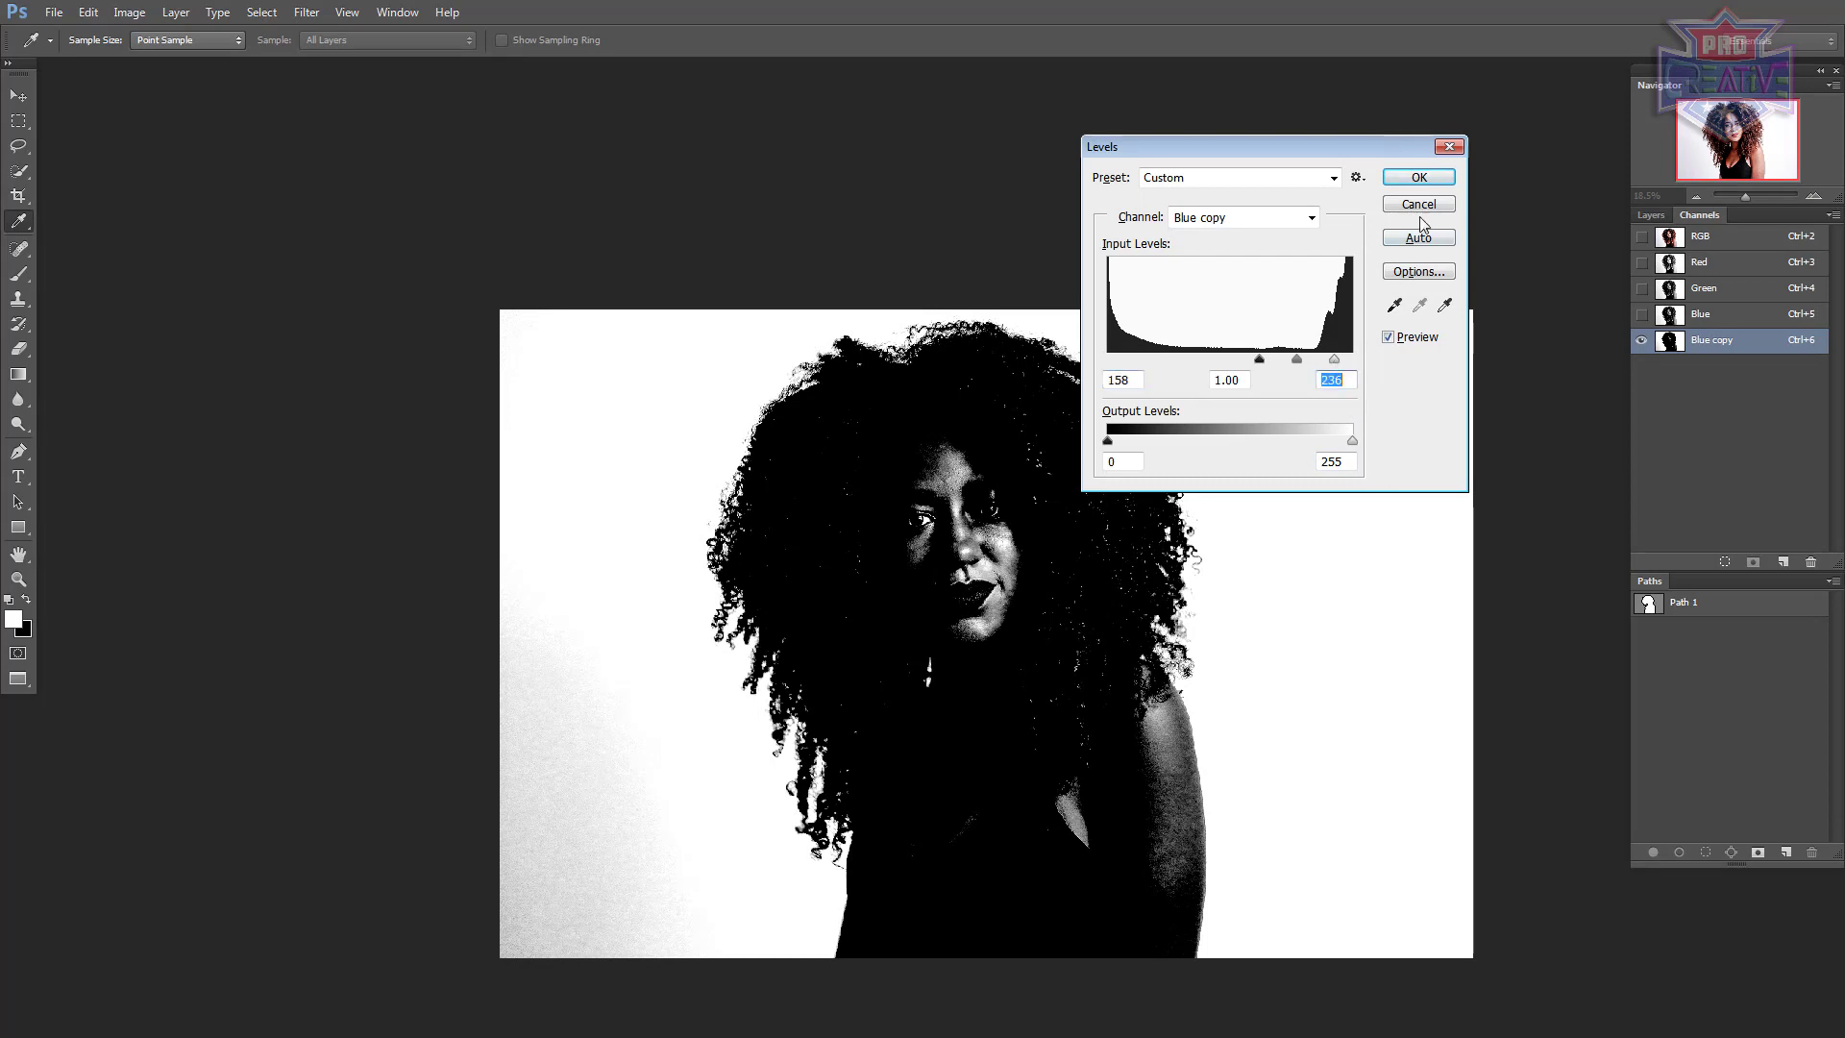
pyautogui.click(1417, 181)
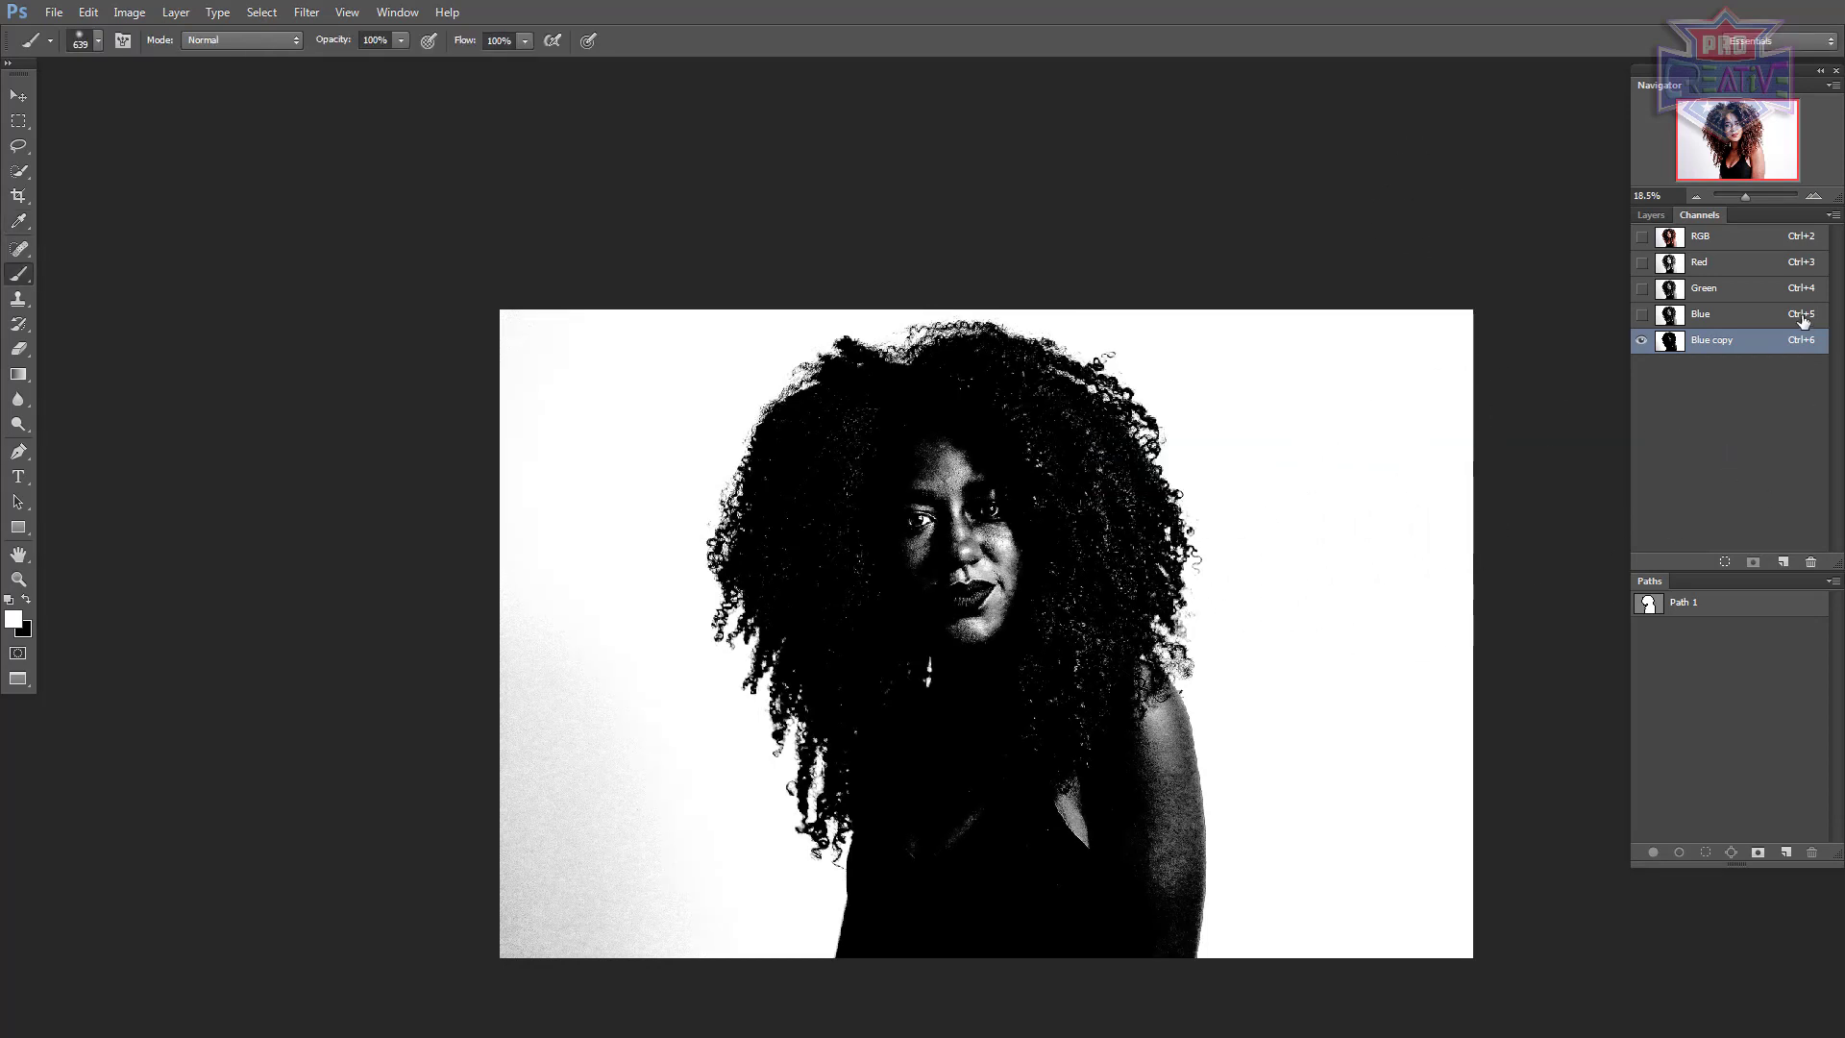
# Step: Load Blue copy as an inverted selection, then delete the Blue copy channel
pyautogui.keyDown('ctrl'); pyautogui.click(1673, 349); pyautogui.keyUp('ctrl')
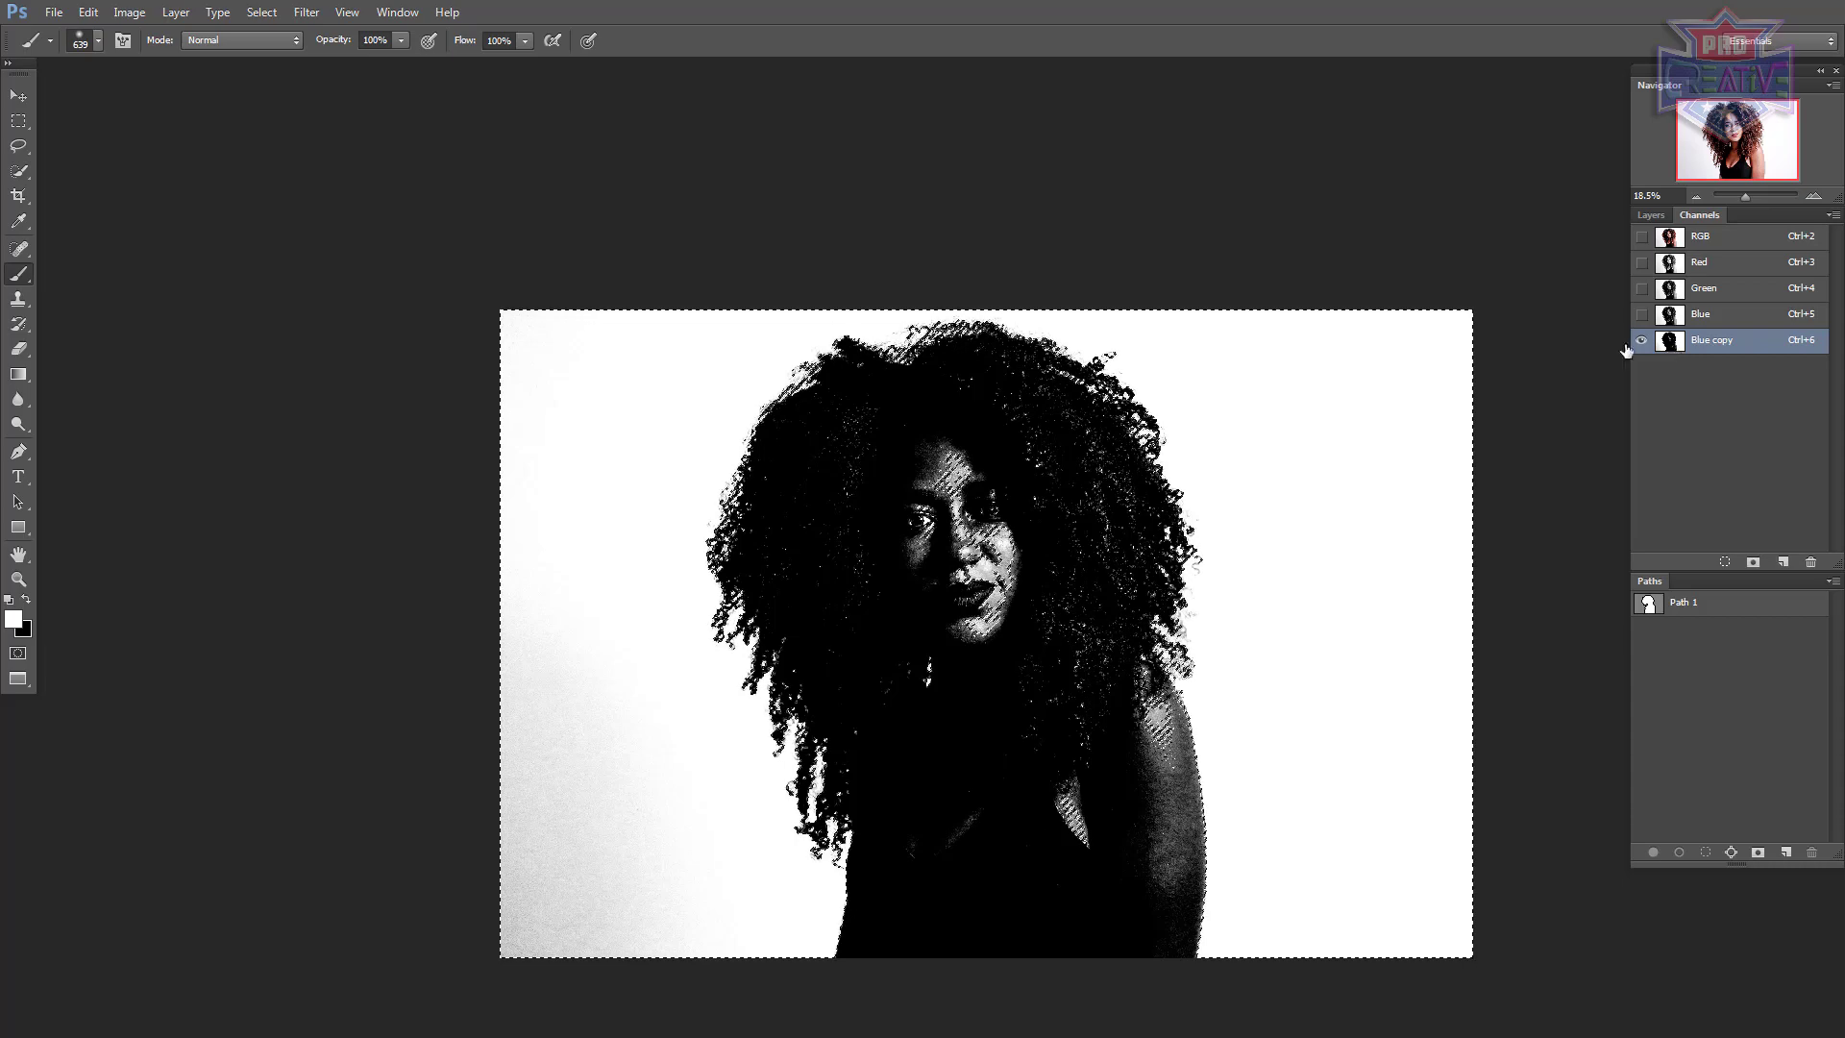
pyautogui.hotkey('ctrl', 'shift', 'i')
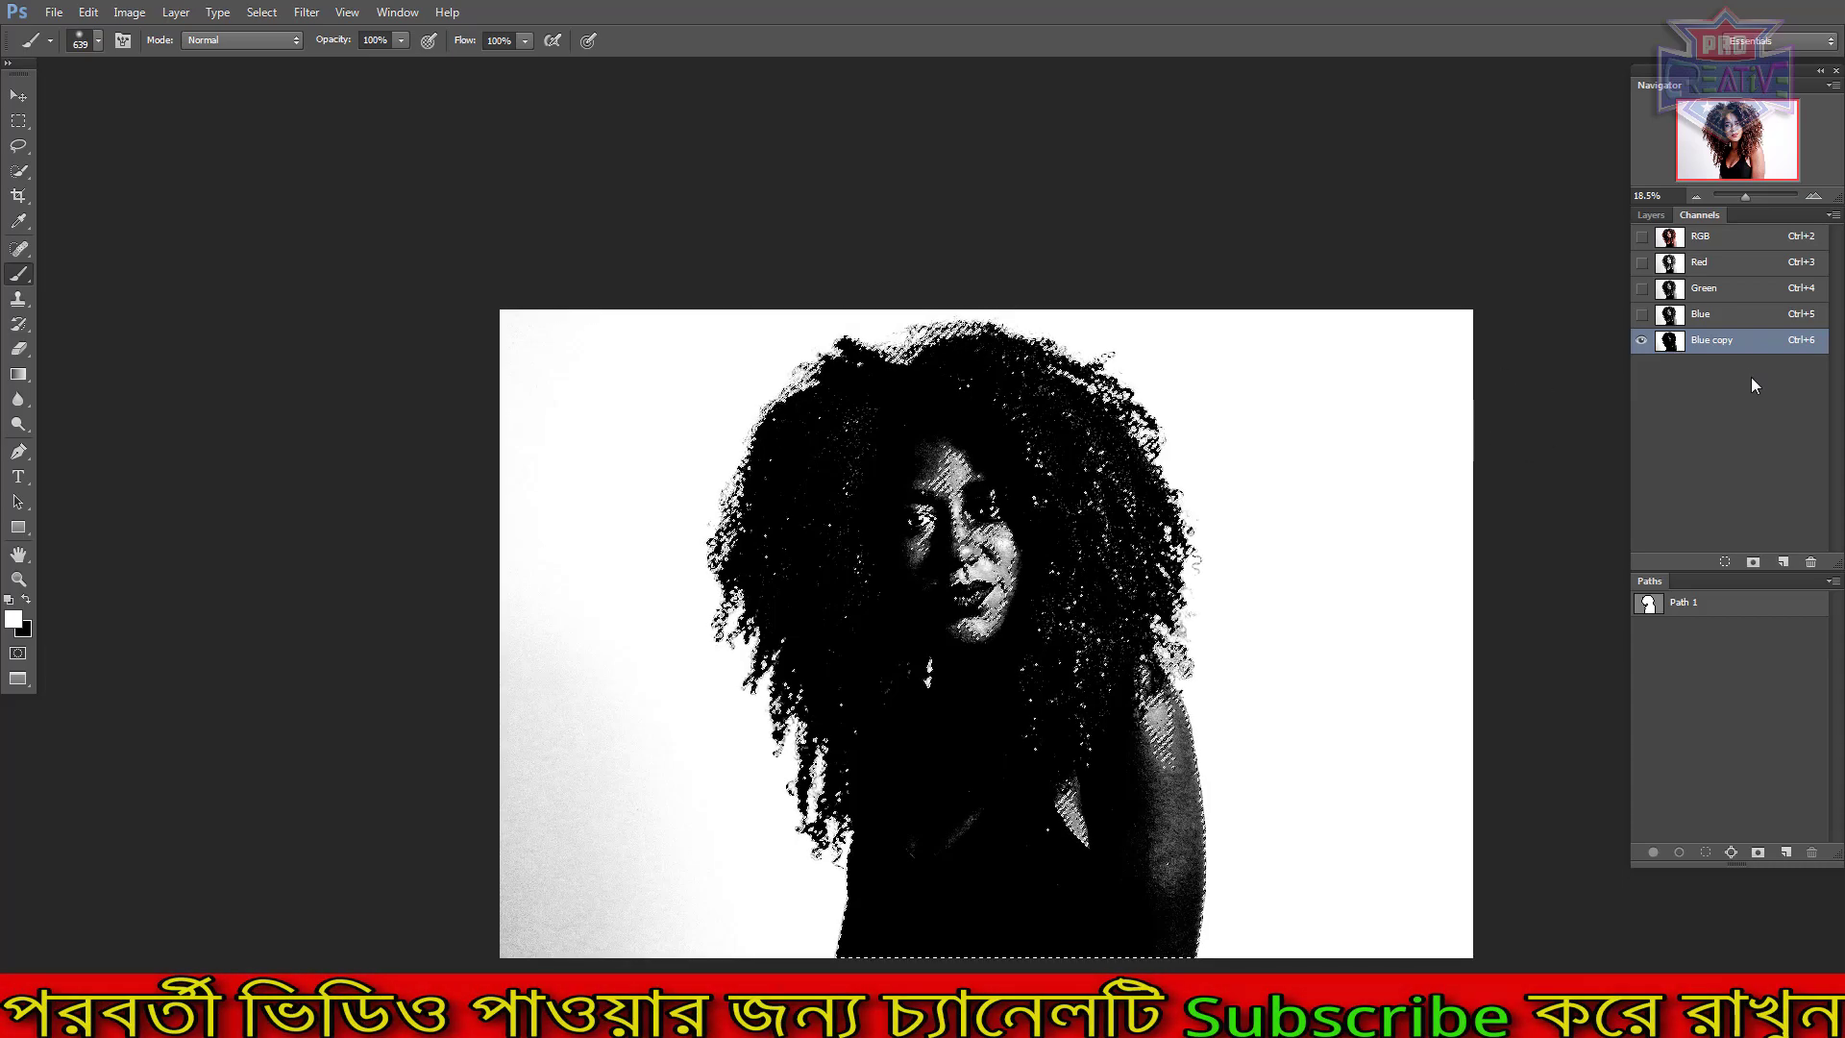
pyautogui.moveTo(1768, 342); pyautogui.dragTo(1811, 562)
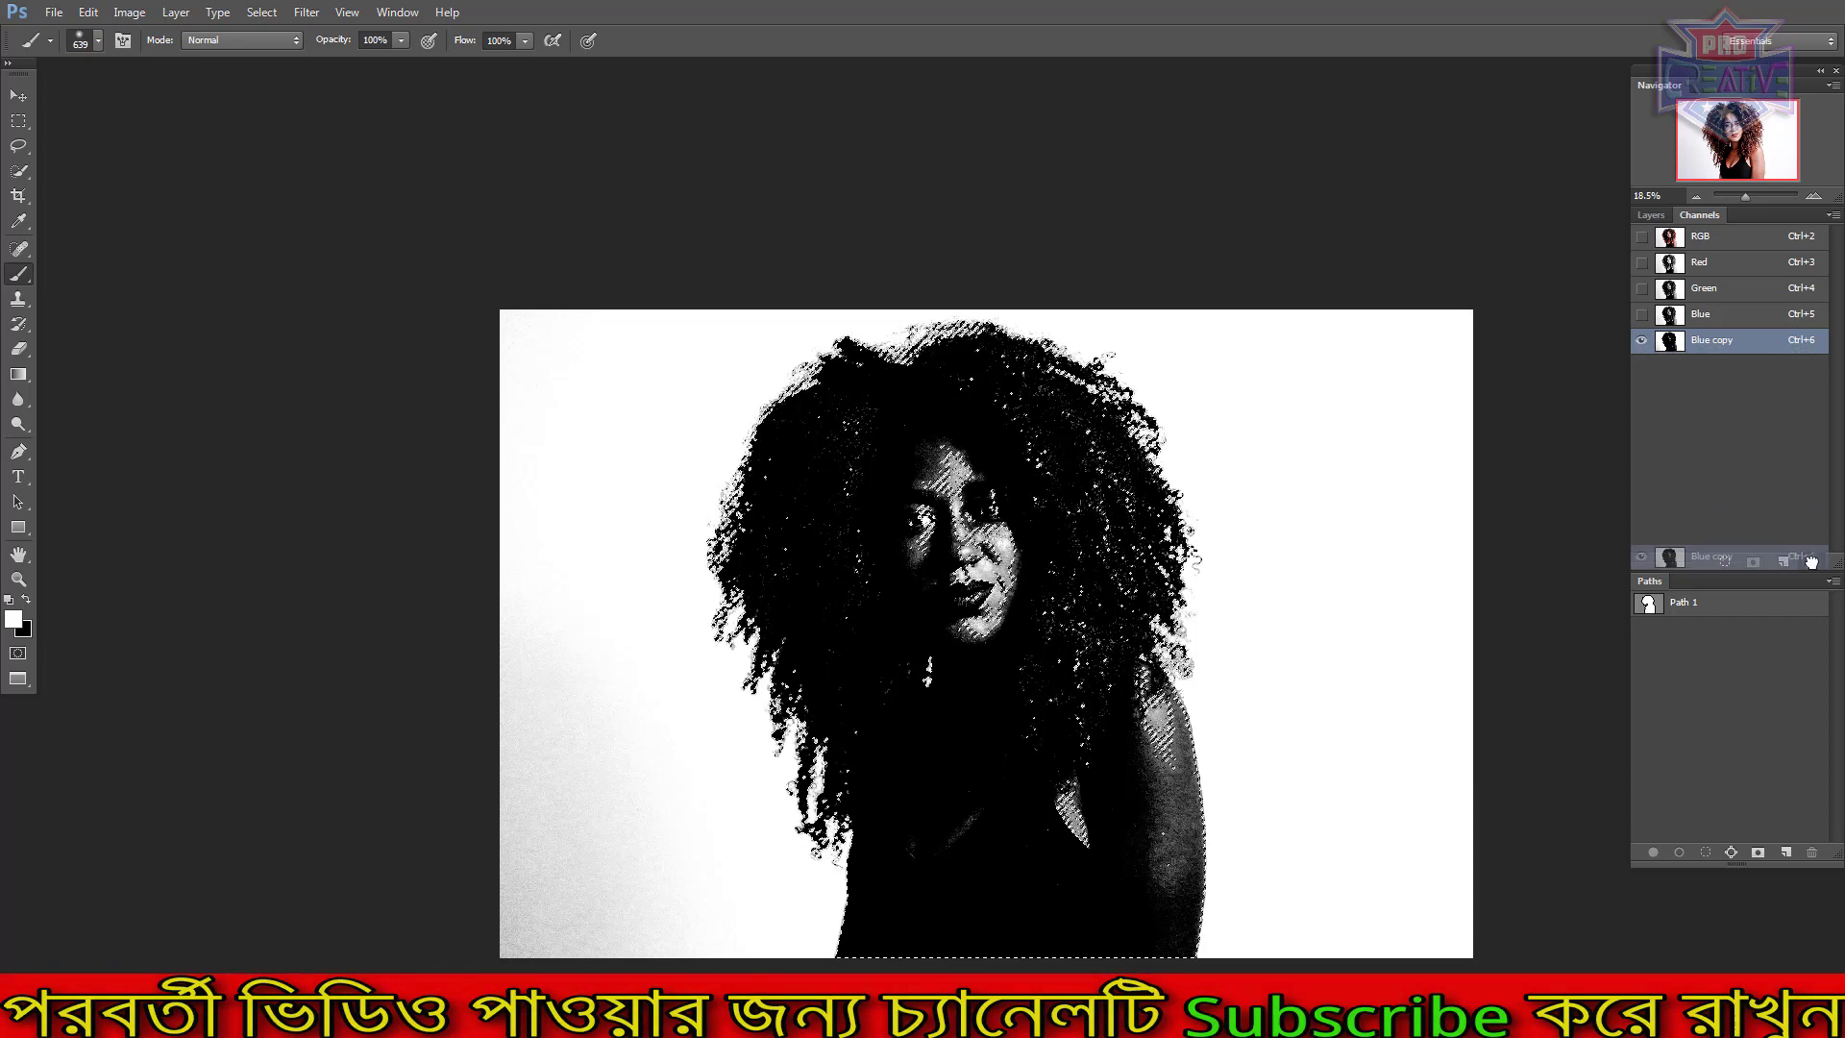
pyautogui.click(1701, 236)
pyautogui.click(1649, 215)
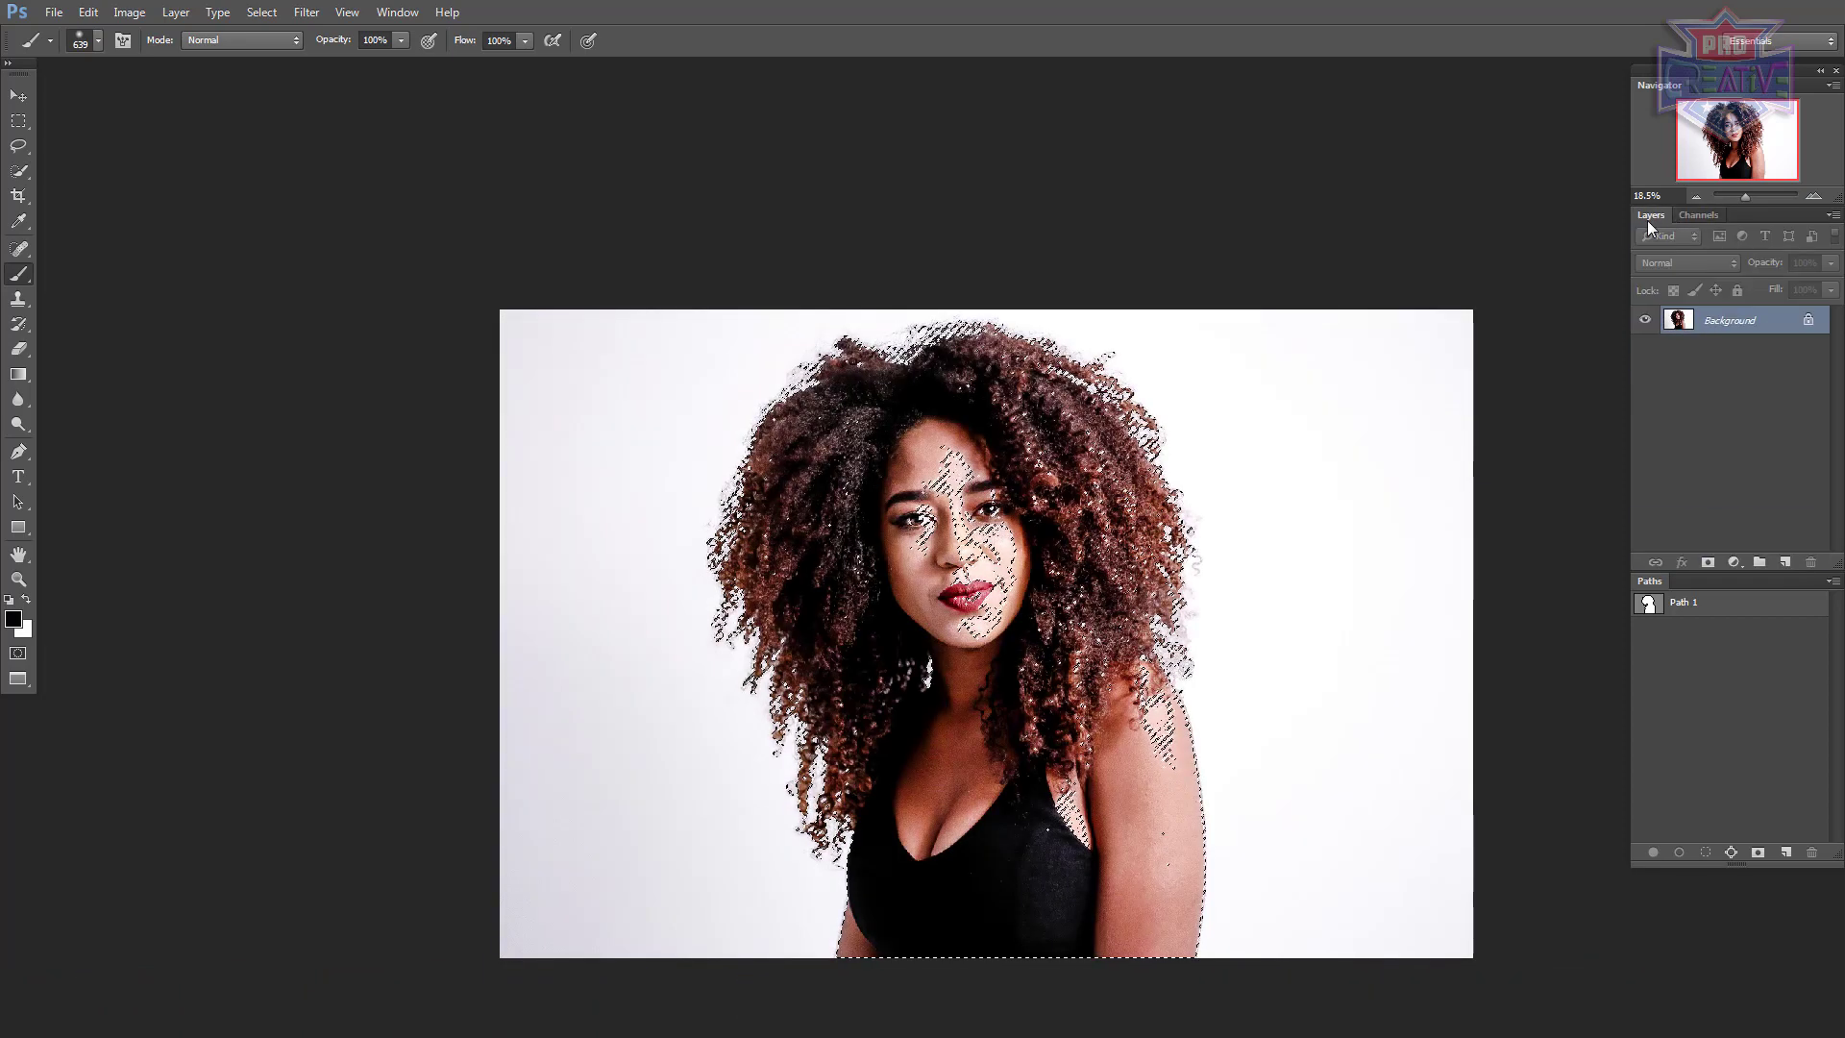
# Step: Duplicate Background, feather the selection 0.5 px, and mask Background copy with it
pyautogui.moveTo(1749, 322); pyautogui.dragTo(1785, 559)
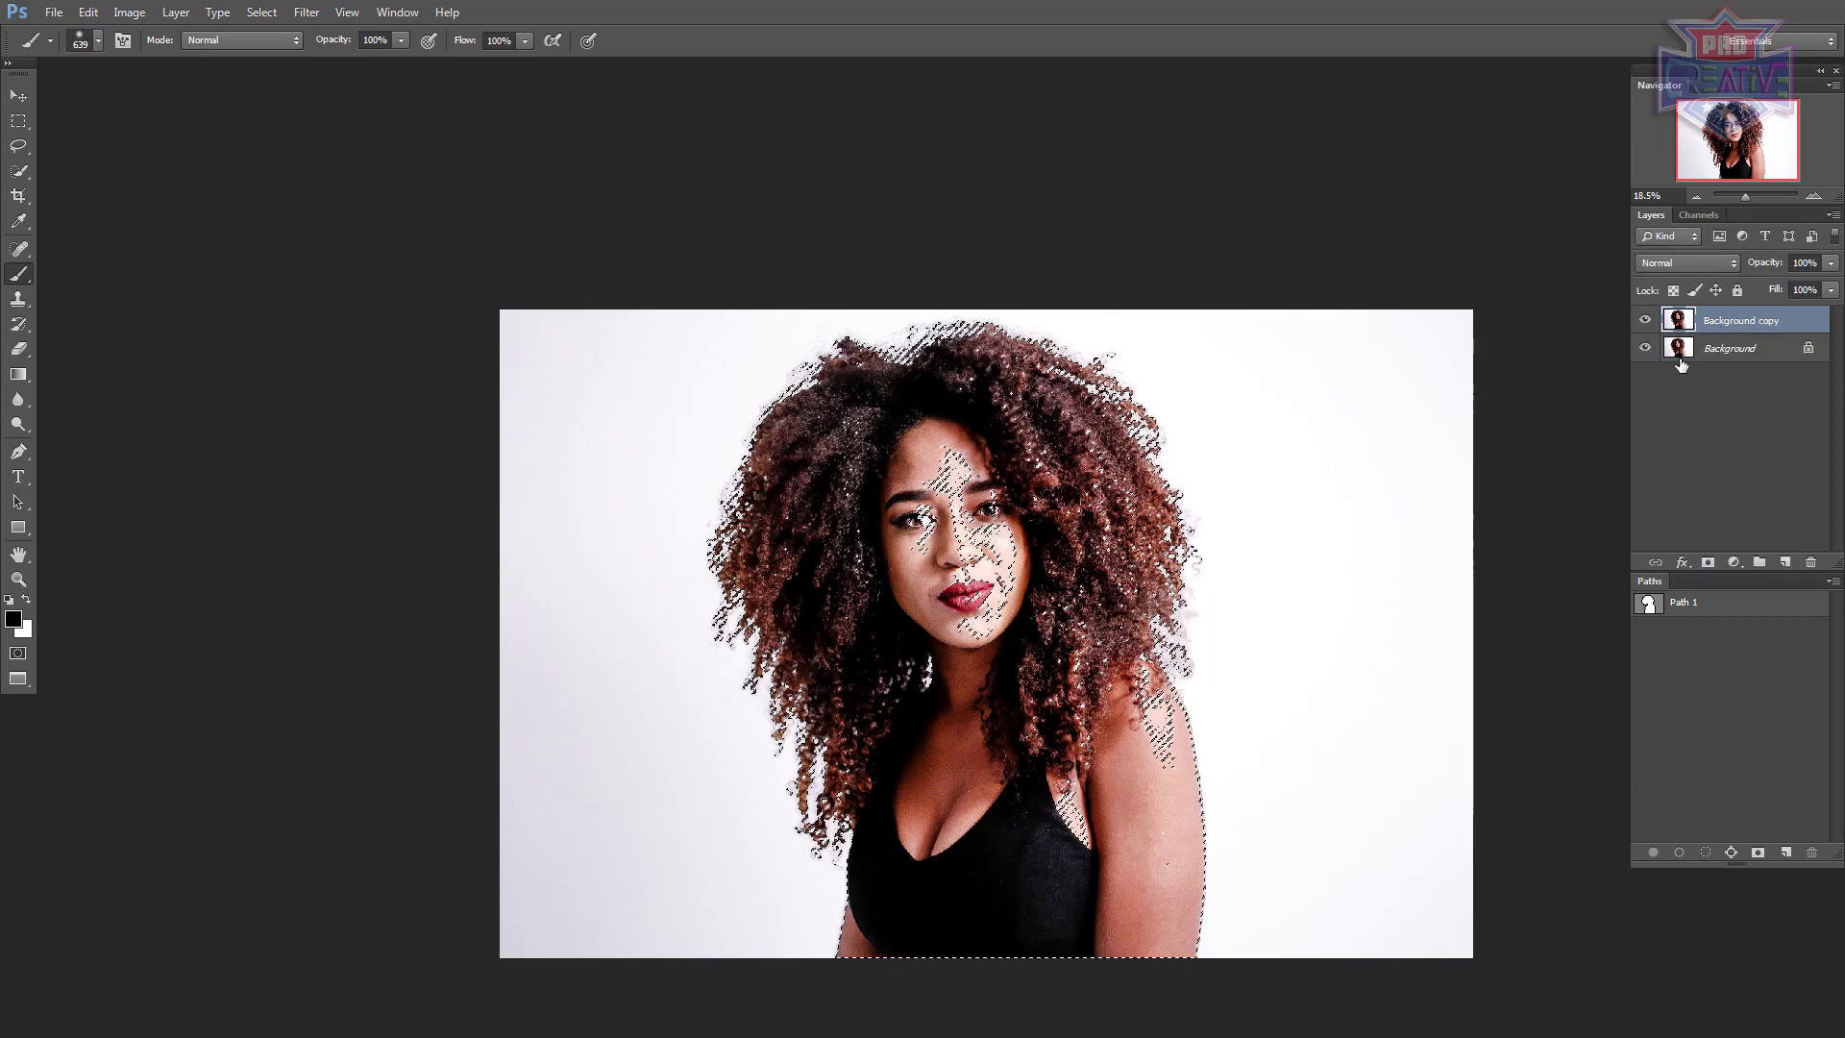
pyautogui.hotkey('shift', 'F6')
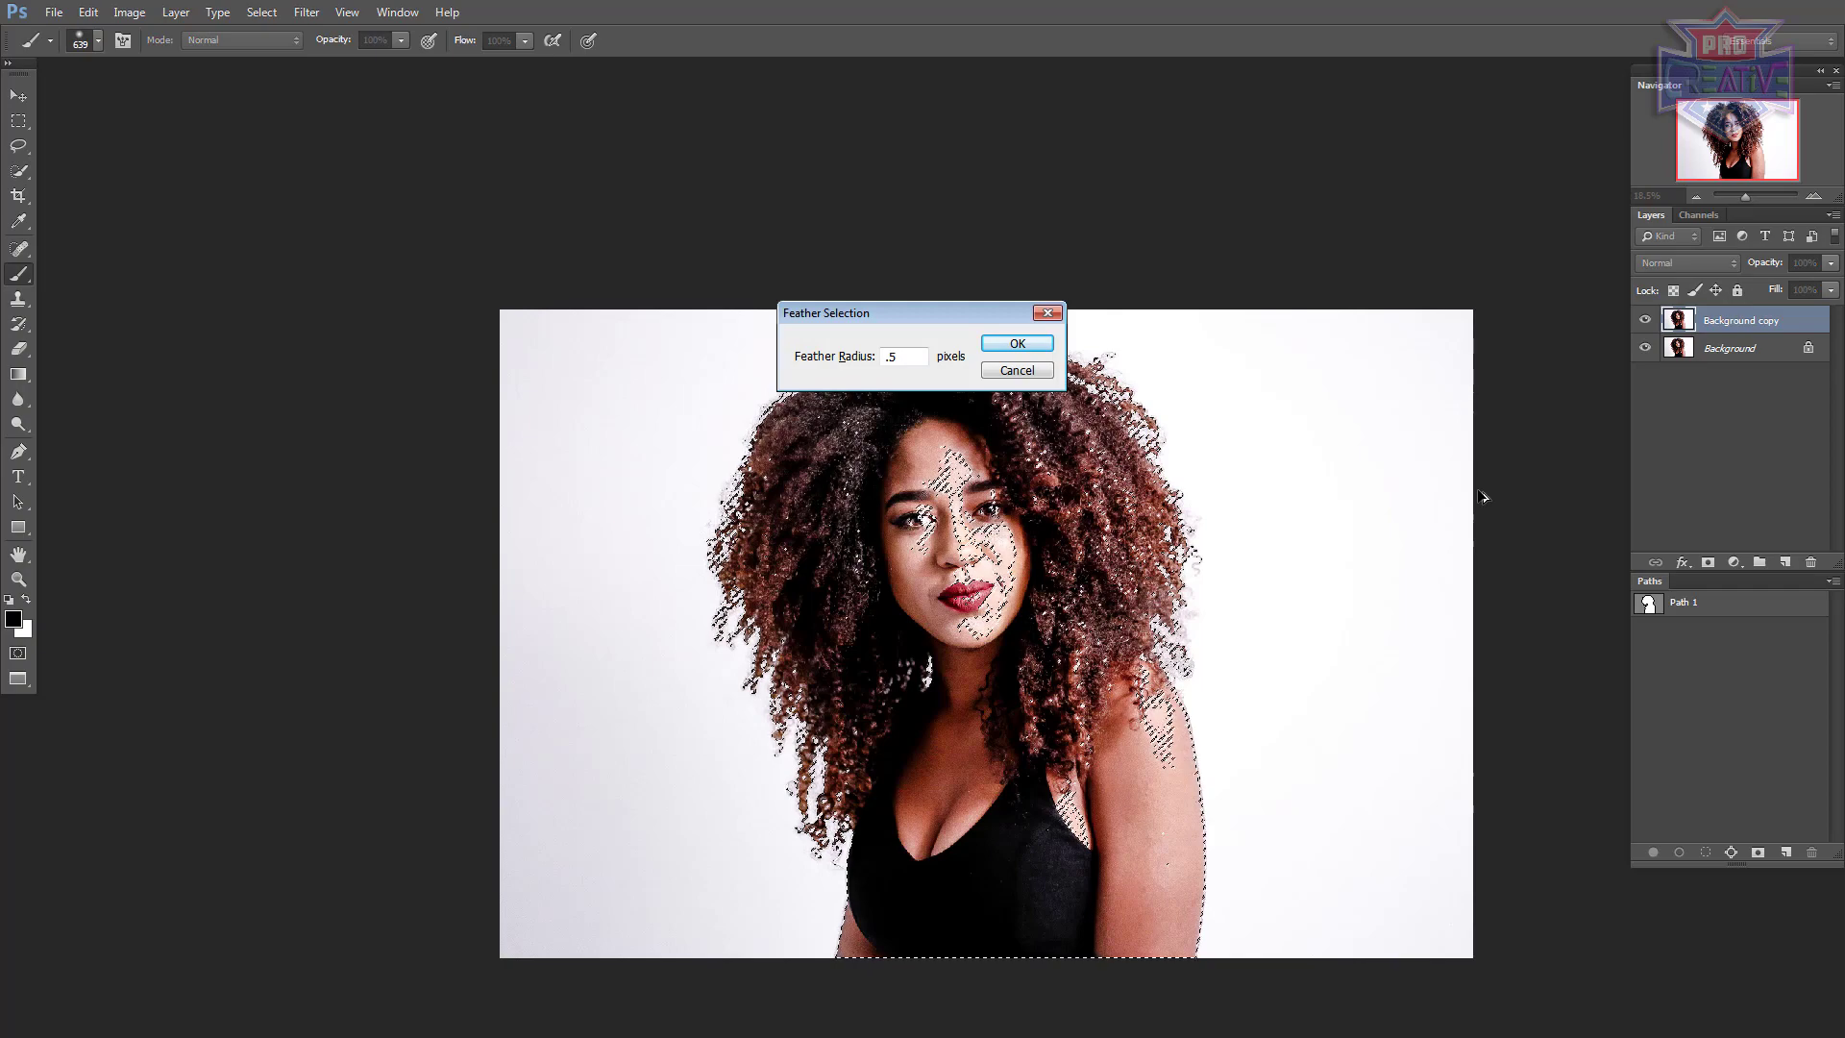
pyautogui.press('Return')
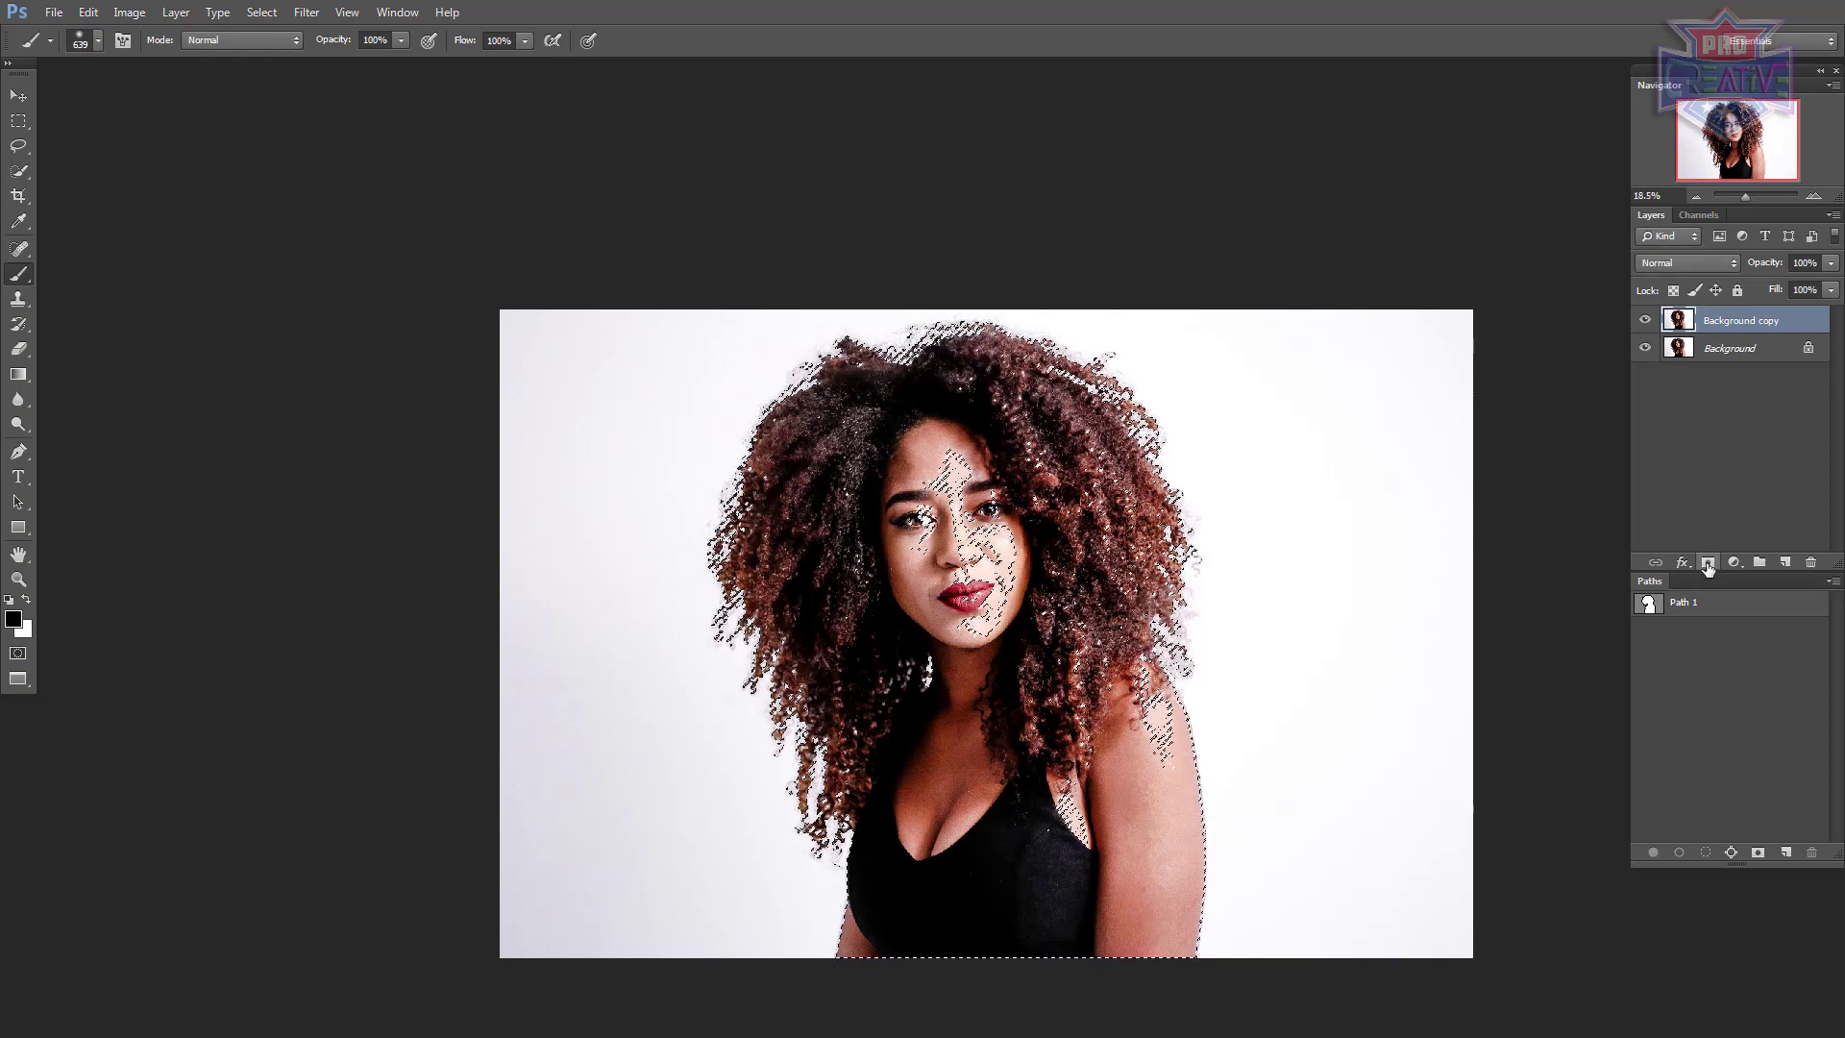
pyautogui.click(1708, 565)
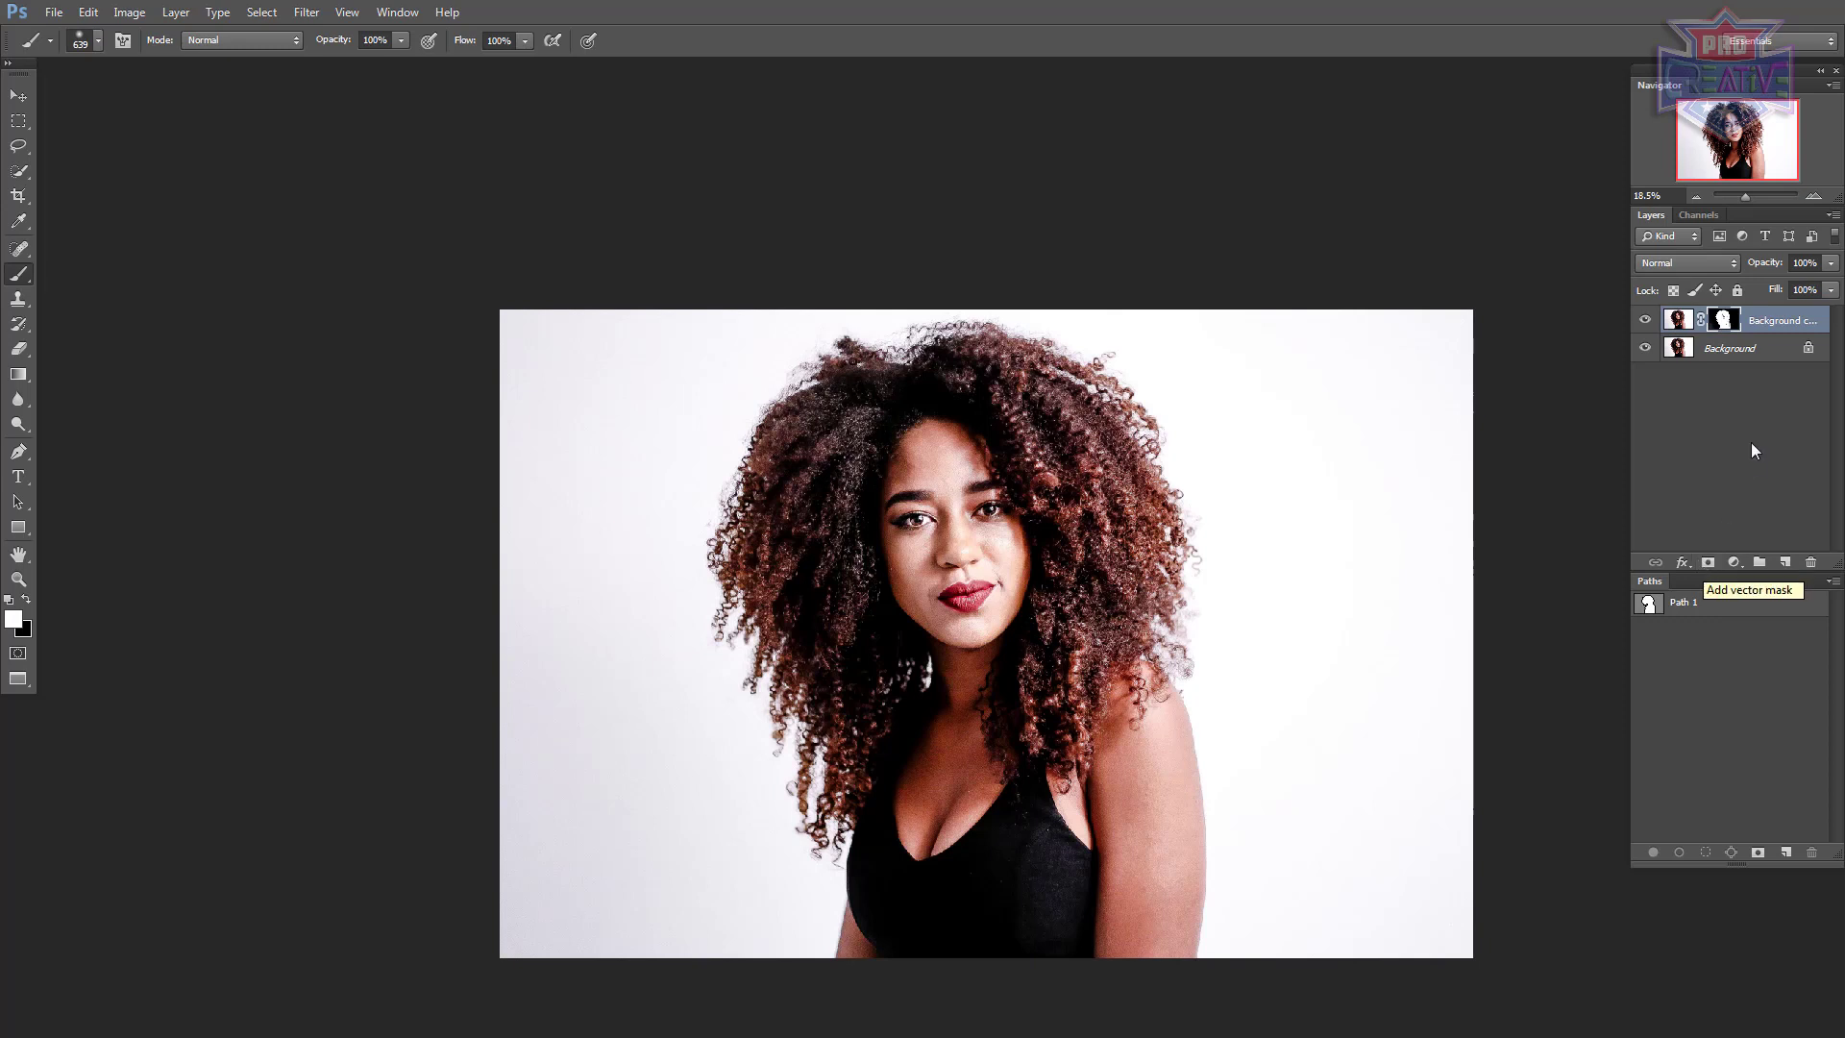
pyautogui.click(1742, 352)
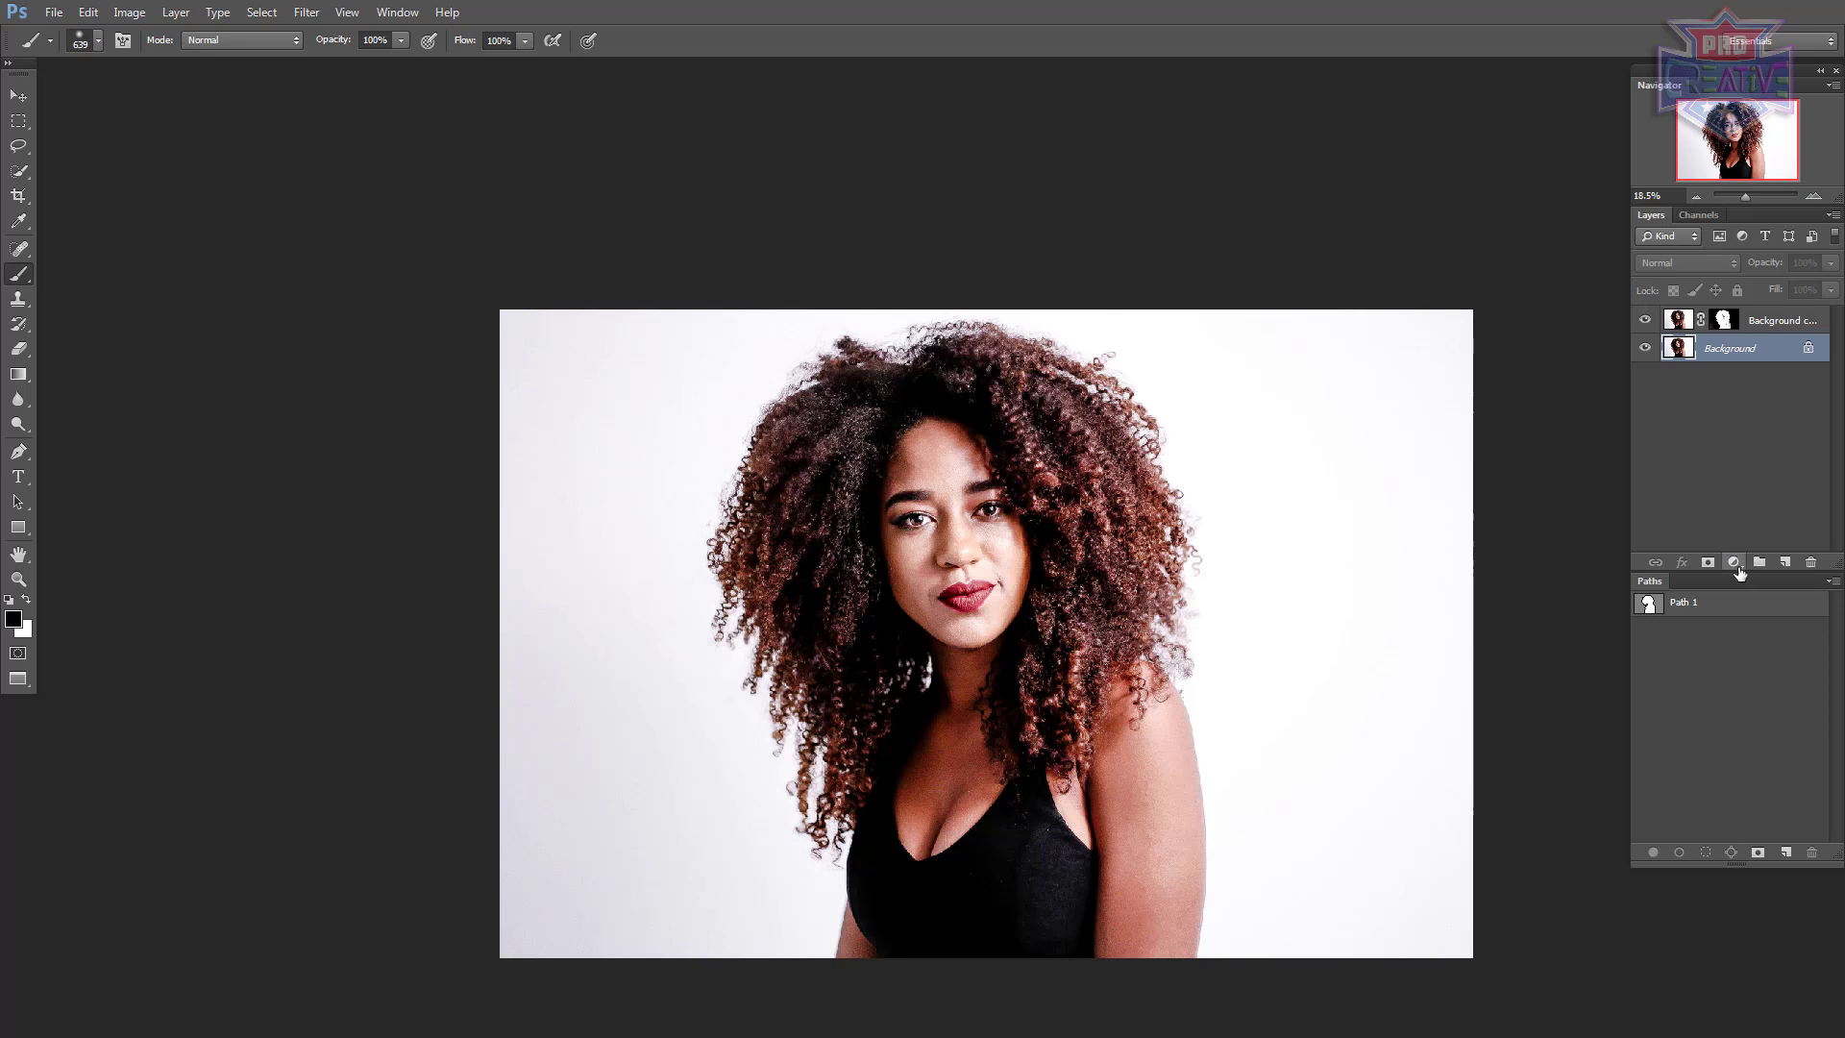
# Step: Add a black Solid Color fill layer, Color Fill 1
pyautogui.click(1736, 567)
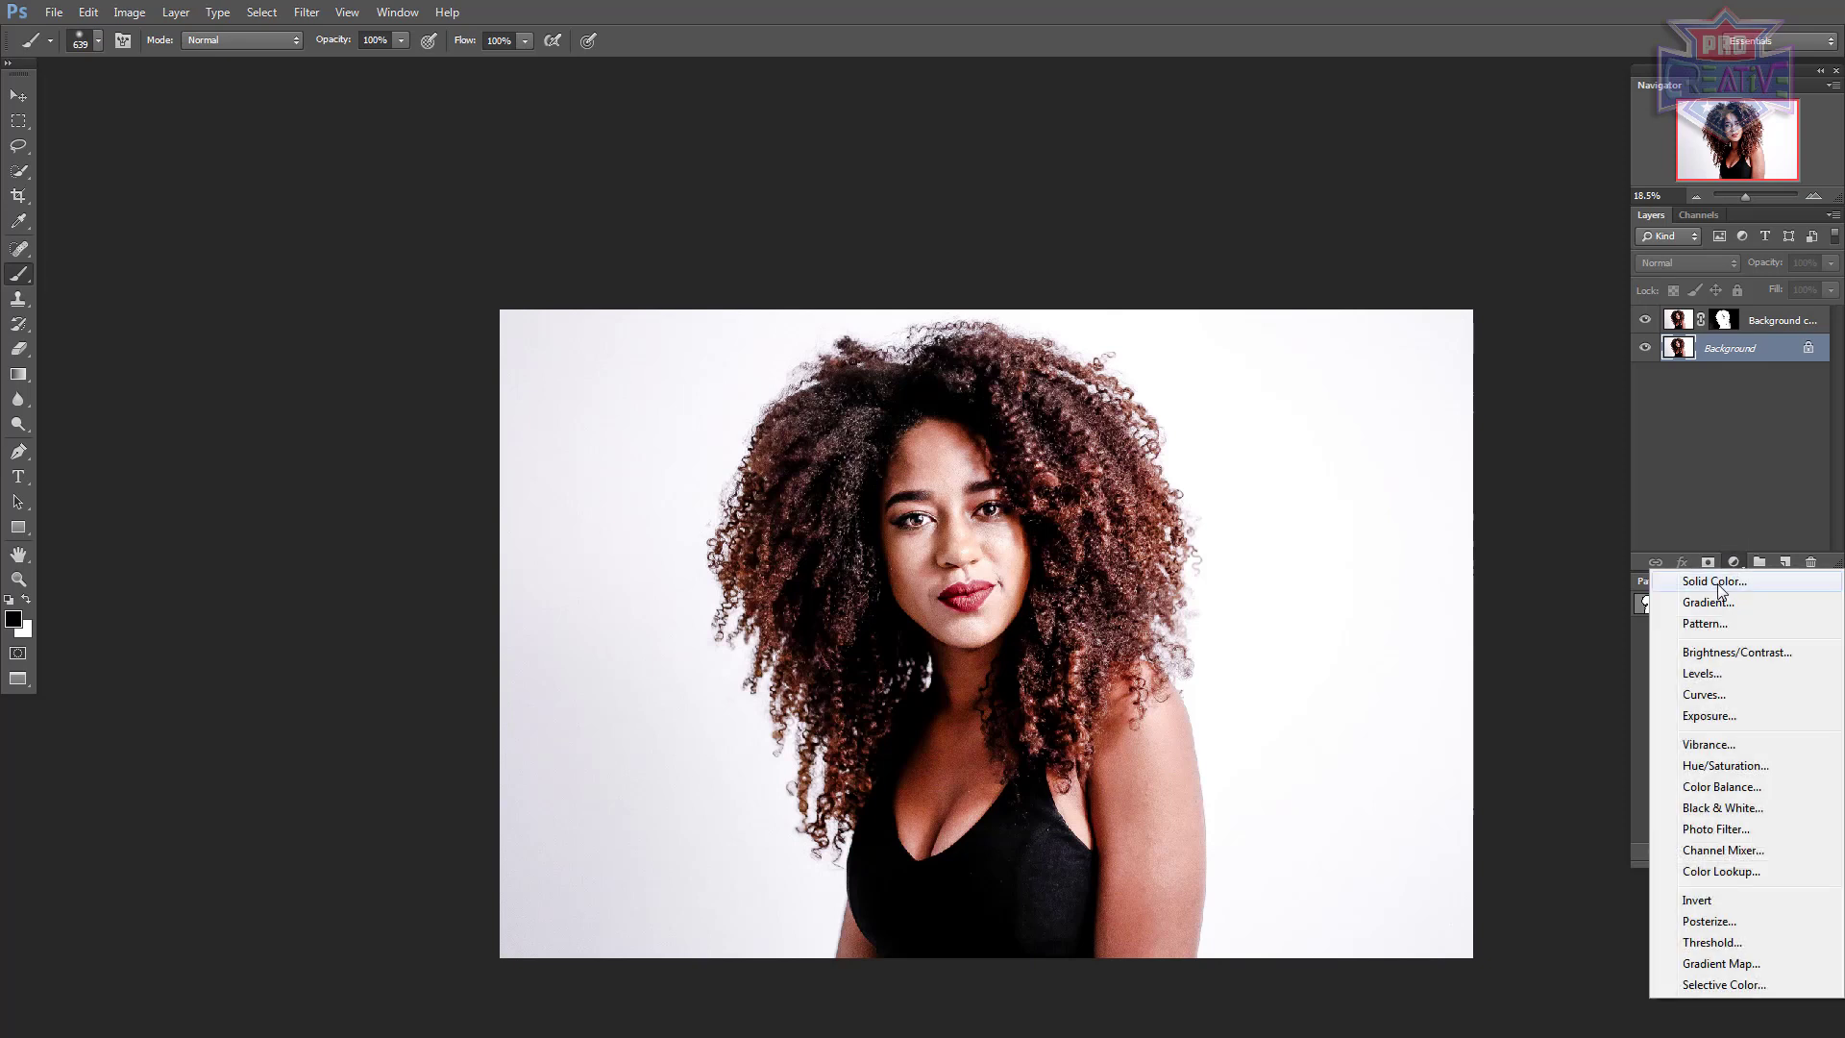
pyautogui.click(1717, 582)
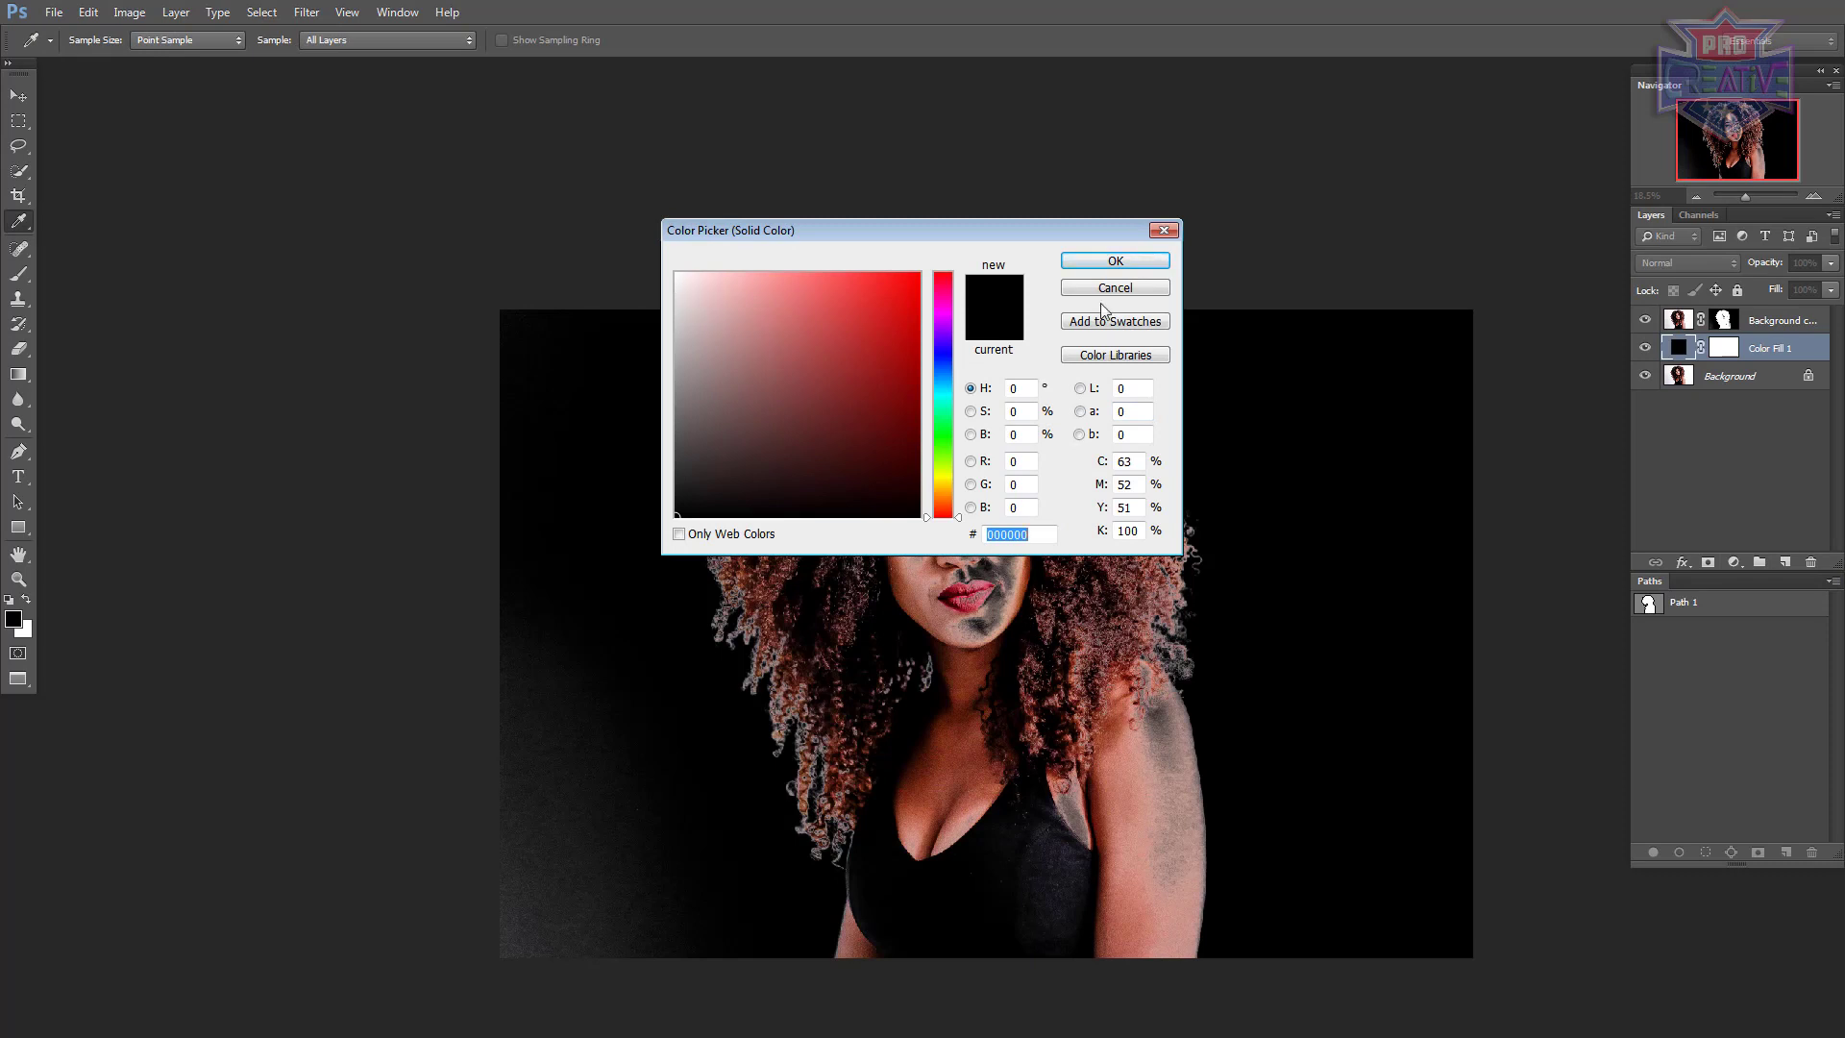
pyautogui.click(1115, 260)
pyautogui.press('b')
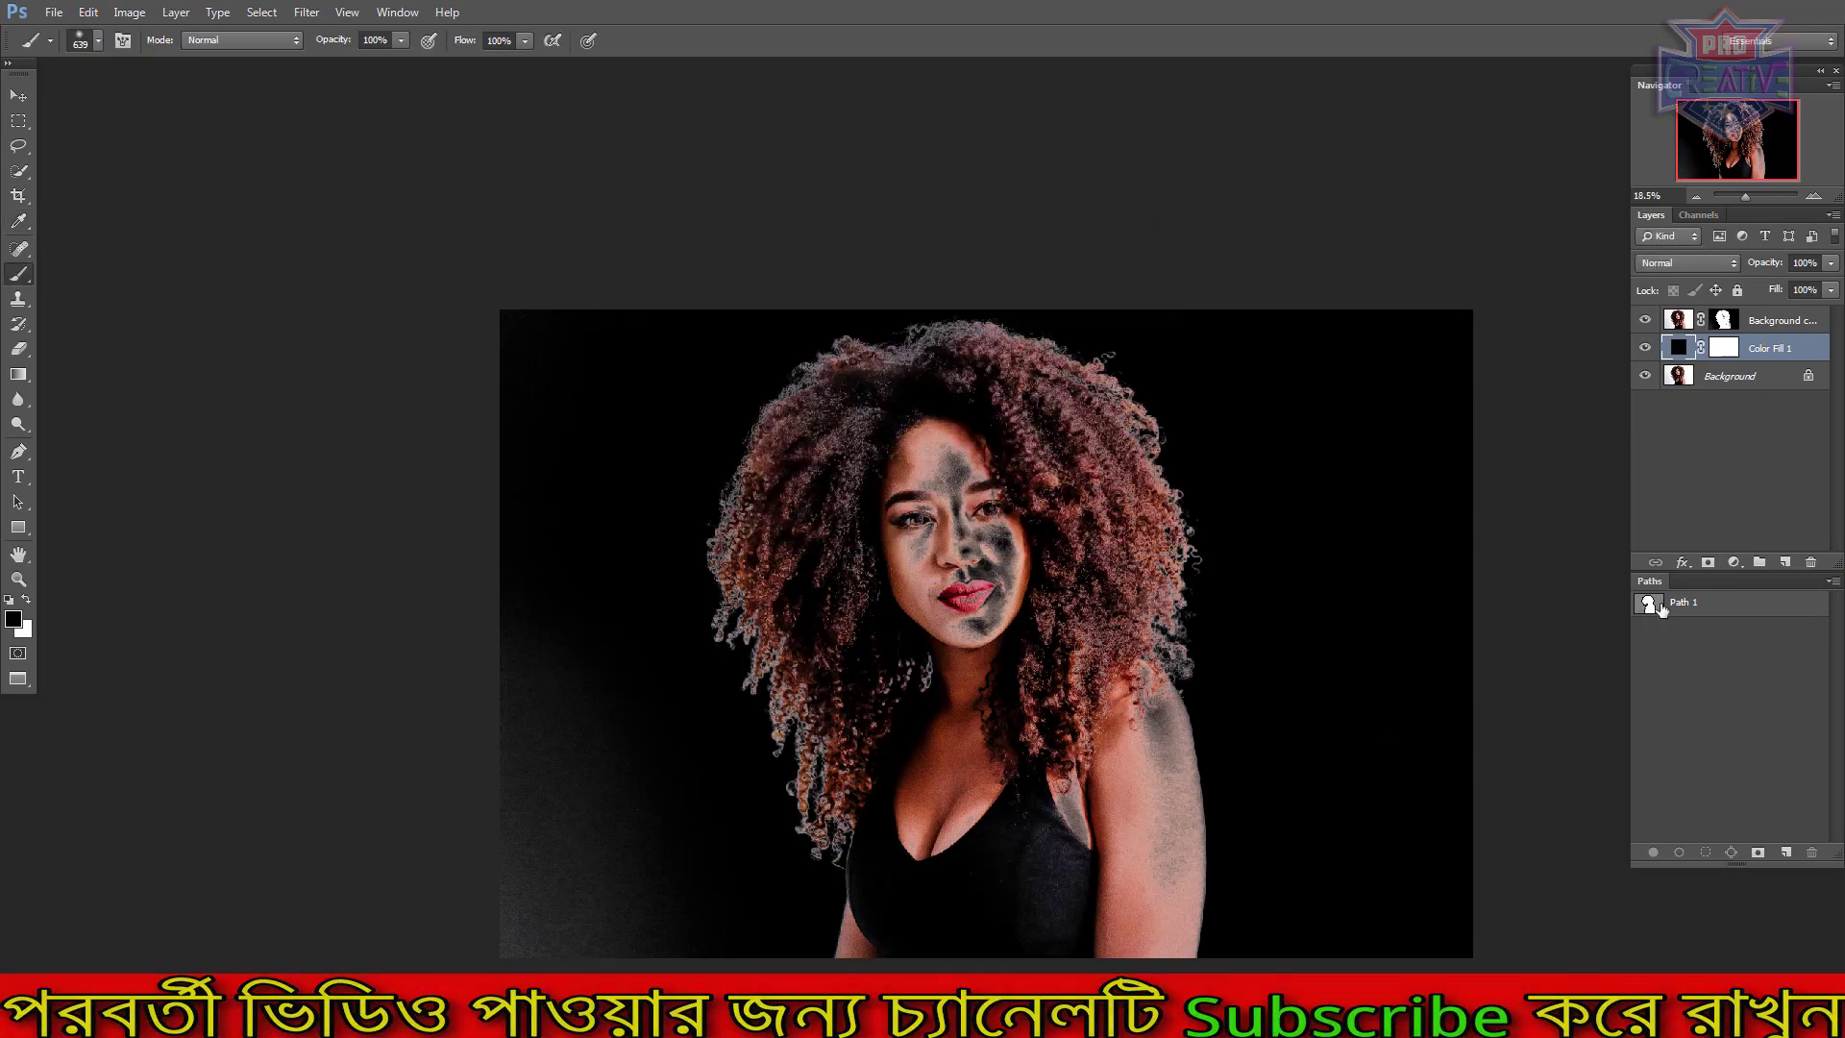
# Step: Display Path 1 with the upper layers hidden, zoomed on the face and shoulders
pyautogui.click(1658, 606)
pyautogui.moveTo(1647, 332); pyautogui.dragTo(1646, 376)
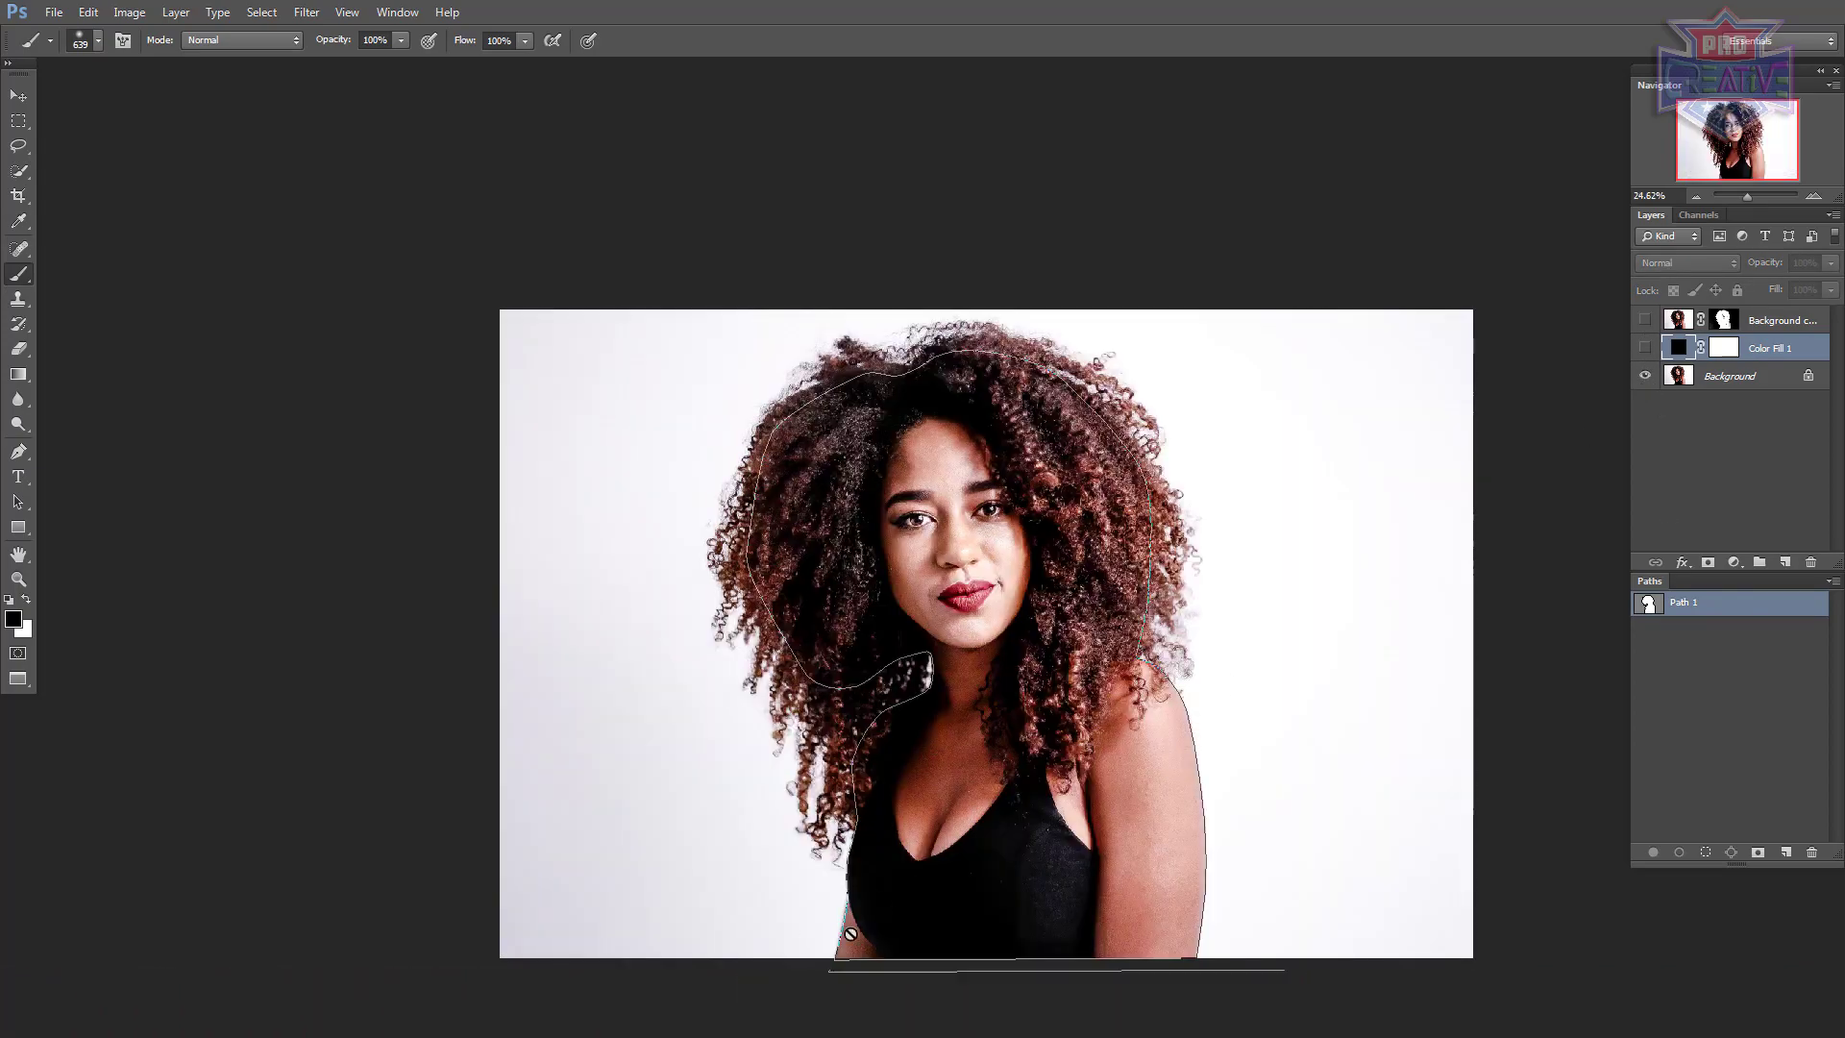
pyautogui.scroll(4, 1000, 865)
pyautogui.scroll(2, 761, 625)
pyautogui.scroll(2, 1009, 629)
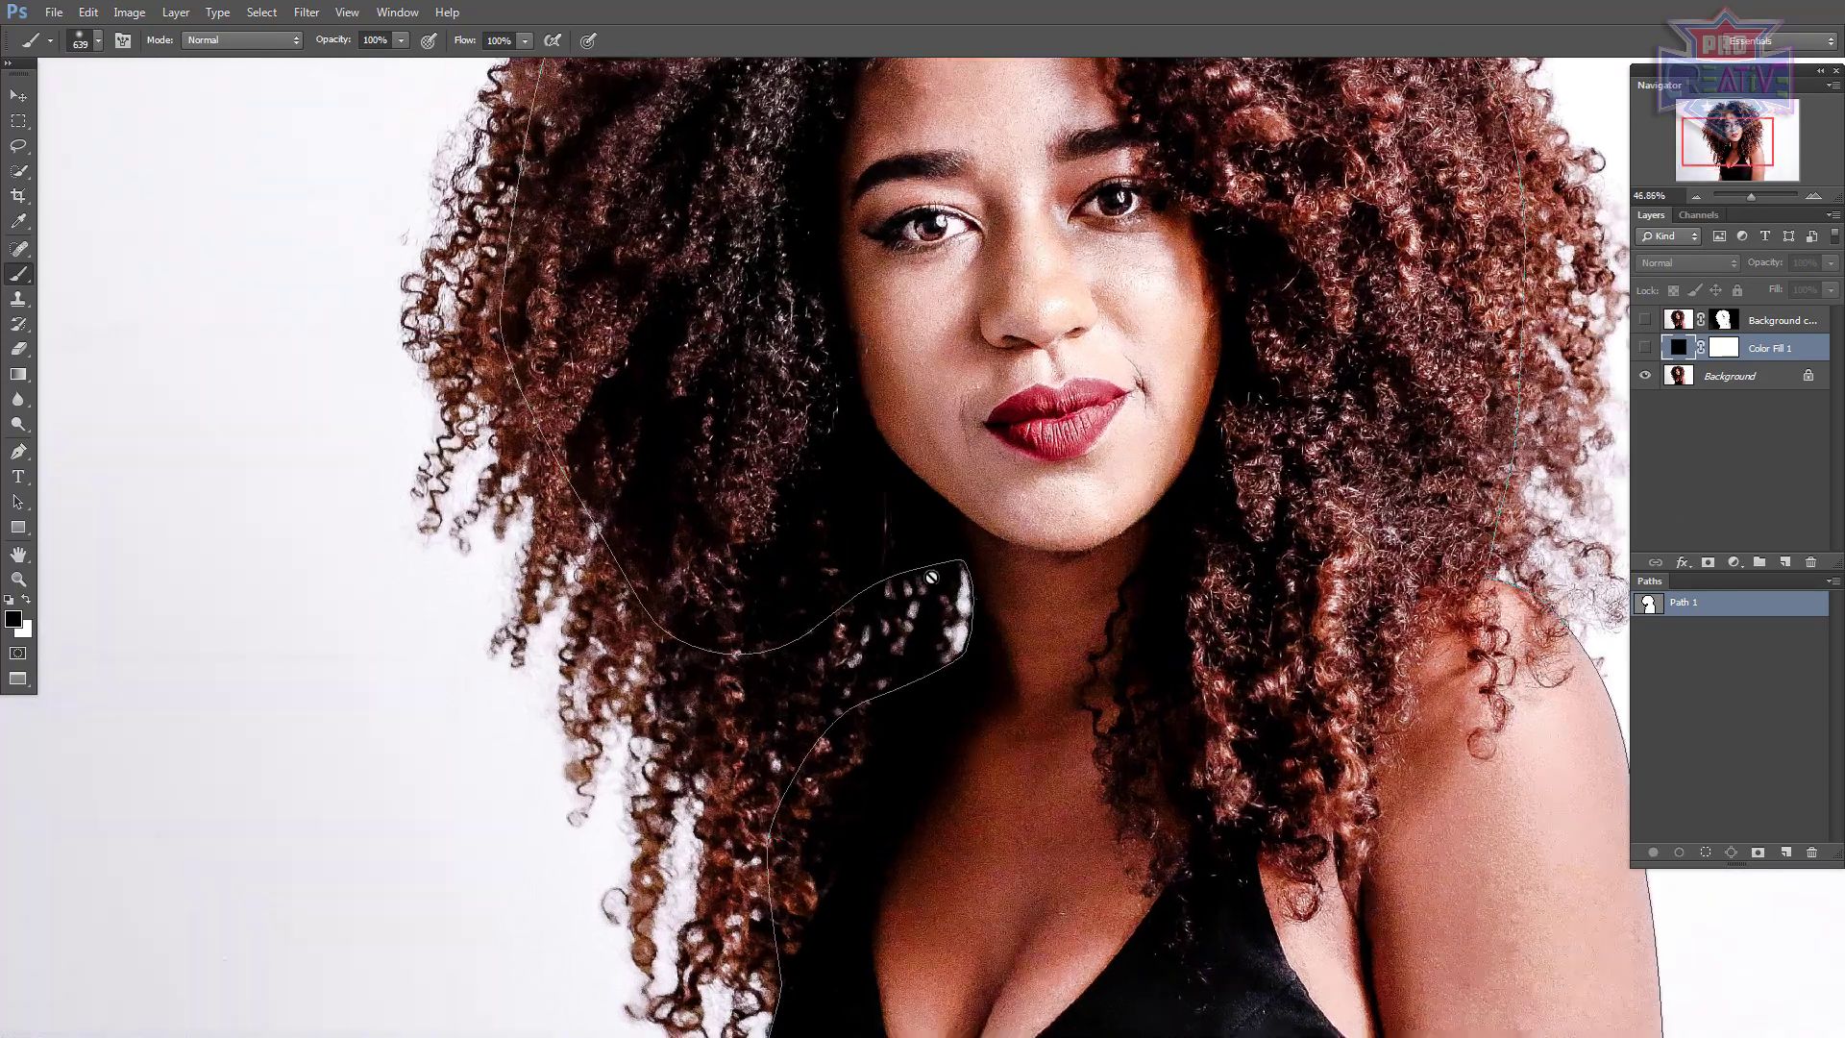
pyautogui.scroll(1, 961, 596)
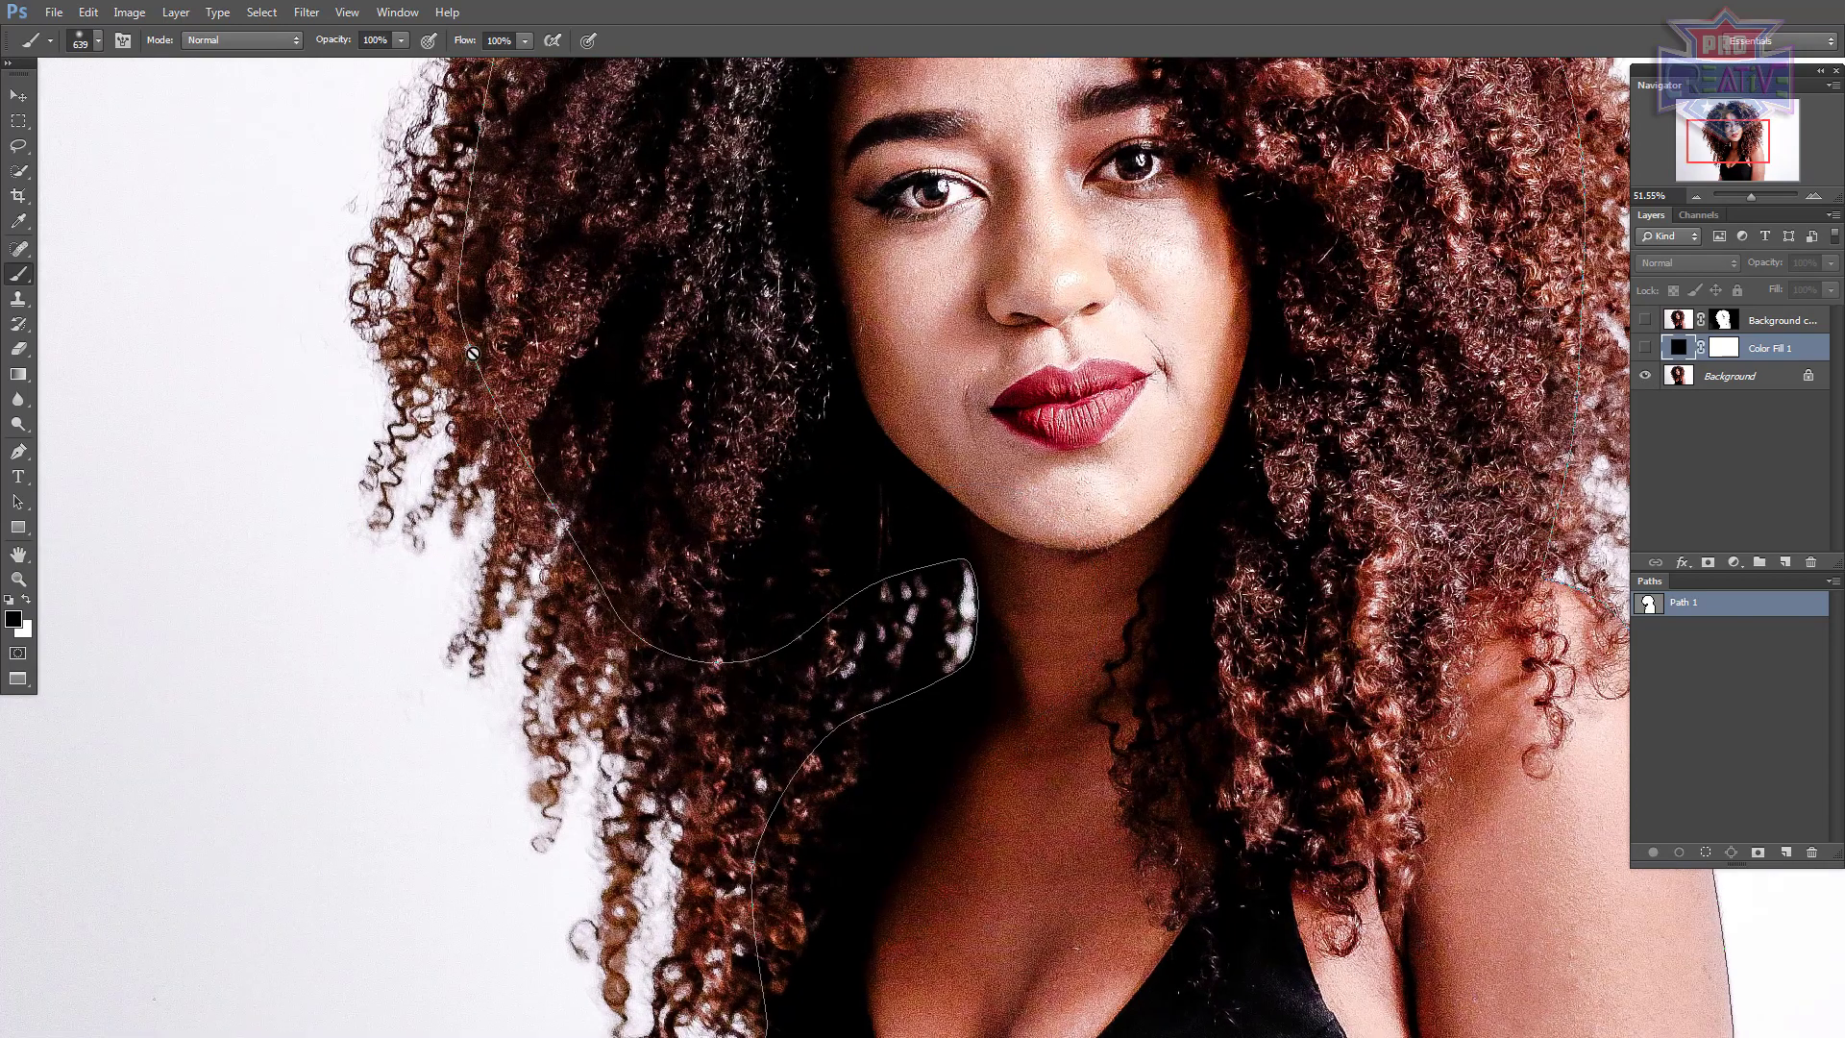
pyautogui.scroll(-1, 610, 754)
pyautogui.scroll(1, 609, 482)
pyautogui.scroll(1, 609, 481)
pyautogui.scroll(1, 602, 663)
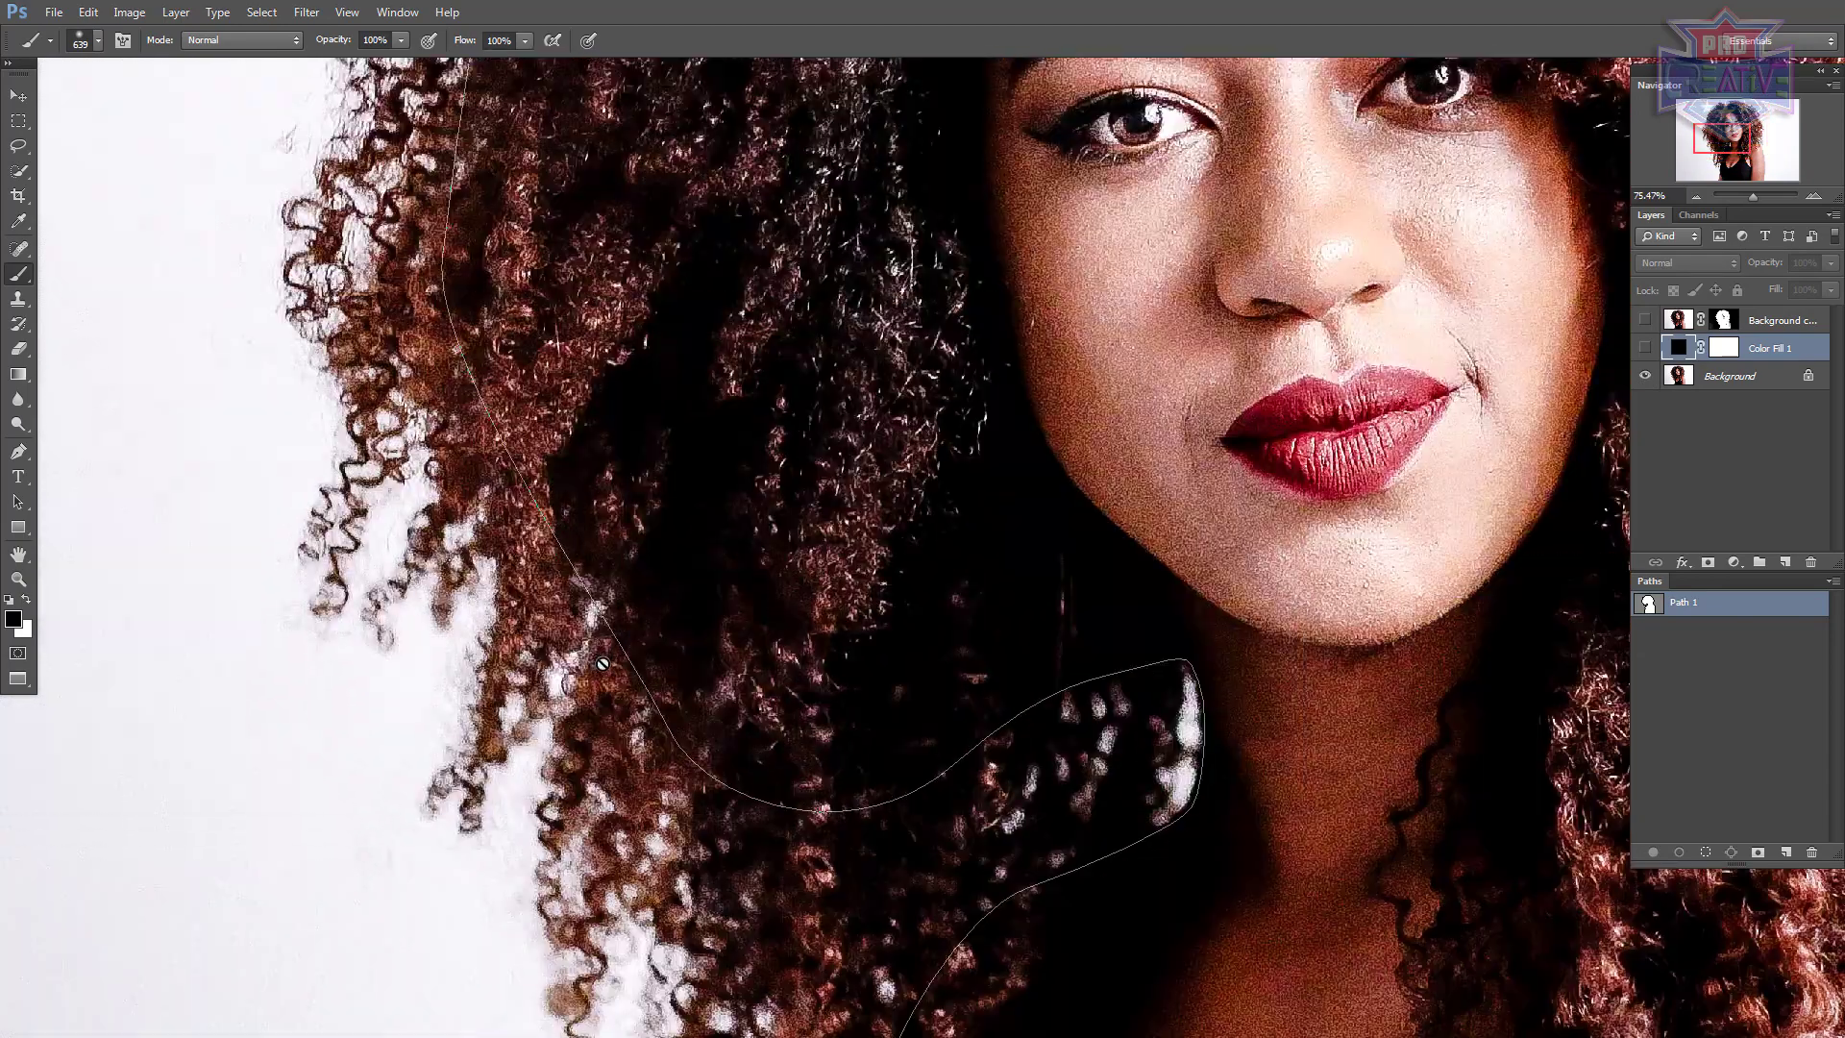
pyautogui.press('p')
pyautogui.scroll(1, 603, 663)
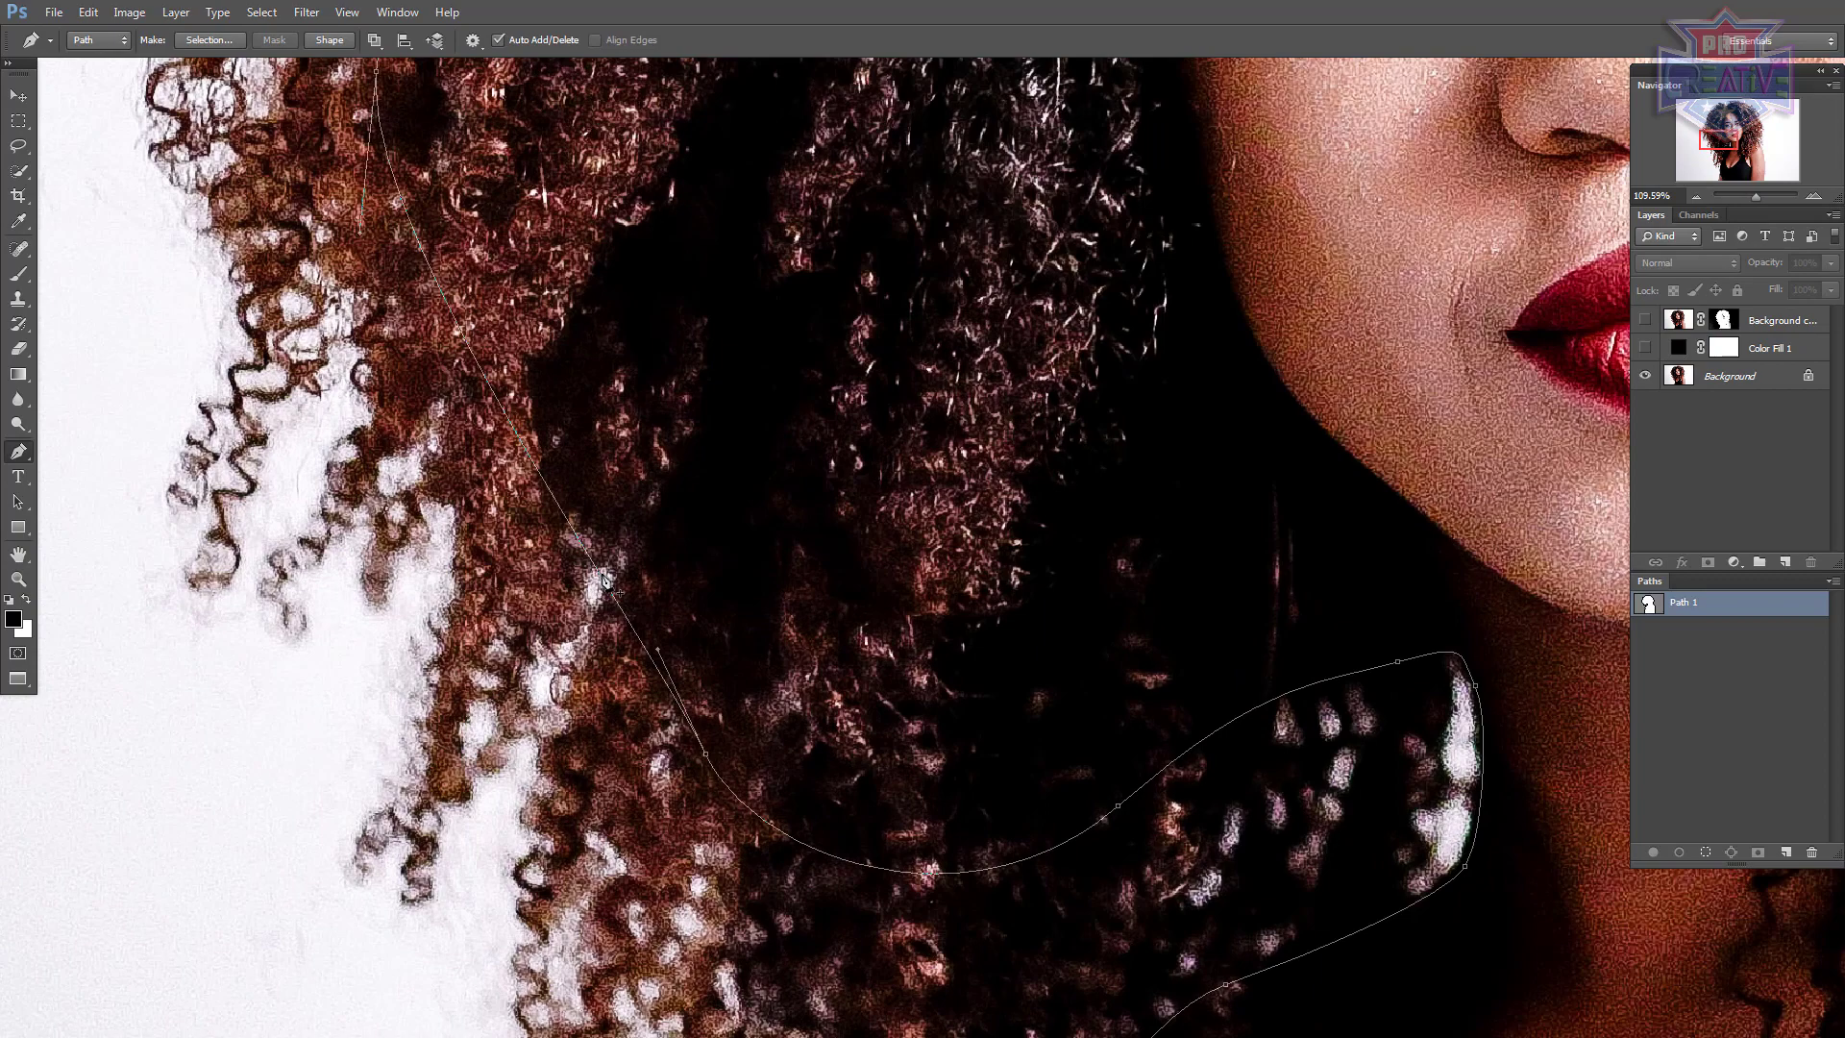
pyautogui.scroll(-4, 604, 579)
pyautogui.moveTo(1522, 990)
pyautogui.mouseDown()
pyautogui.moveTo(1364, 595)
pyautogui.moveTo(1336, 470)
pyautogui.mouseUp()
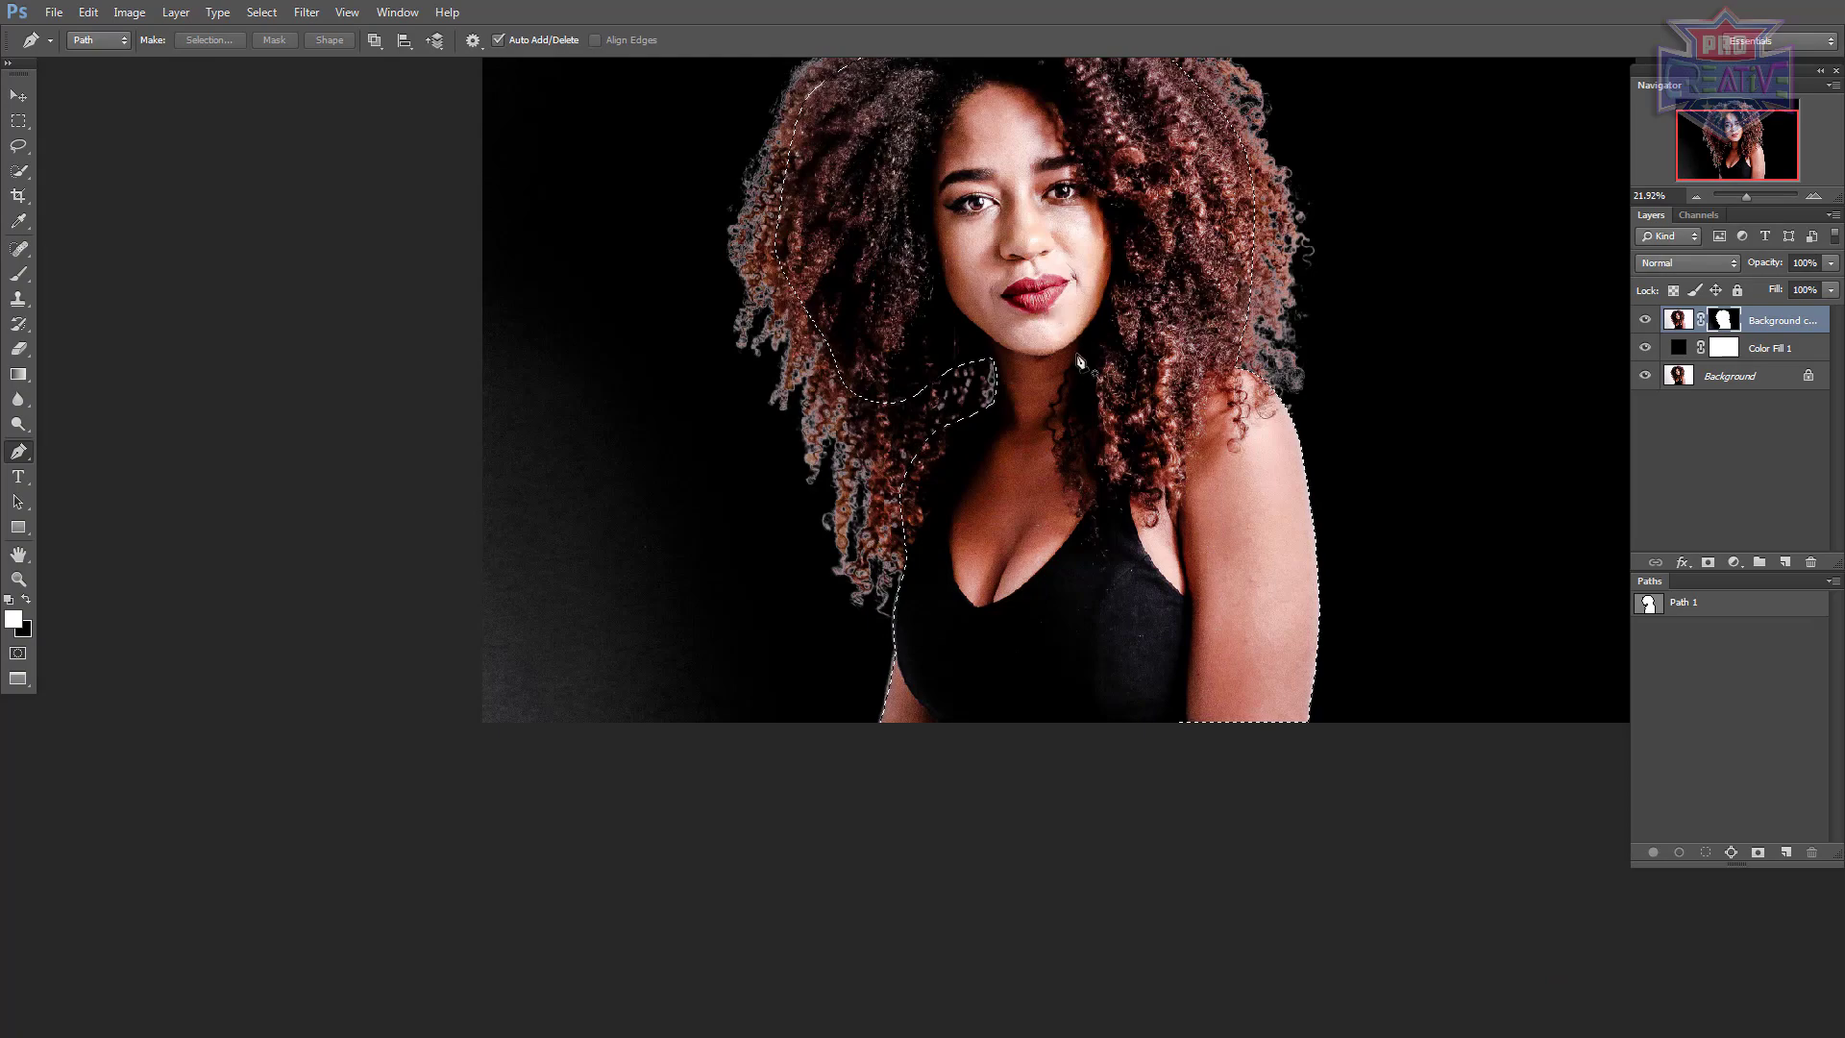
# Step: Lasso the grey haze on the left background, deselect, then lasso the right-edge strip
pyautogui.scroll(1, 1042, 338)
pyautogui.scroll(-1, 1029, 490)
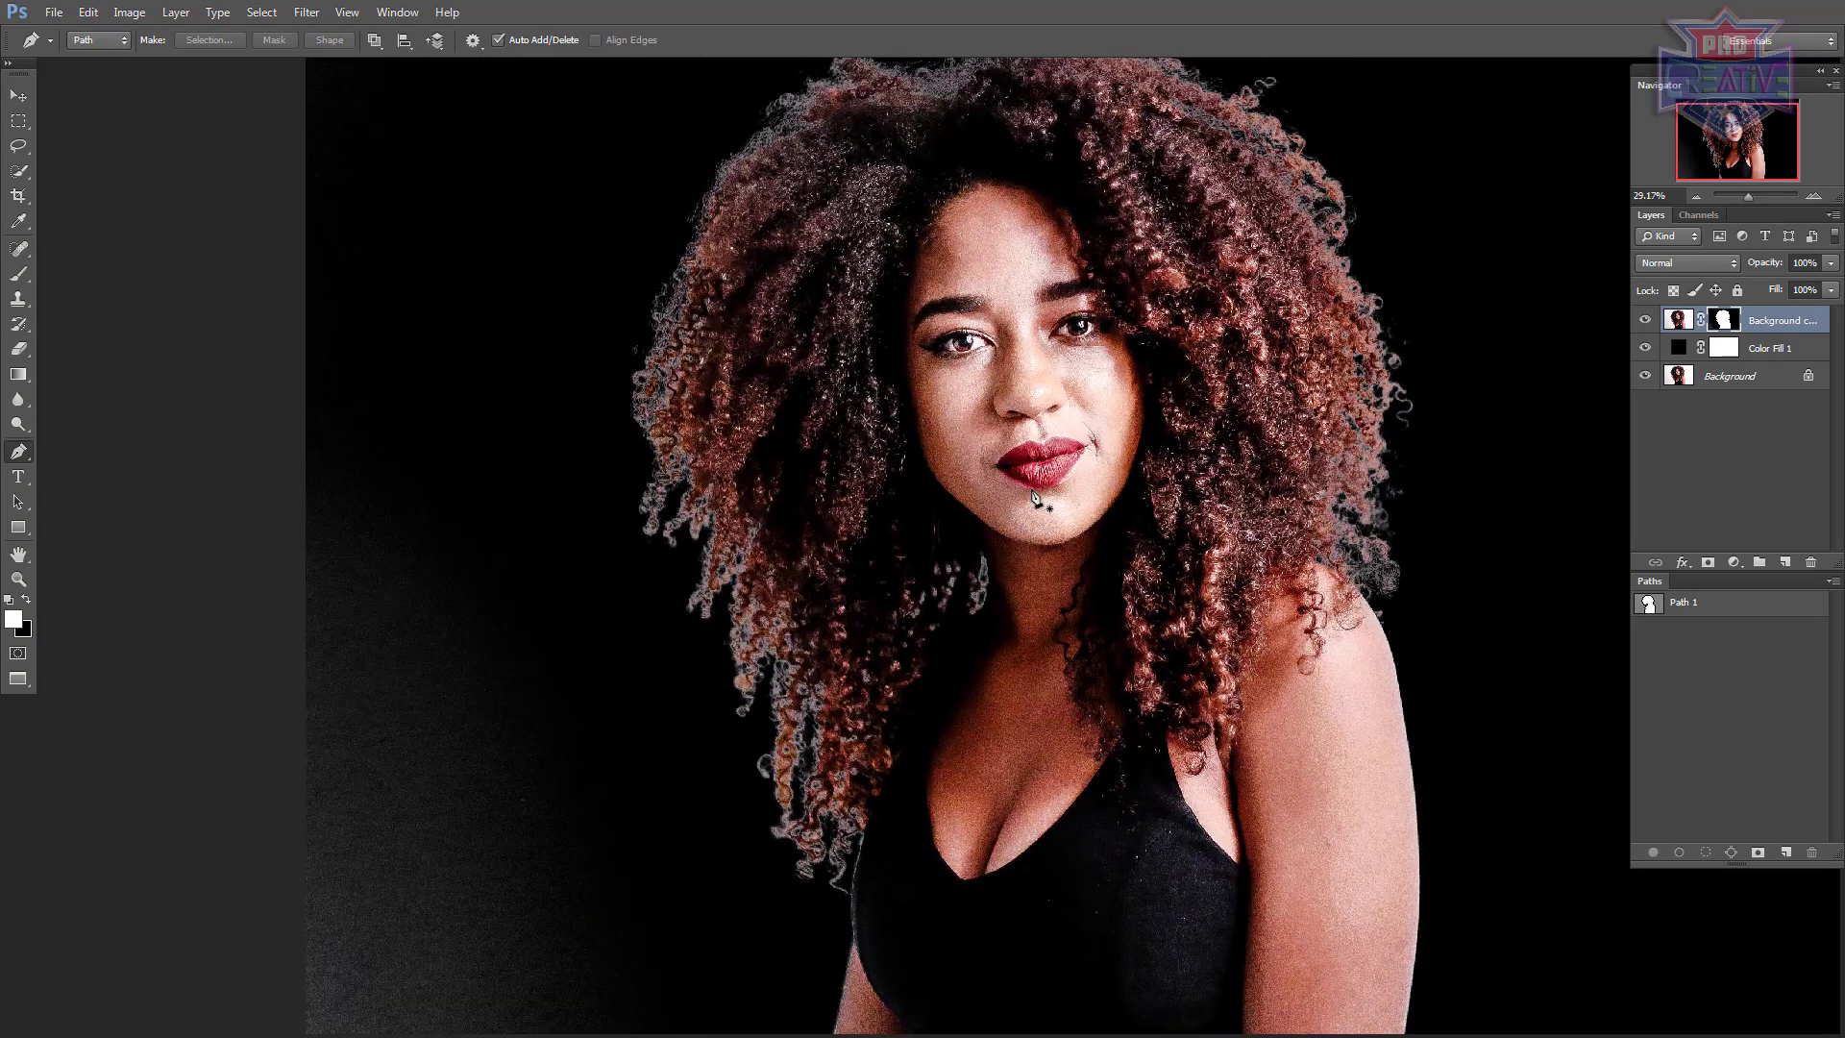
pyautogui.scroll(-1, 1030, 490)
pyautogui.scroll(2, 683, 679)
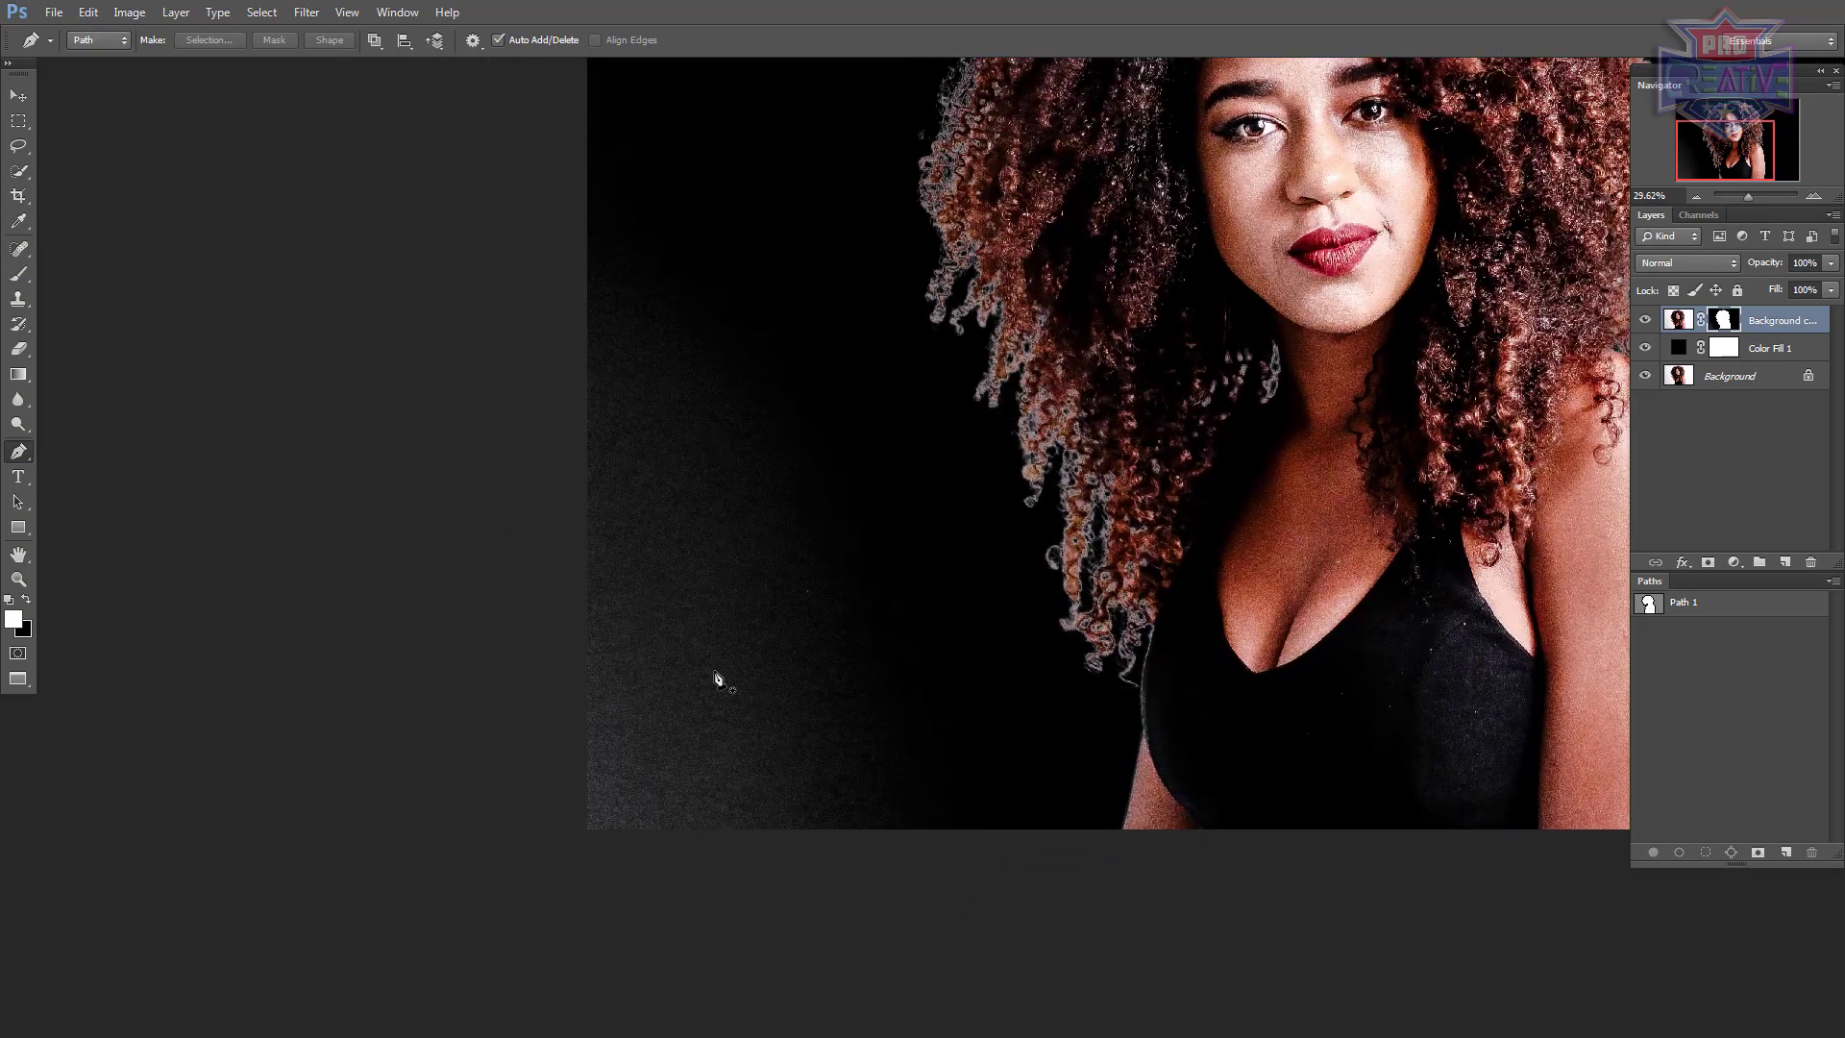
pyautogui.press('l')
pyautogui.scroll(-2, 750, 730)
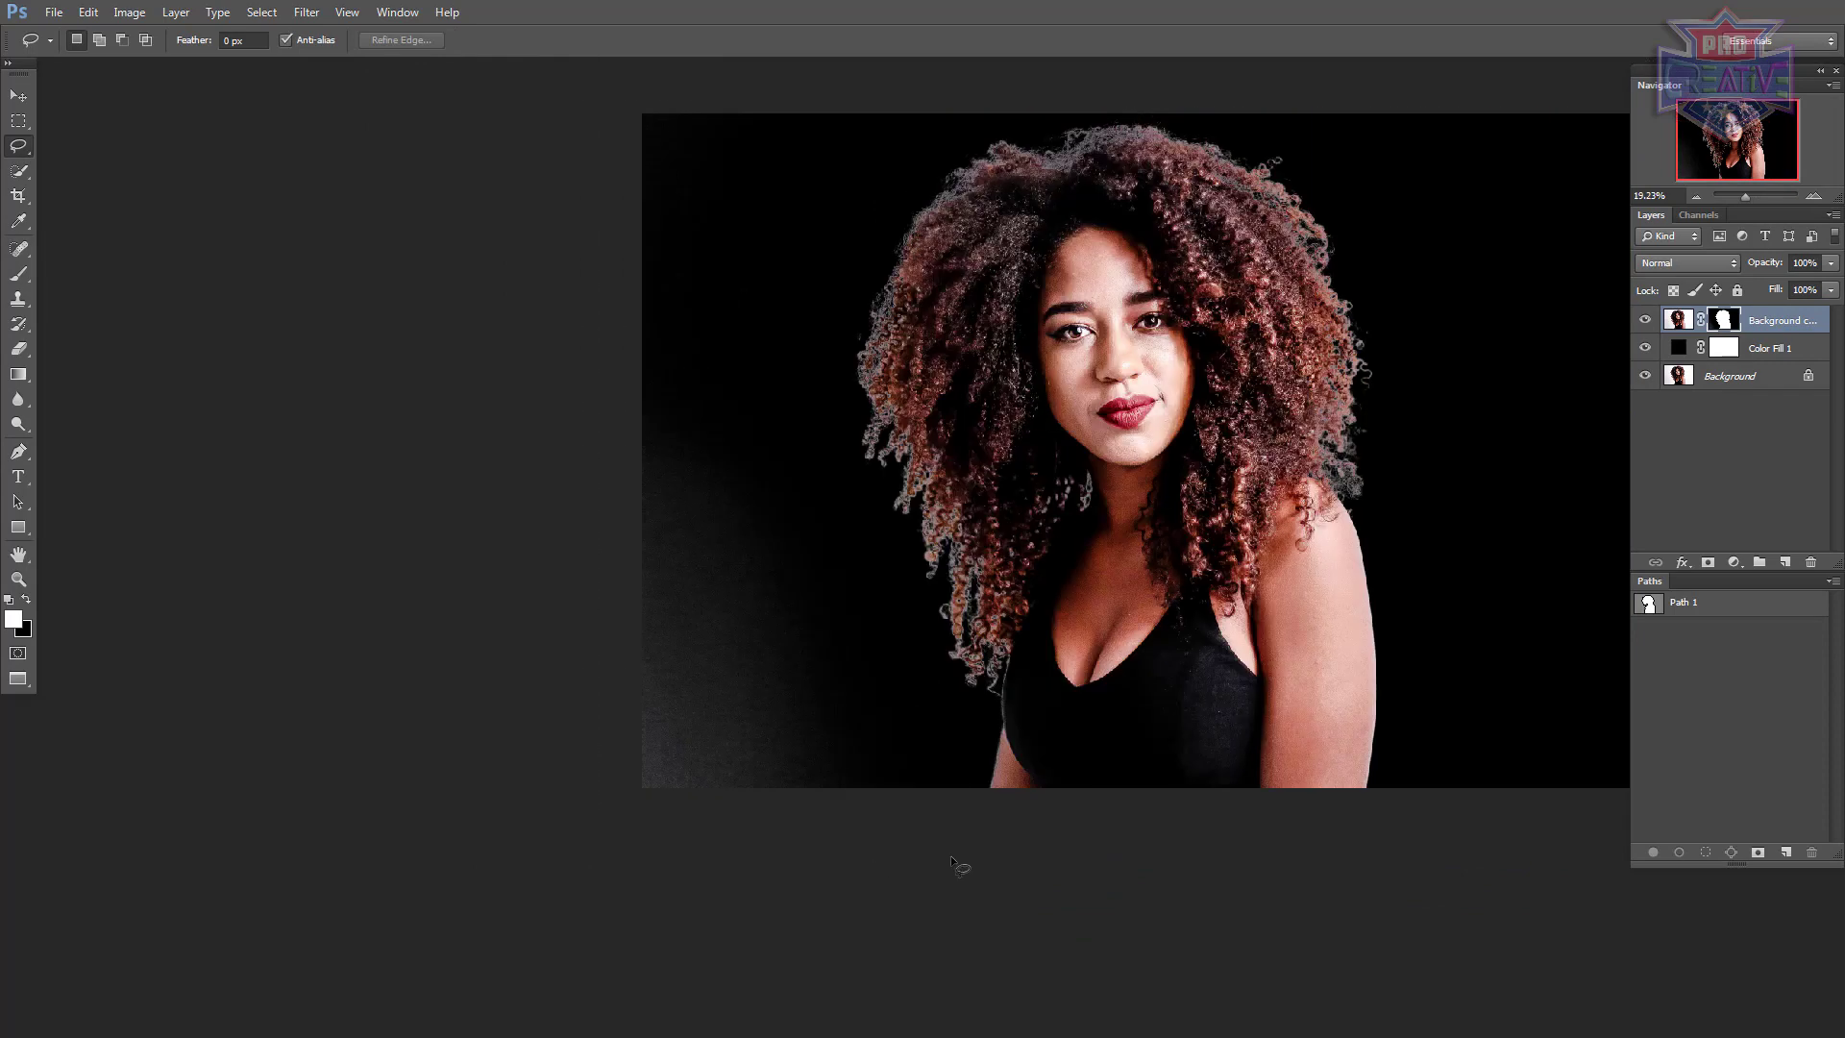
pyautogui.moveTo(952, 858)
pyautogui.mouseDown()
pyautogui.moveTo(797, 53)
pyautogui.moveTo(712, 923)
pyautogui.mouseUp()
pyautogui.moveTo(919, 643)
pyautogui.mouseDown()
pyautogui.moveTo(541, 660)
pyautogui.moveTo(764, 702)
pyautogui.mouseUp()
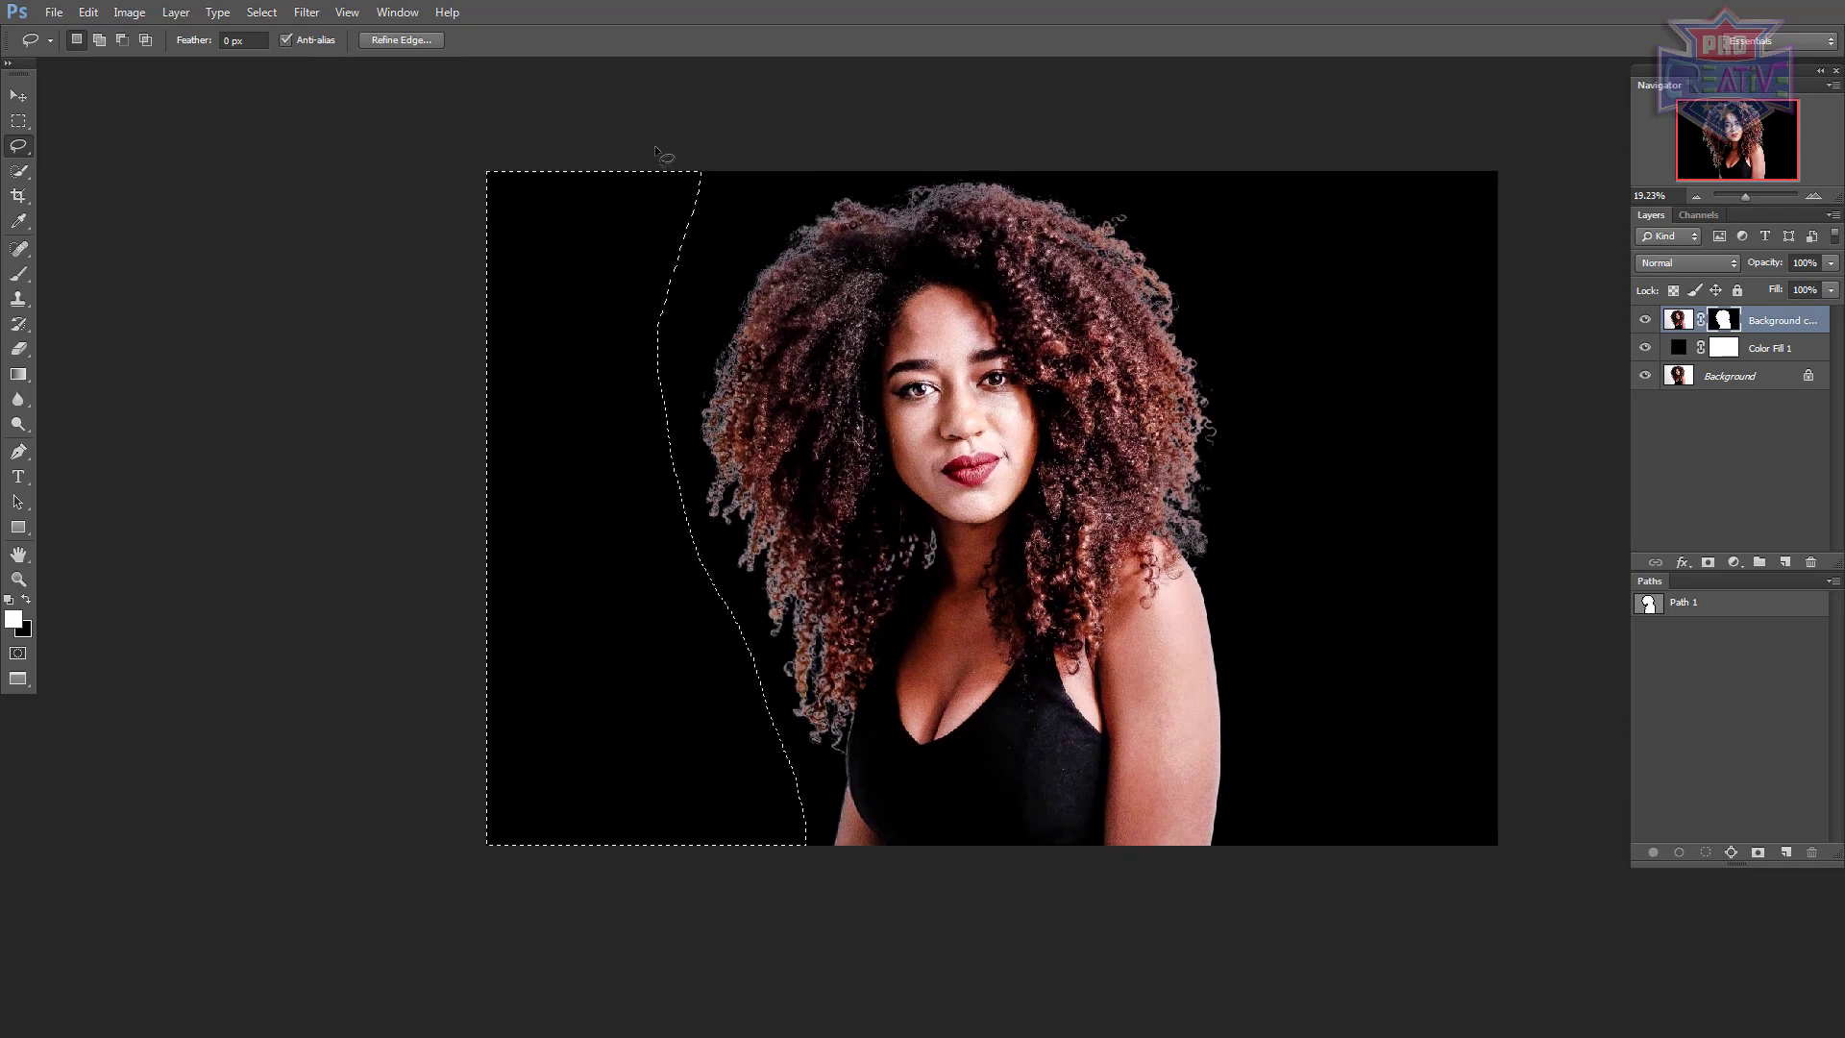
pyautogui.hotkey('ctrl', 'd')
pyautogui.moveTo(1419, 848); pyautogui.dragTo(1499, 846)
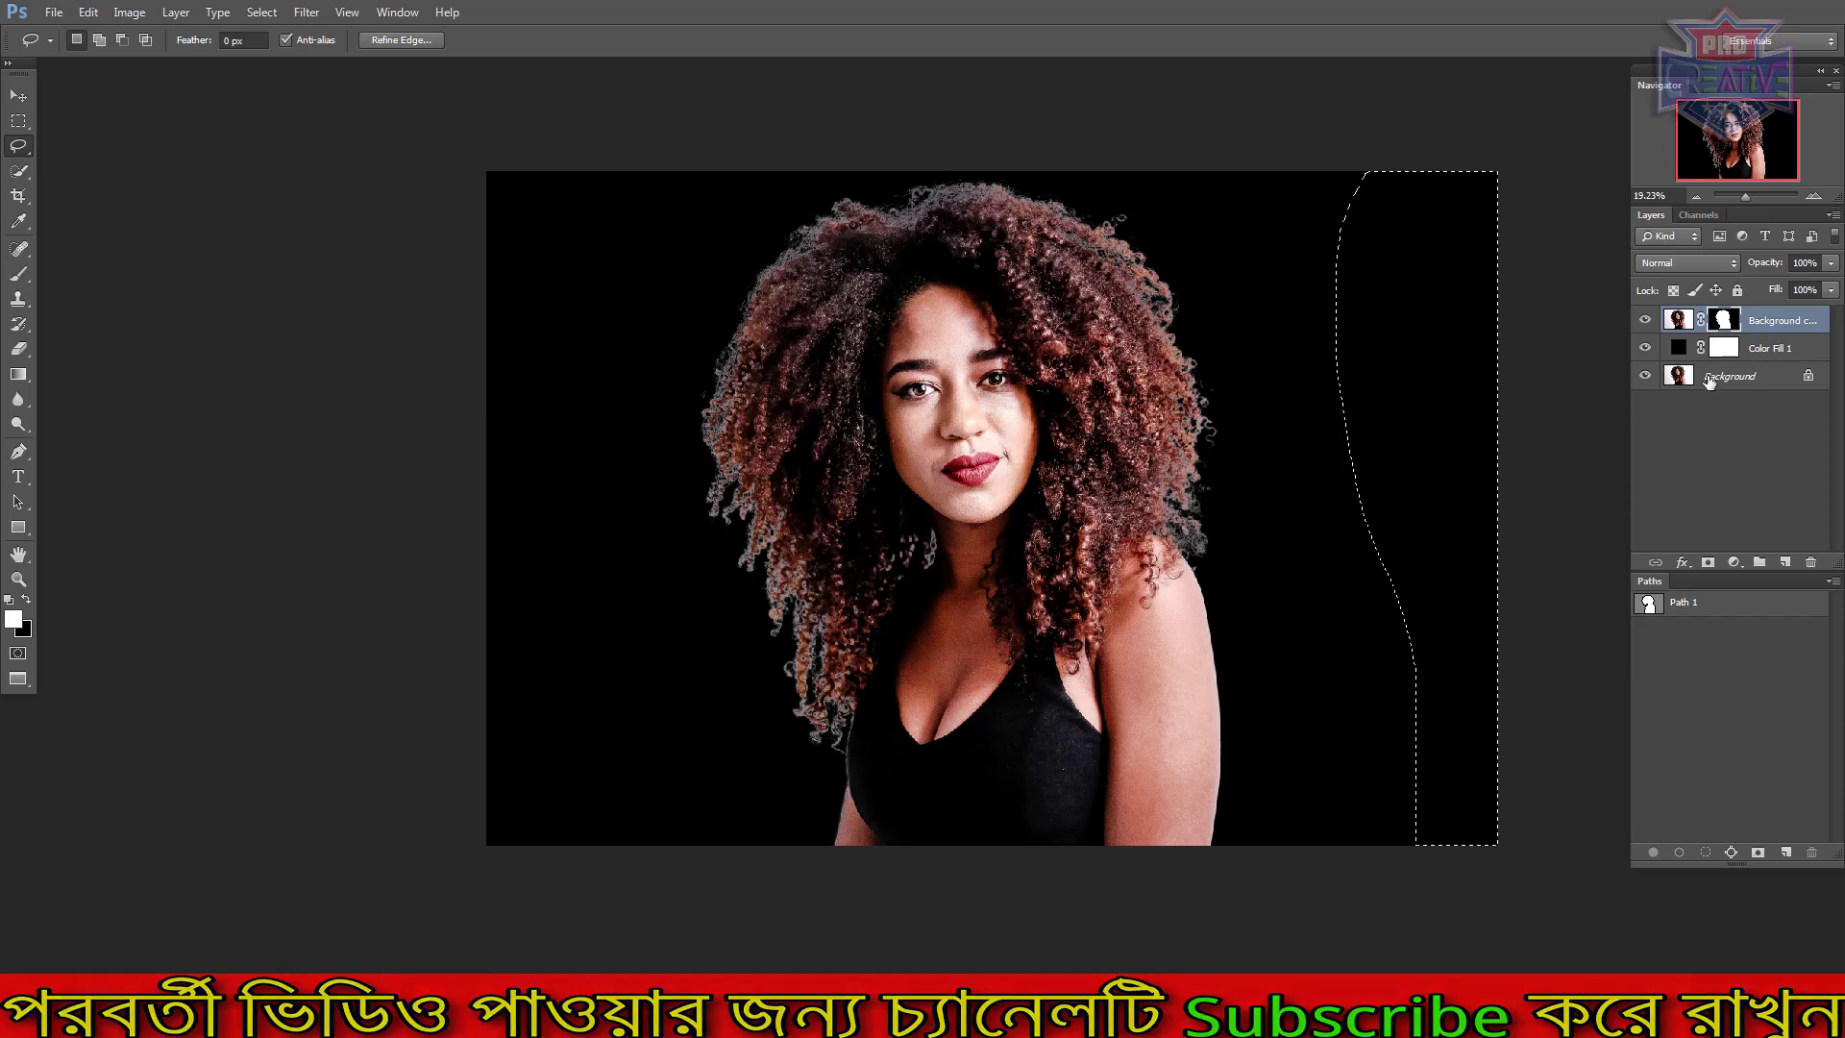
# Step: Set Color Fill 1 to white ffffff and briefly inspect the cutout over transparency
pyautogui.doubleClick(1678, 349)
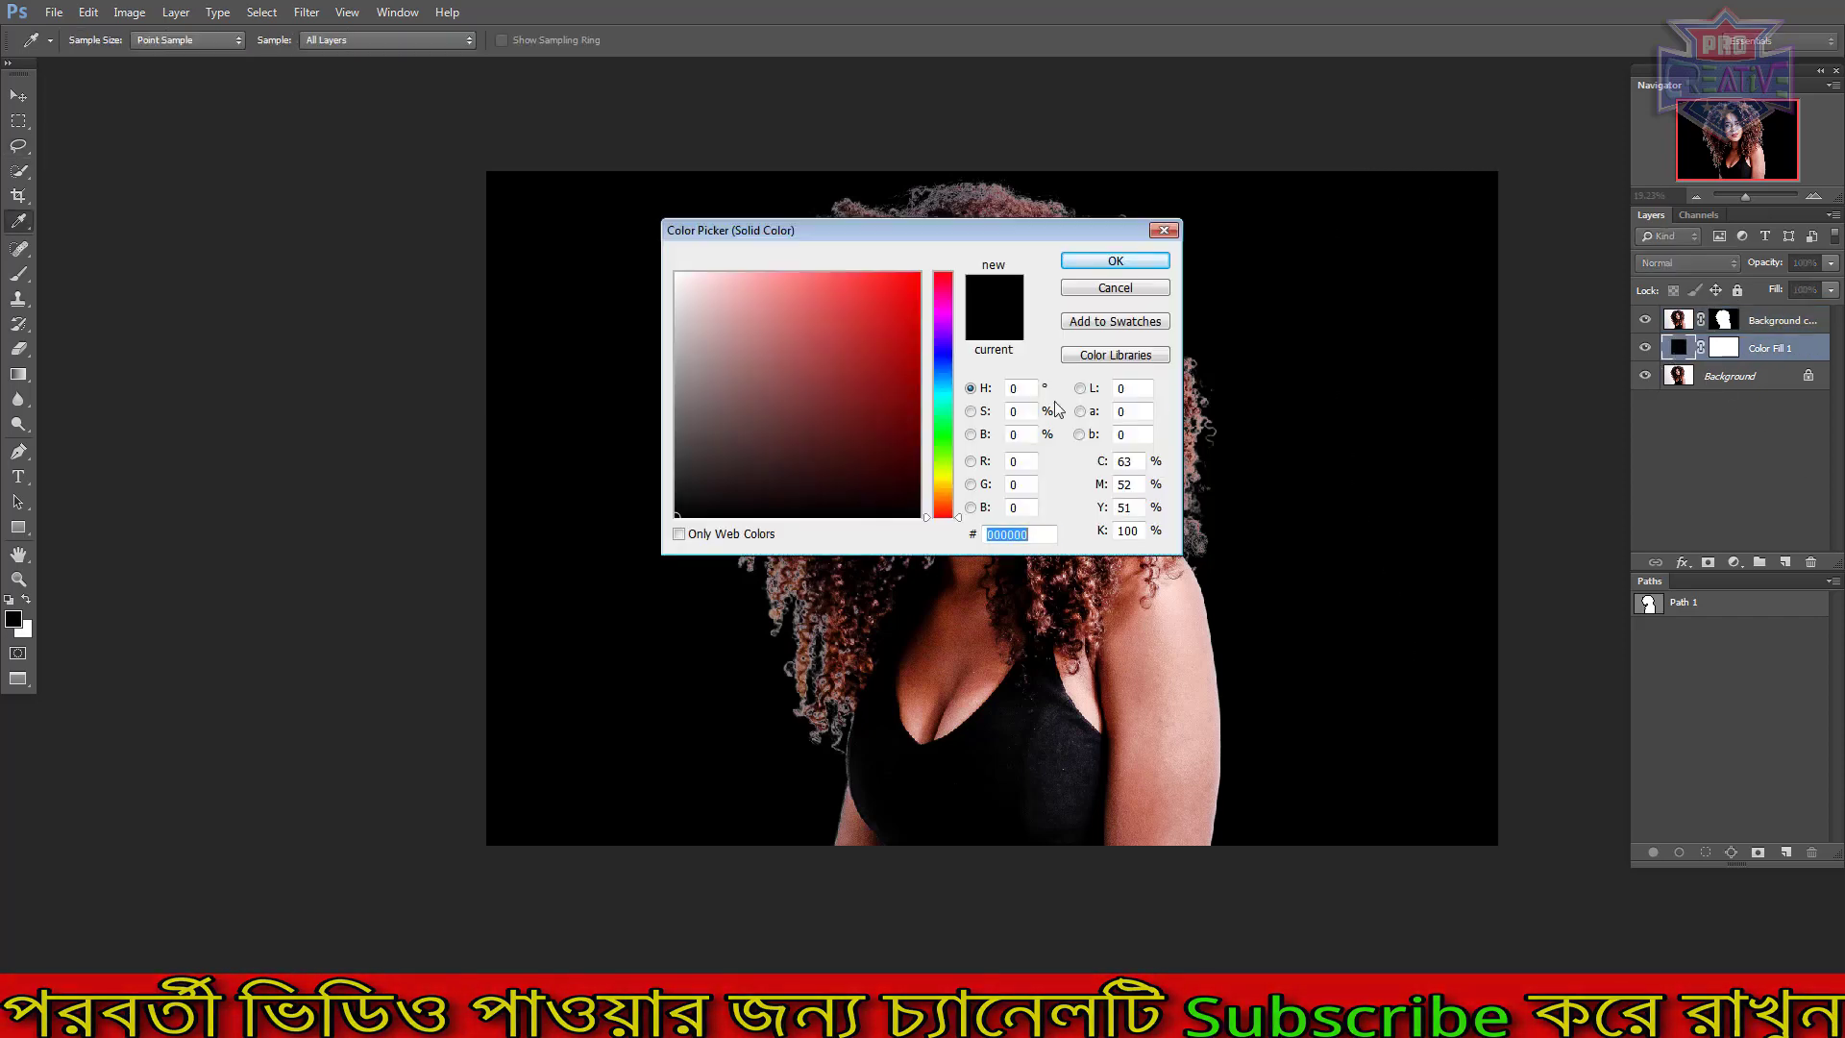
pyautogui.write('ffffff')
pyautogui.press('Return')
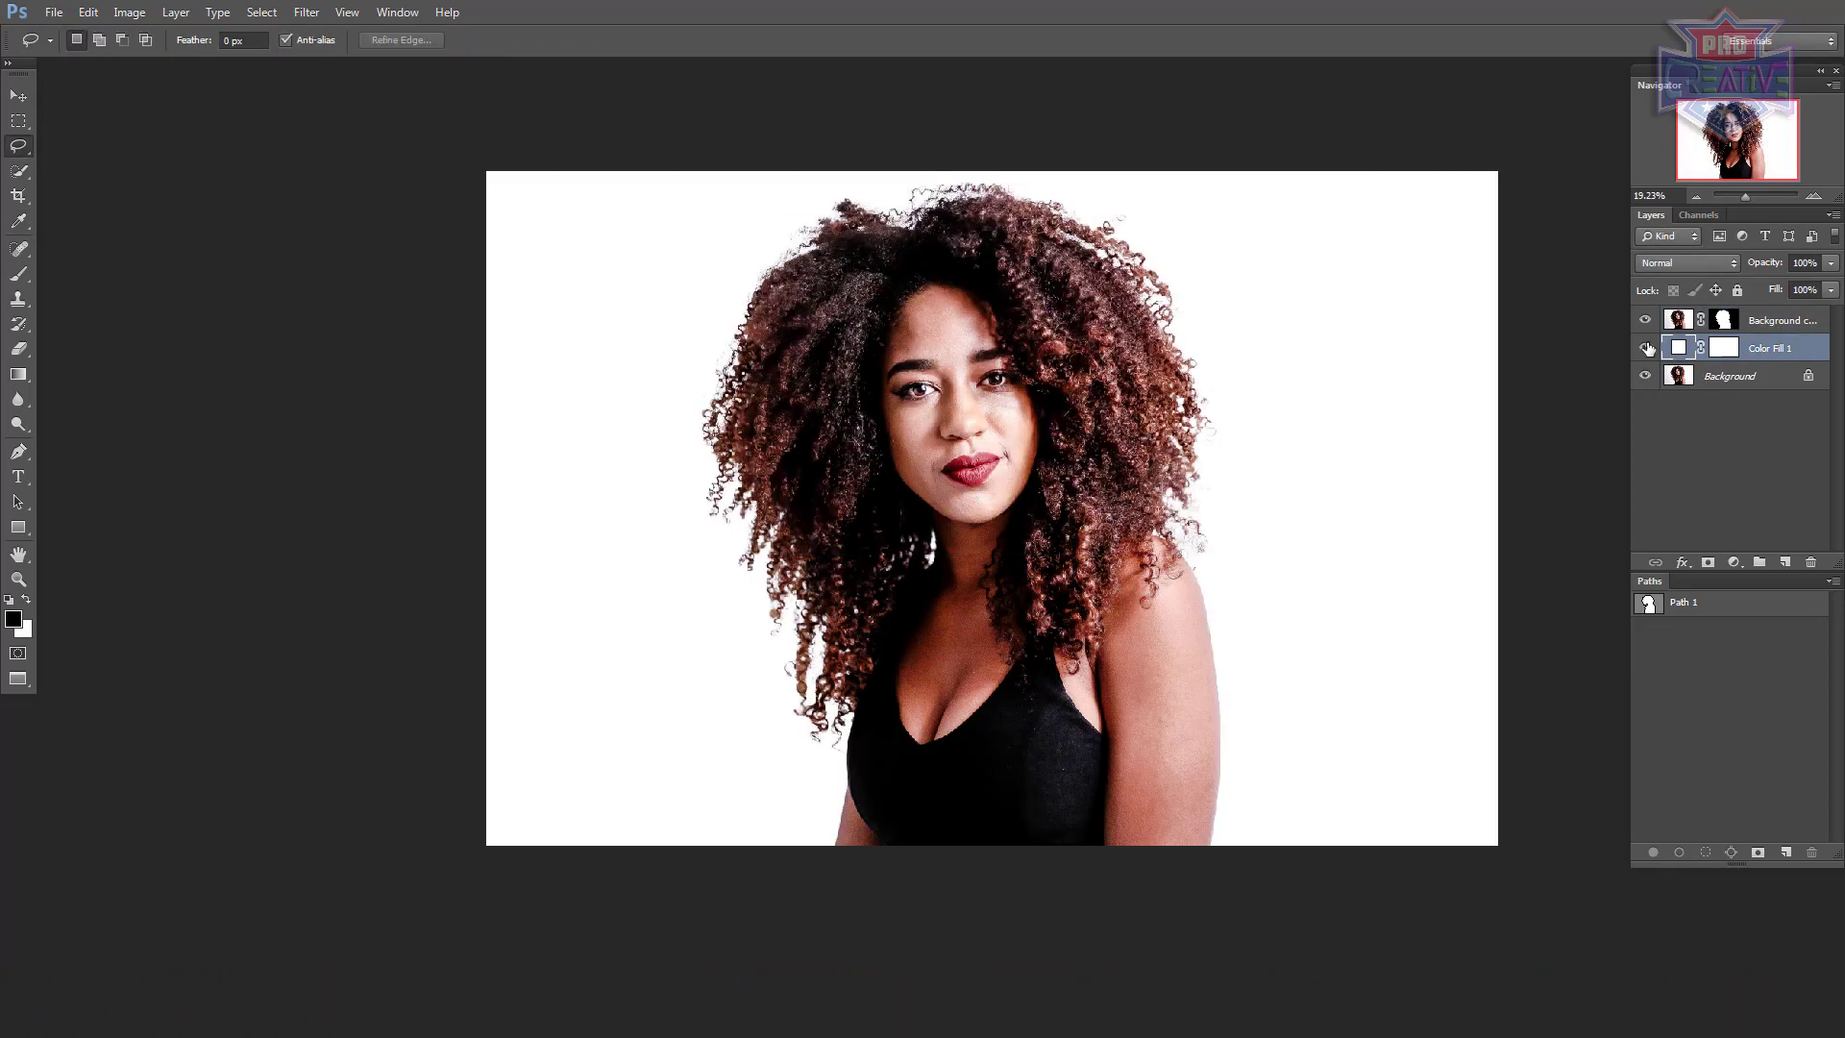
pyautogui.moveTo(1646, 348); pyautogui.dragTo(1645, 375)
pyautogui.click(849, 567)
pyautogui.moveTo(481, 595); pyautogui.dragTo(1063, 695)
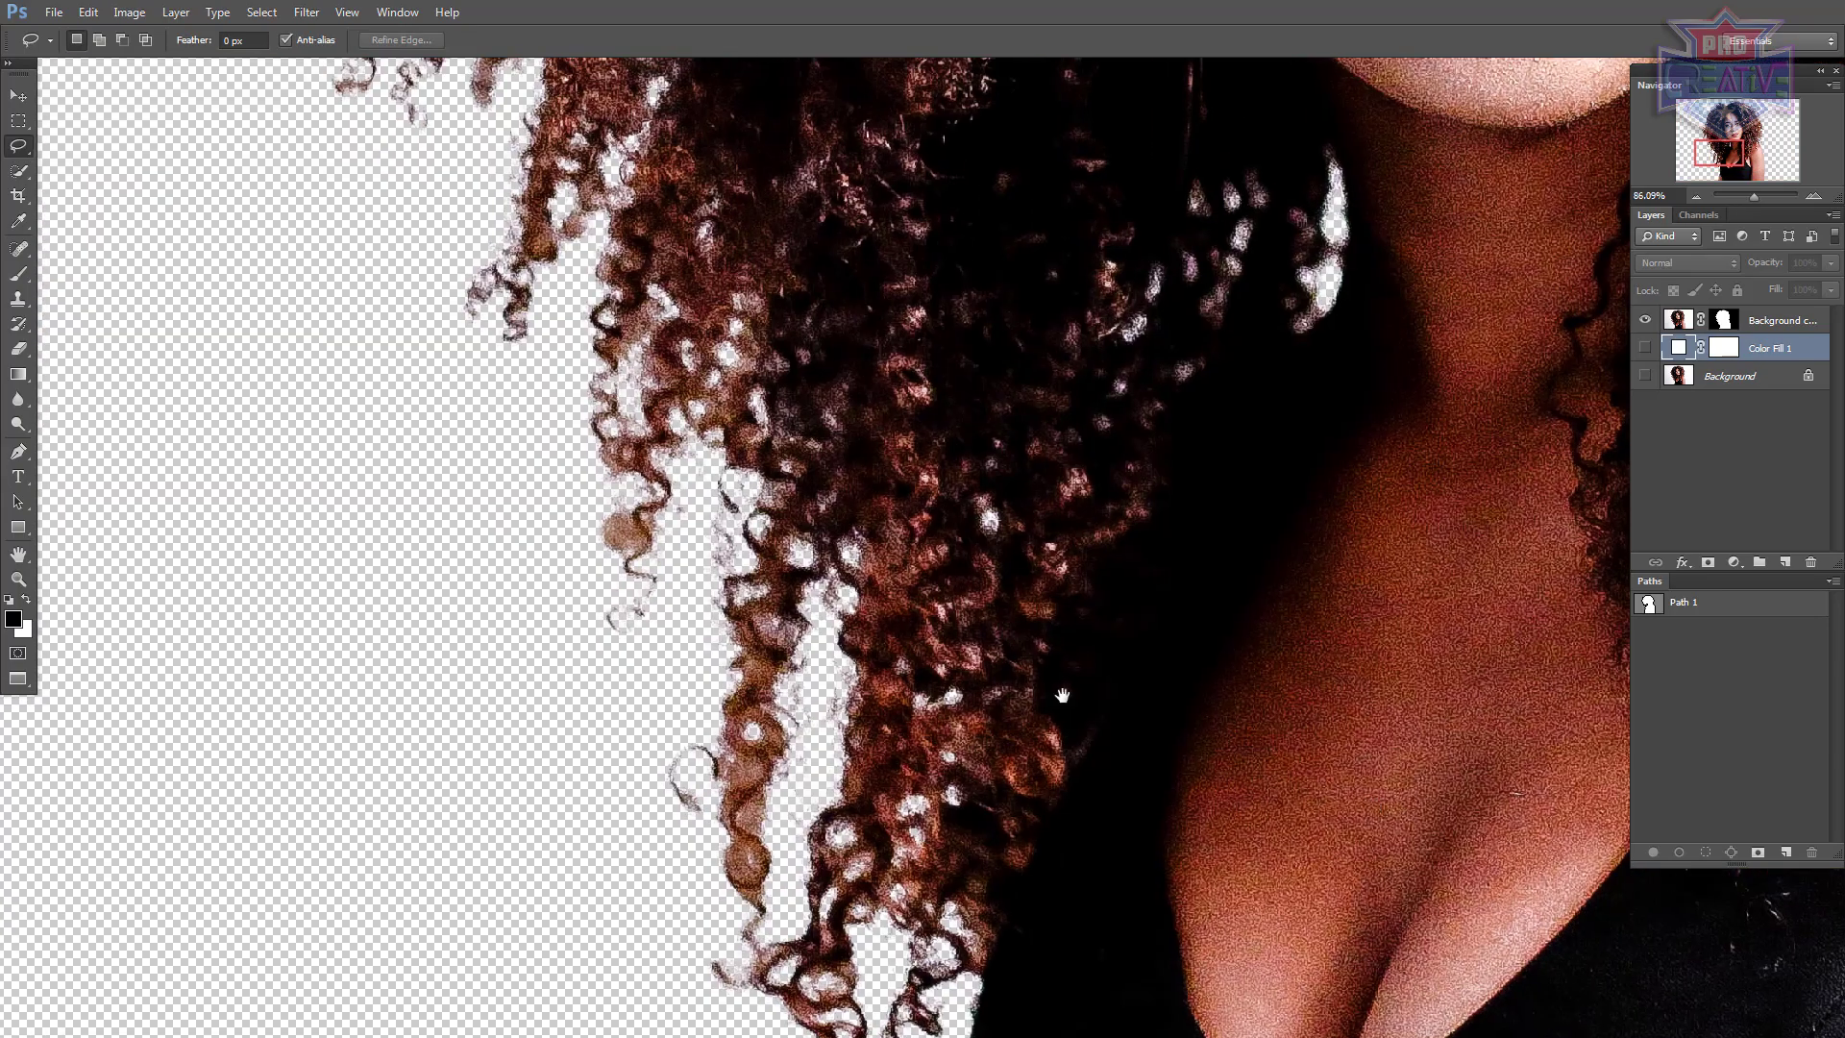
pyautogui.hotkey('ctrl', '-')
pyautogui.hotkey('ctrl', '-')
pyautogui.hotkey('ctrl', '-')
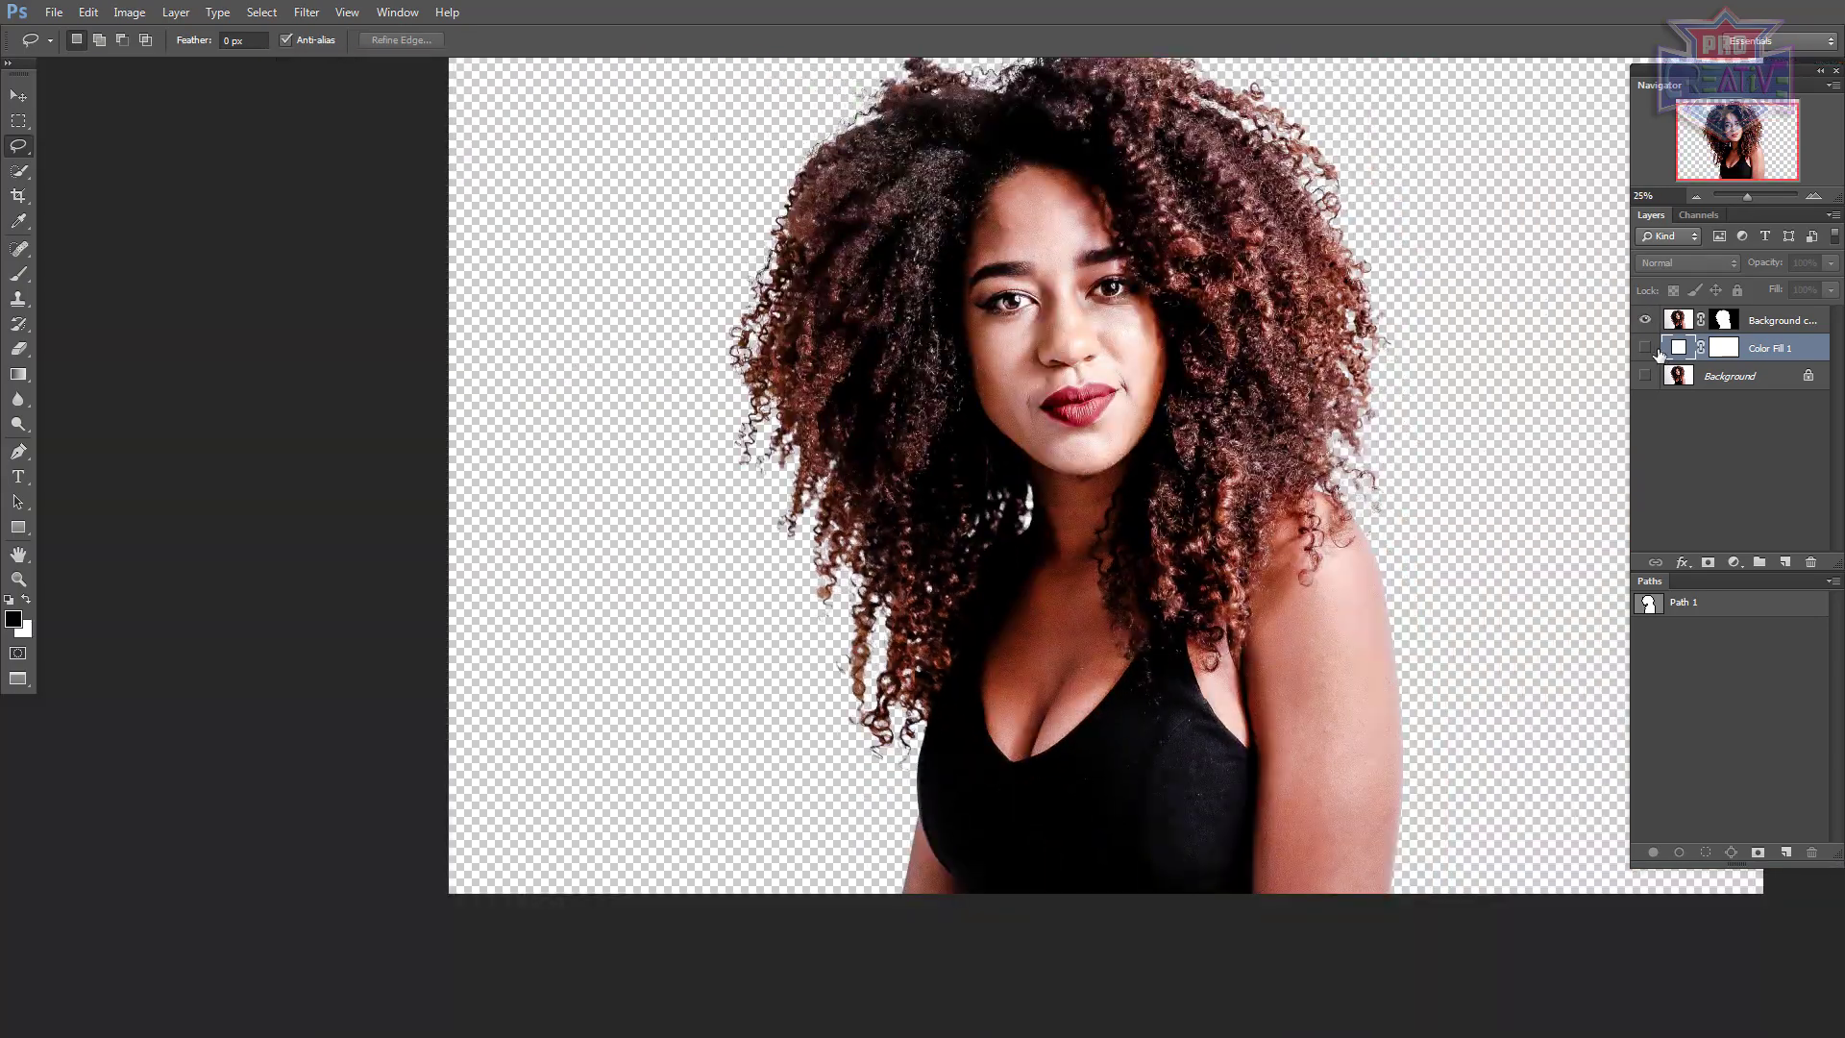
pyautogui.moveTo(1645, 348); pyautogui.dragTo(1645, 375)
# Step: Preview #7a2f2f as the fill colour, then revert it to white ffffff
pyautogui.doubleClick(1678, 348)
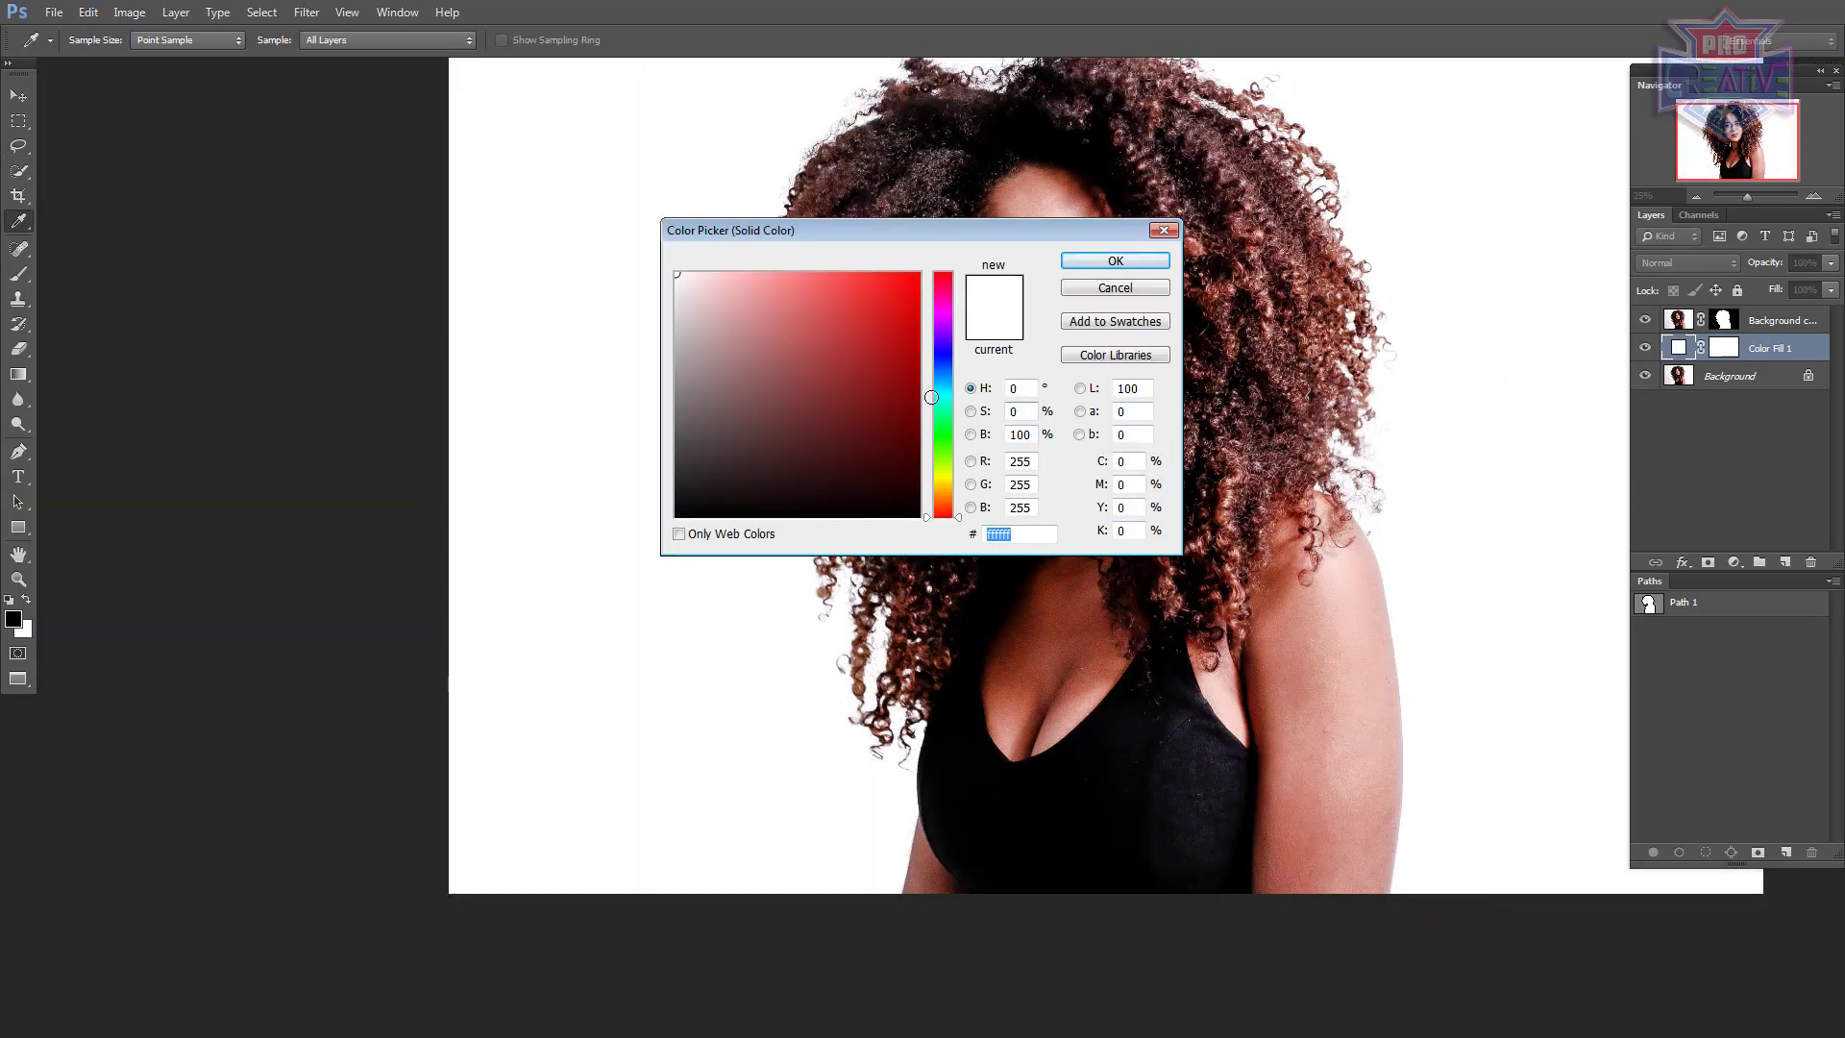
pyautogui.write('7a2f2f')
pyautogui.moveTo(938, 240); pyautogui.dragTo(1332, 321)
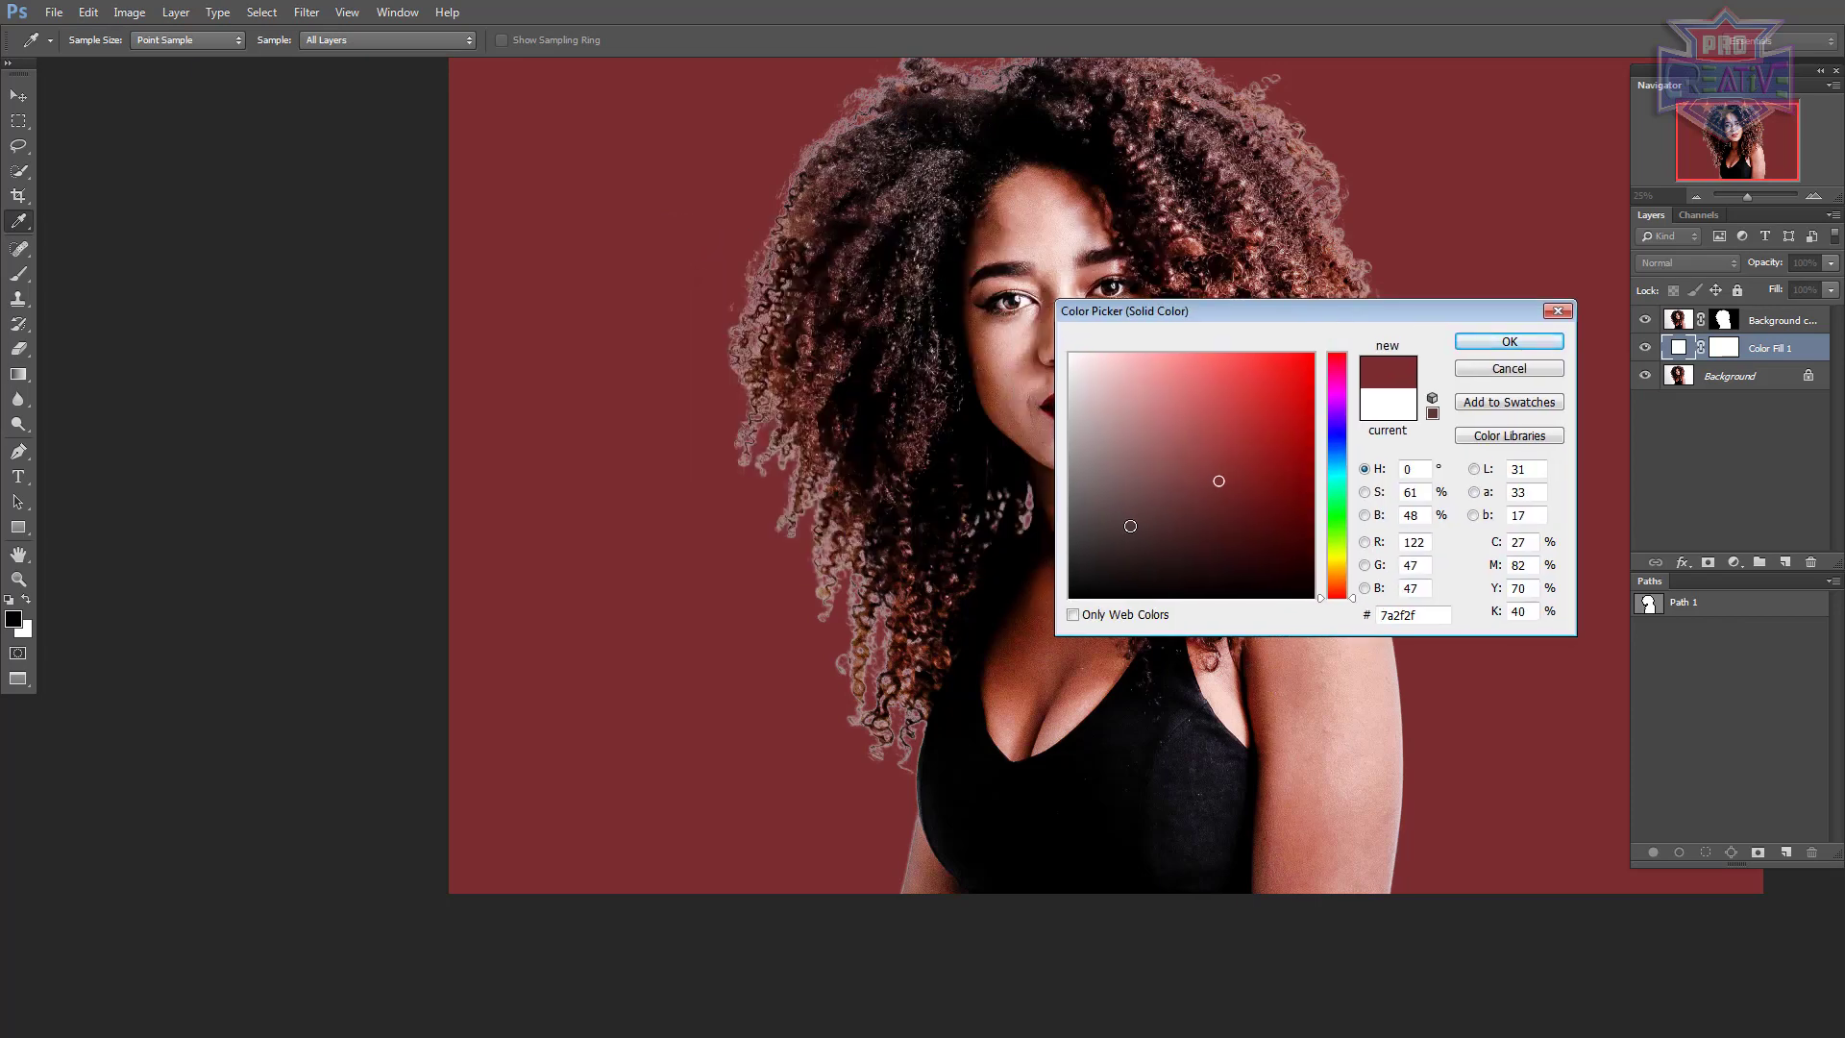
pyautogui.click(1119, 517)
pyautogui.write('ffffff')
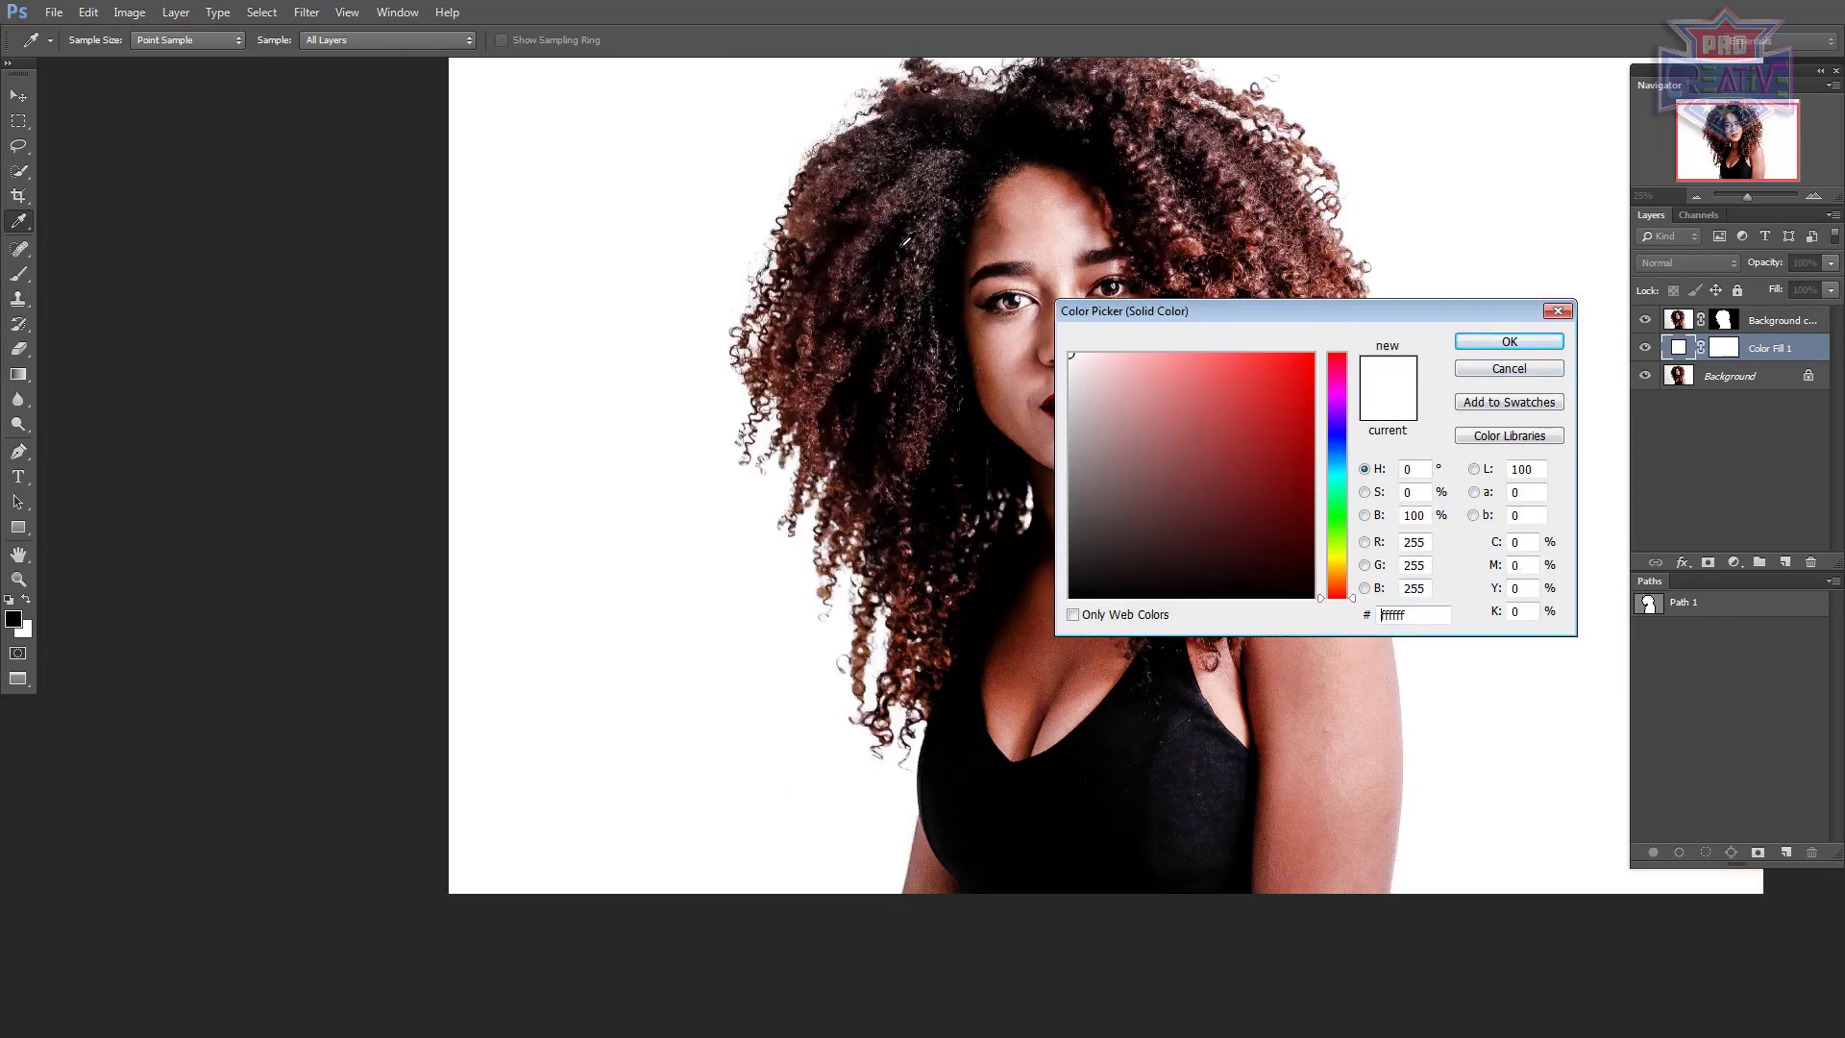
pyautogui.press('Return')
# Step: Hide Color Fill 1 and Background and zoom in to inspect the hair edges
pyautogui.press('l')
pyautogui.moveTo(1644, 357); pyautogui.dragTo(1644, 376)
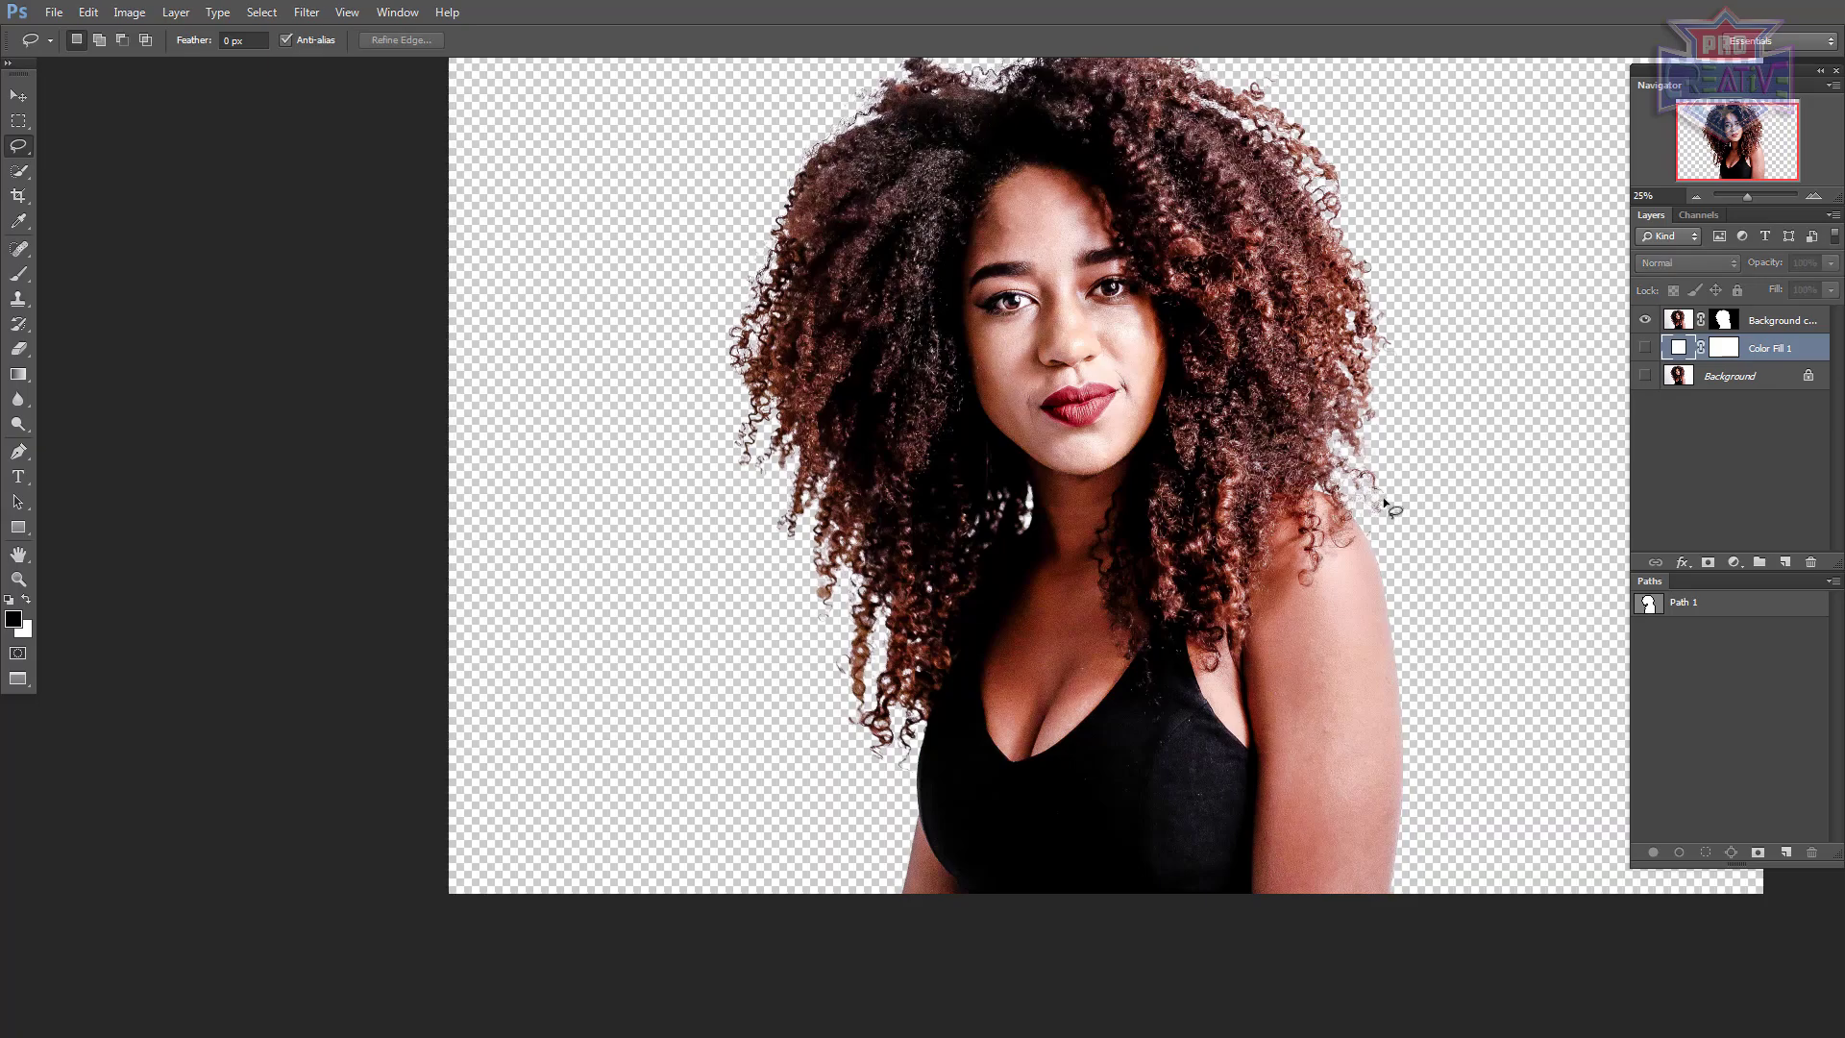
pyautogui.scroll(-2, 1388, 499)
pyautogui.scroll(3, 1120, 572)
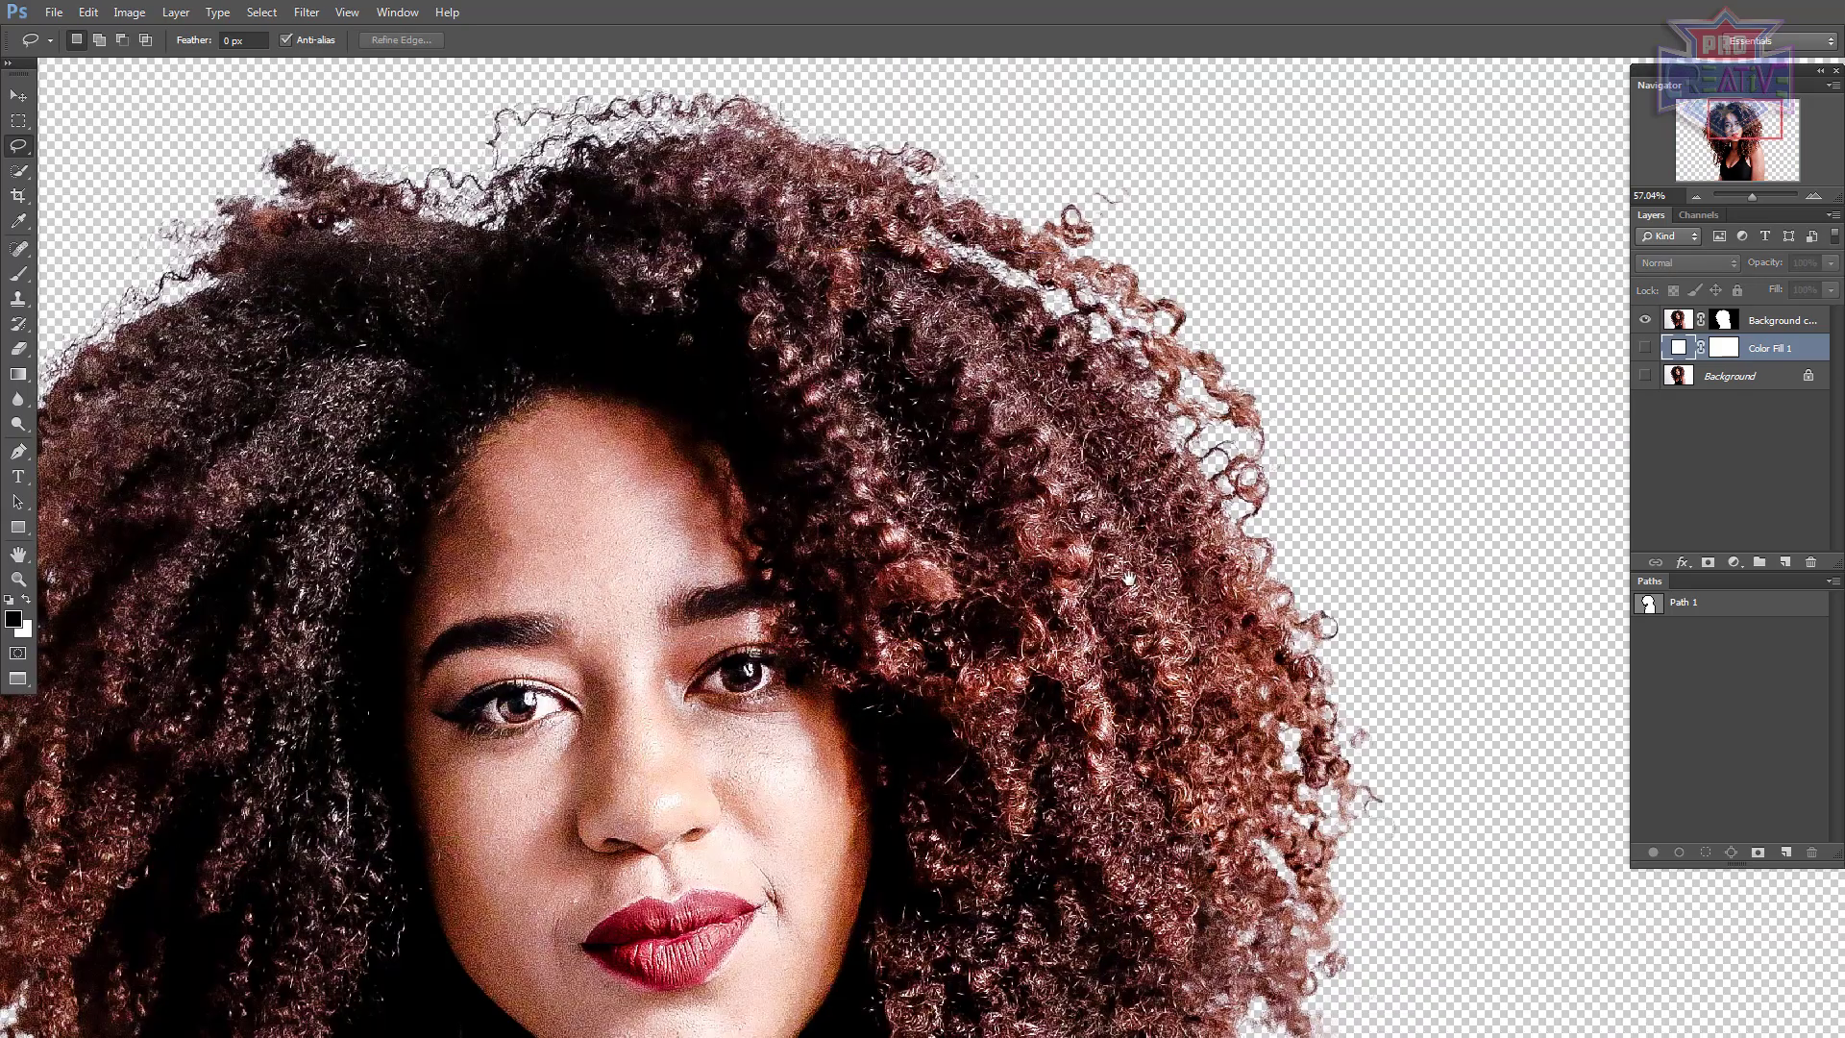
pyautogui.scroll(-1, 1120, 572)
pyautogui.moveTo(819, 351); pyautogui.dragTo(1360, 702)
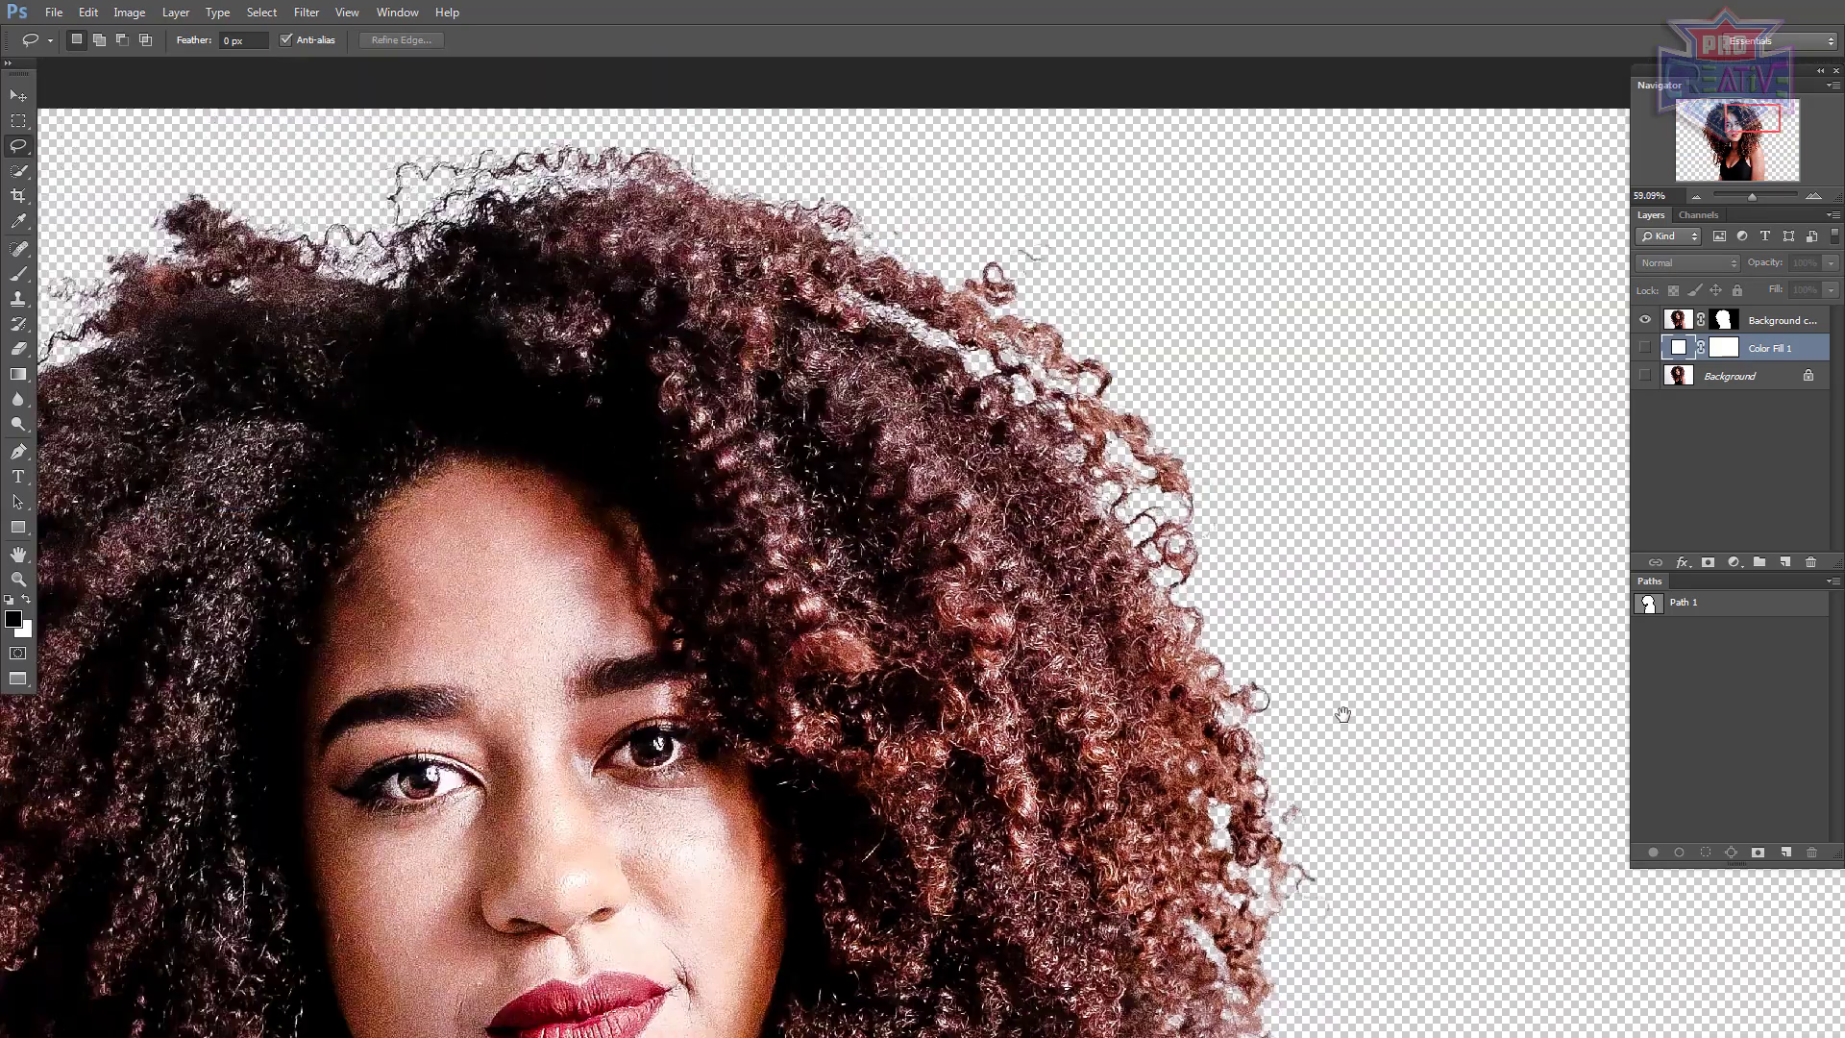
pyautogui.scroll(-2, 1340, 713)
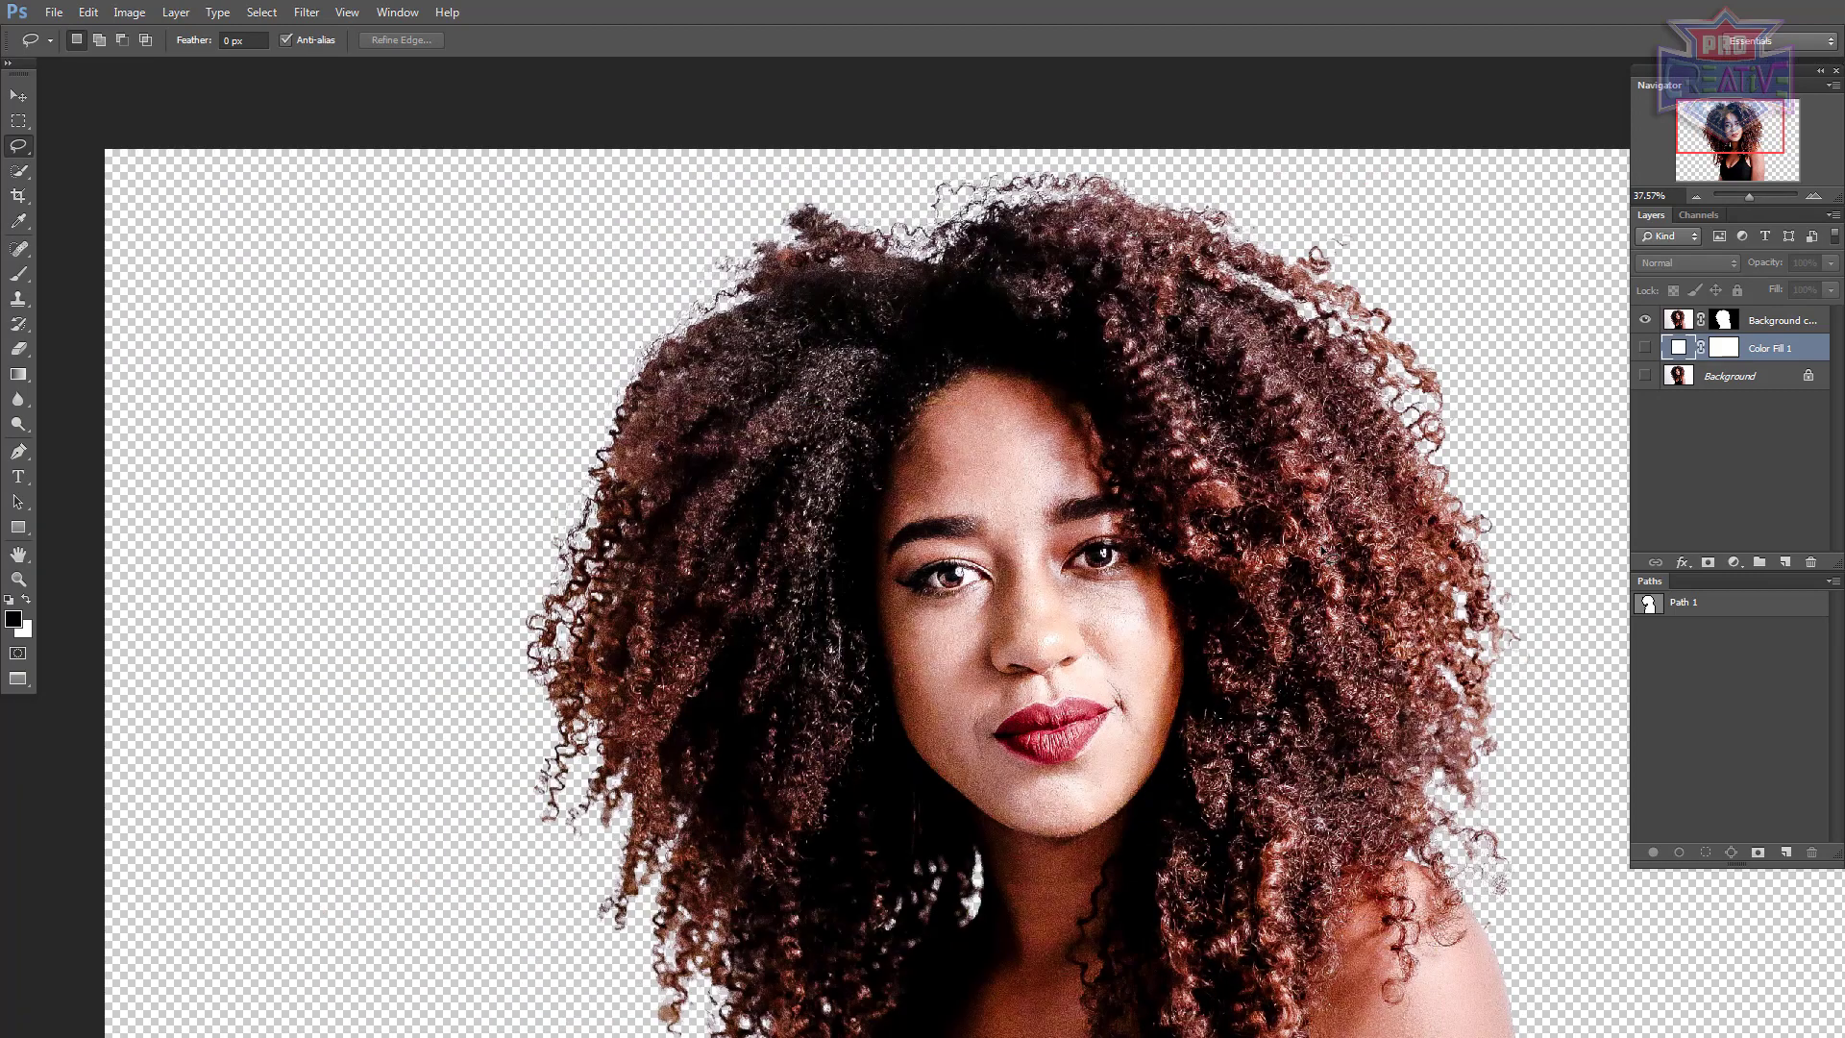
pyautogui.scroll(-1, 1324, 556)
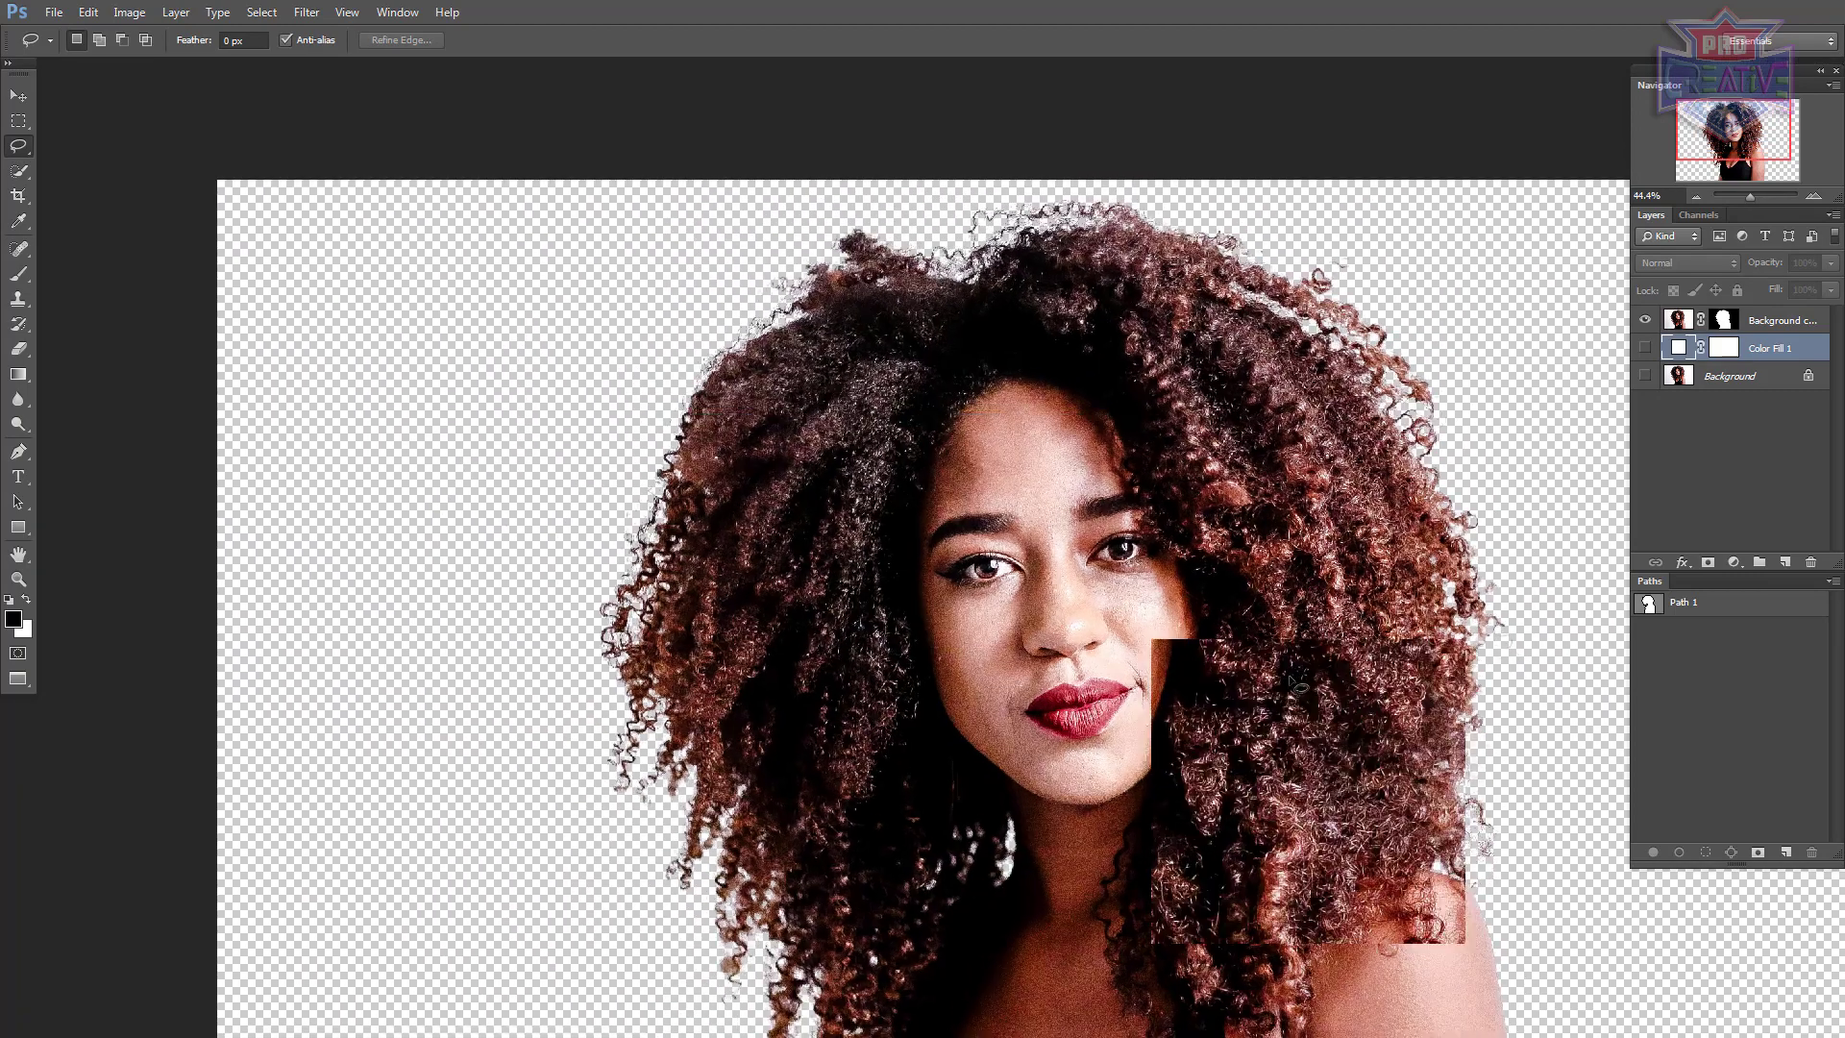
pyautogui.scroll(2, 1298, 481)
pyautogui.scroll(-1, 1272, 392)
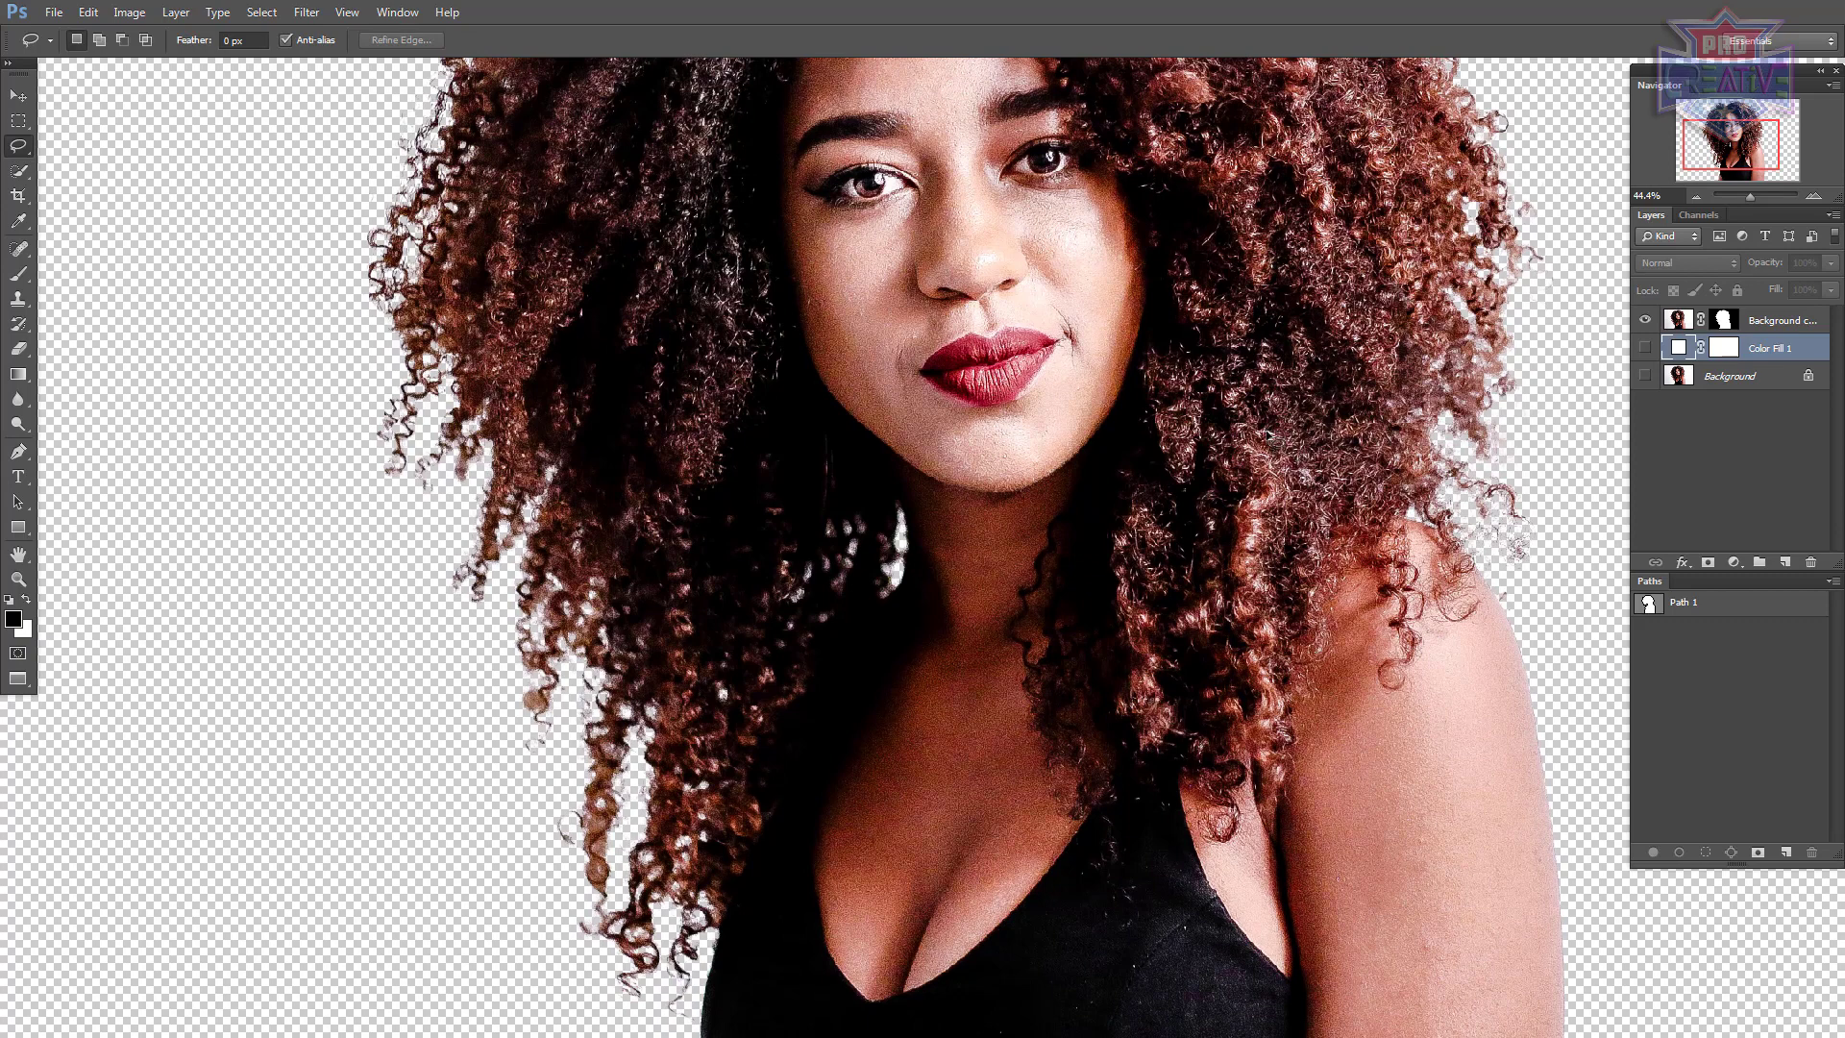
pyautogui.scroll(-2, 1246, 528)
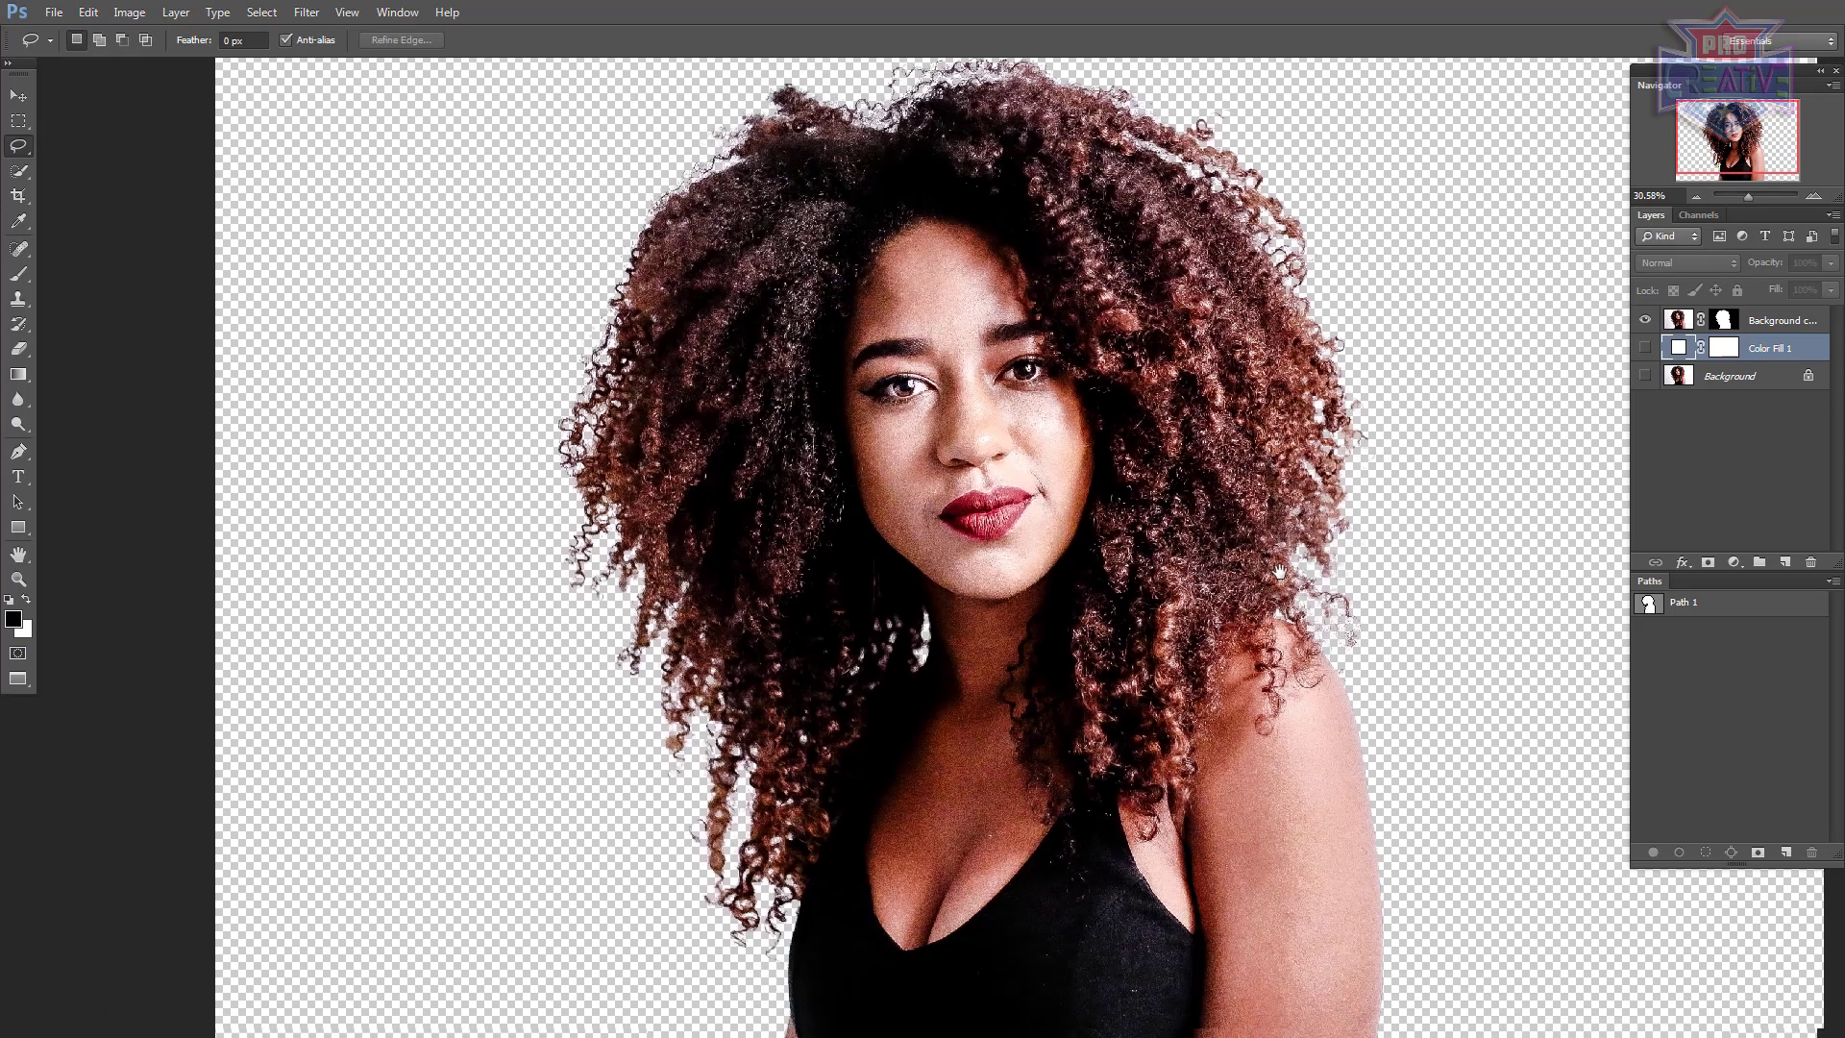
pyautogui.scroll(1, 1245, 528)
# Step: Show the white background again and make Background copy active
pyautogui.click(1646, 377)
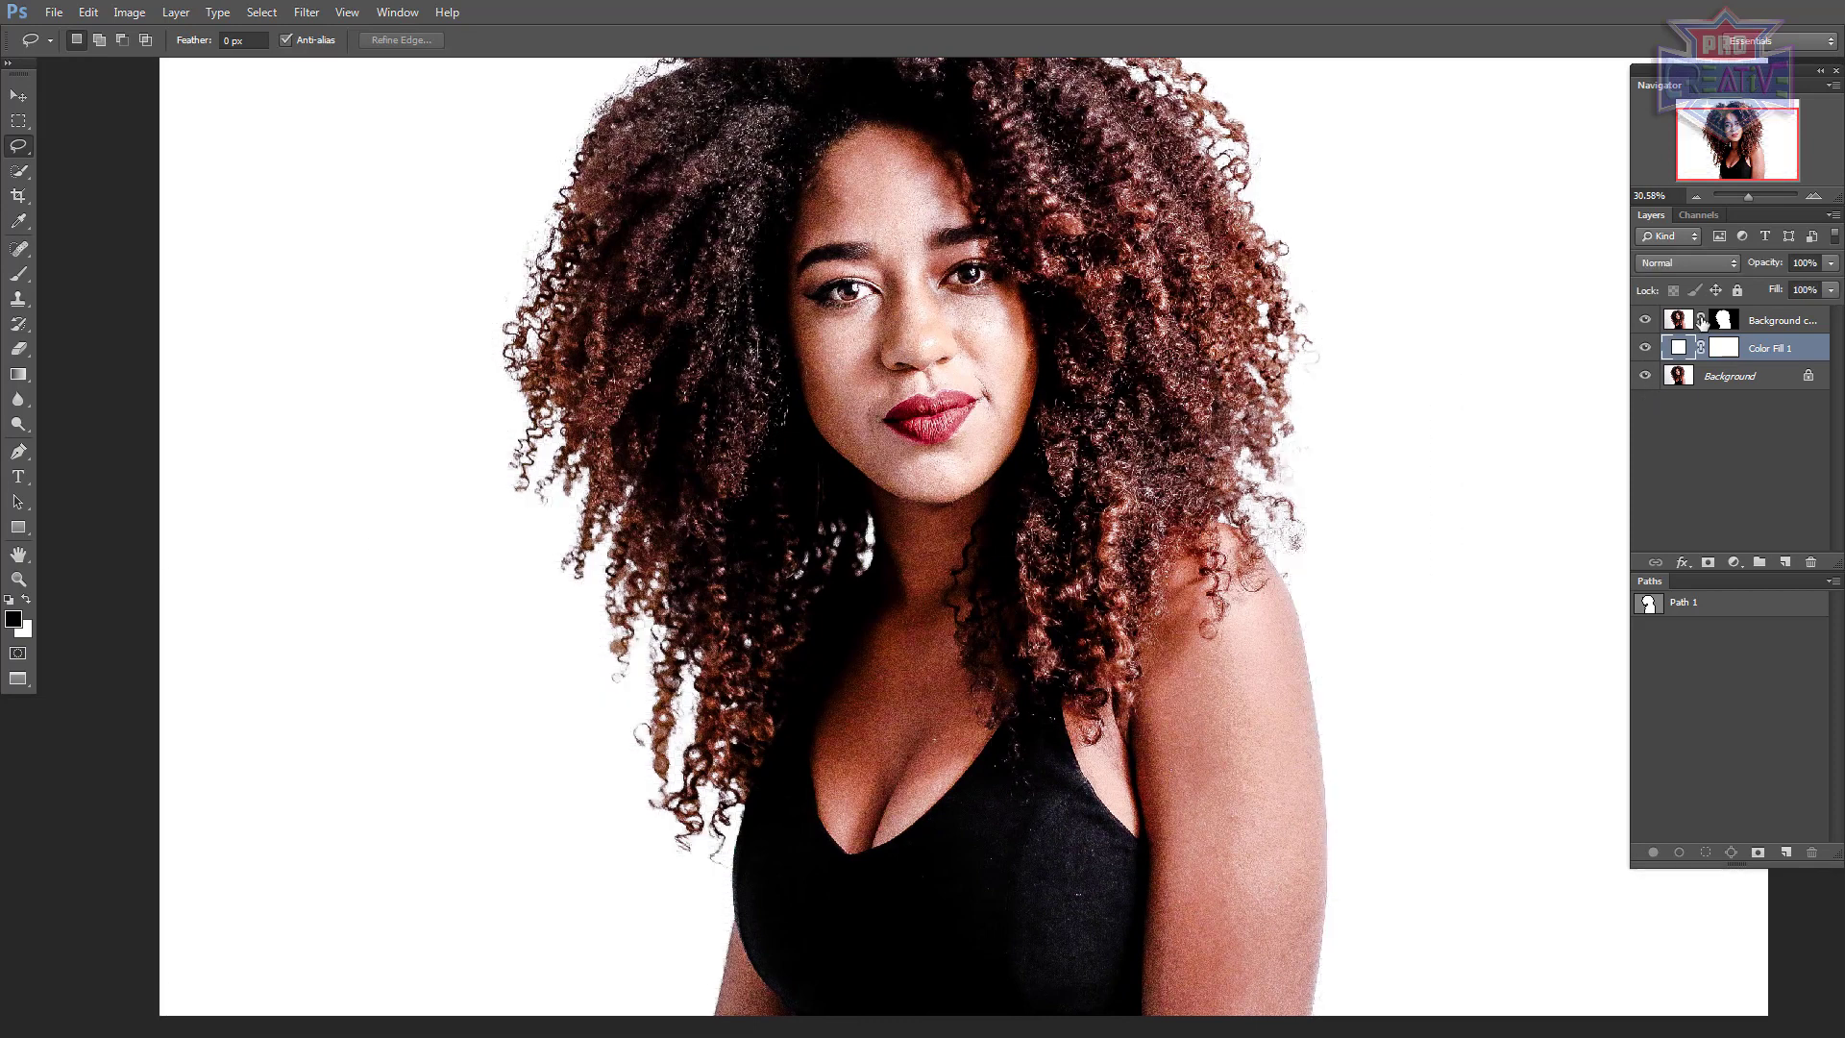
pyautogui.scroll(-1, 730, 558)
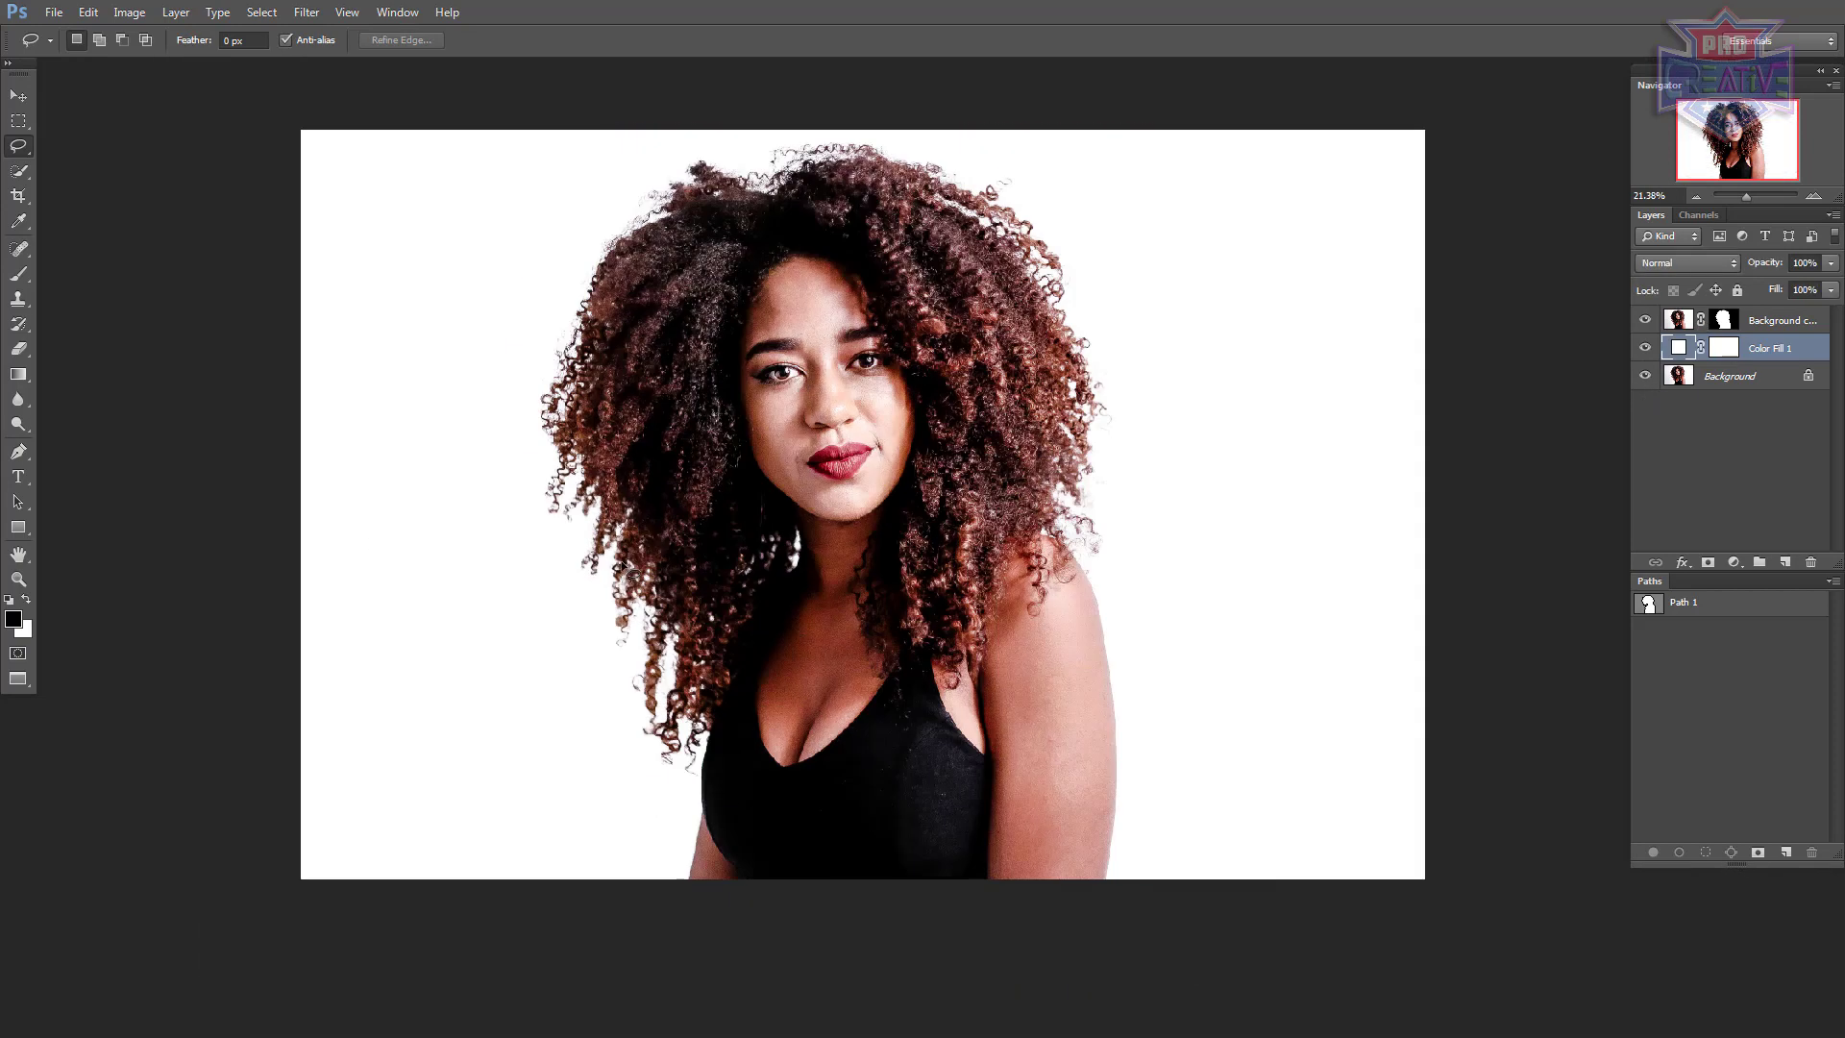
pyautogui.click(1771, 322)
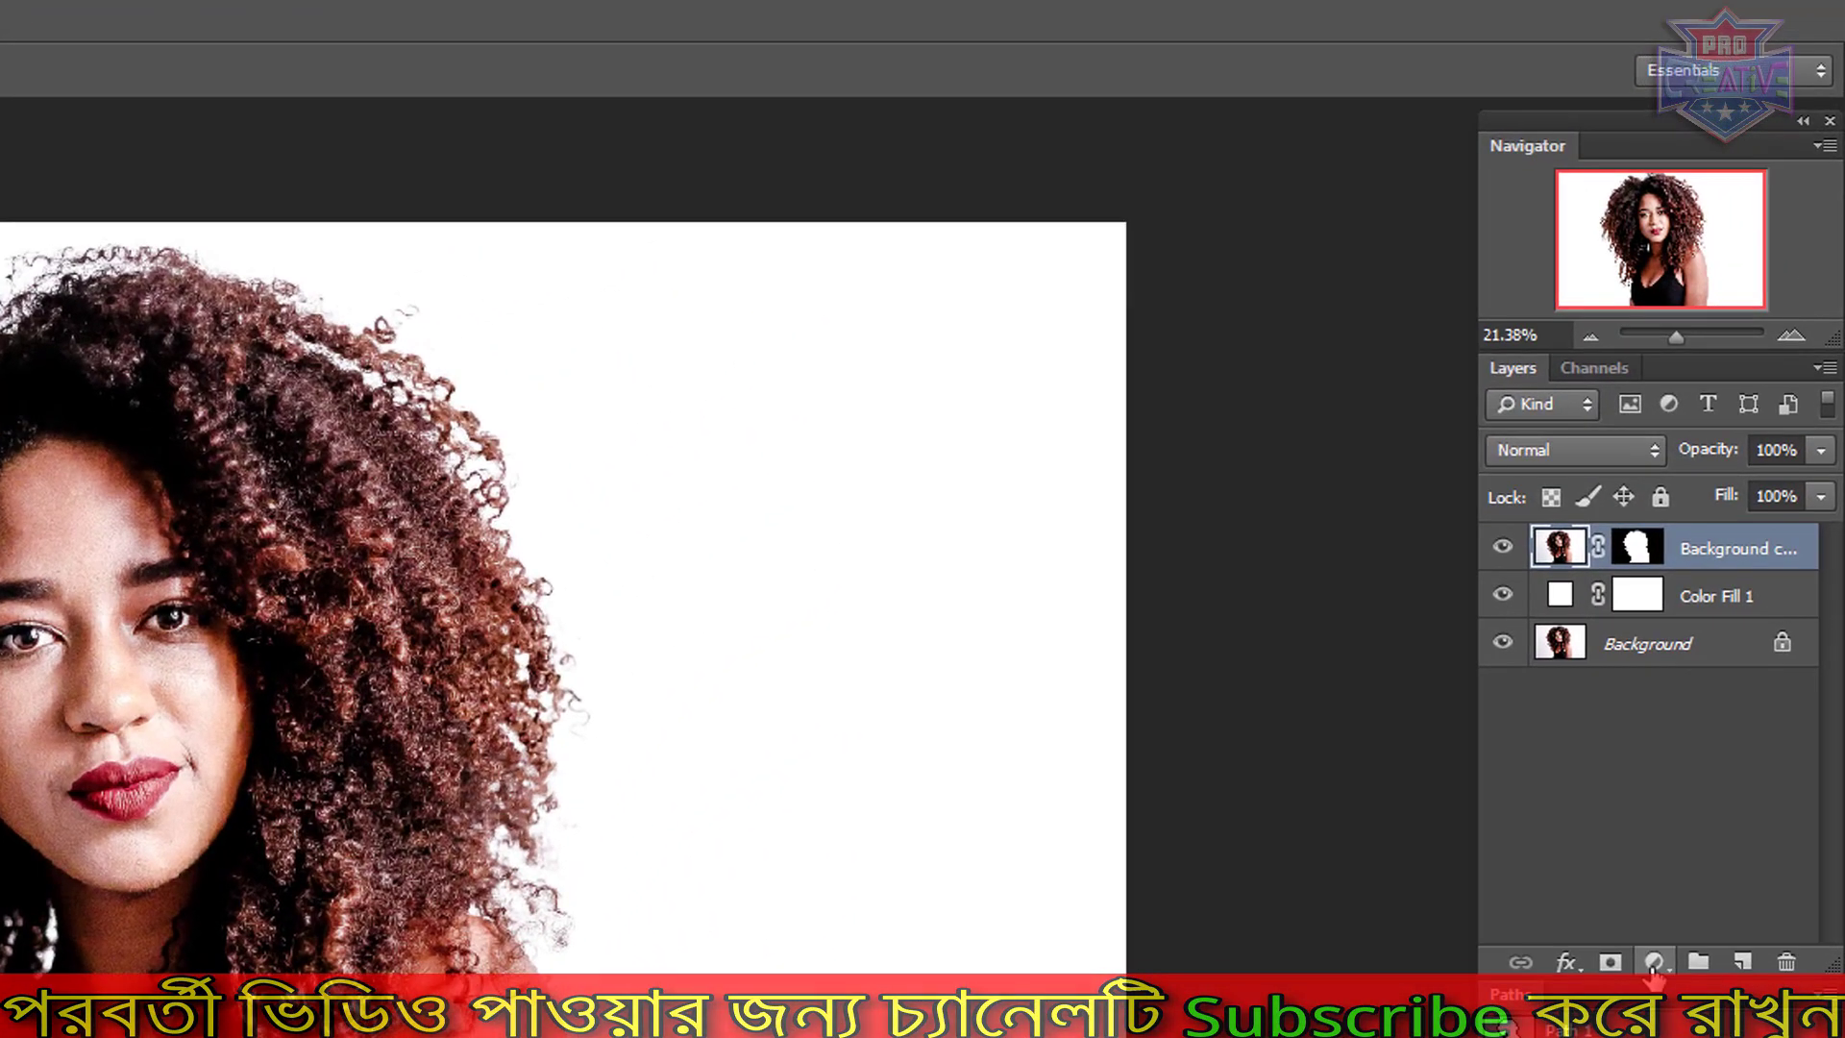
# Step: Add a Levels adjustment layer with midtones crushed to 0.01
pyautogui.click(1734, 563)
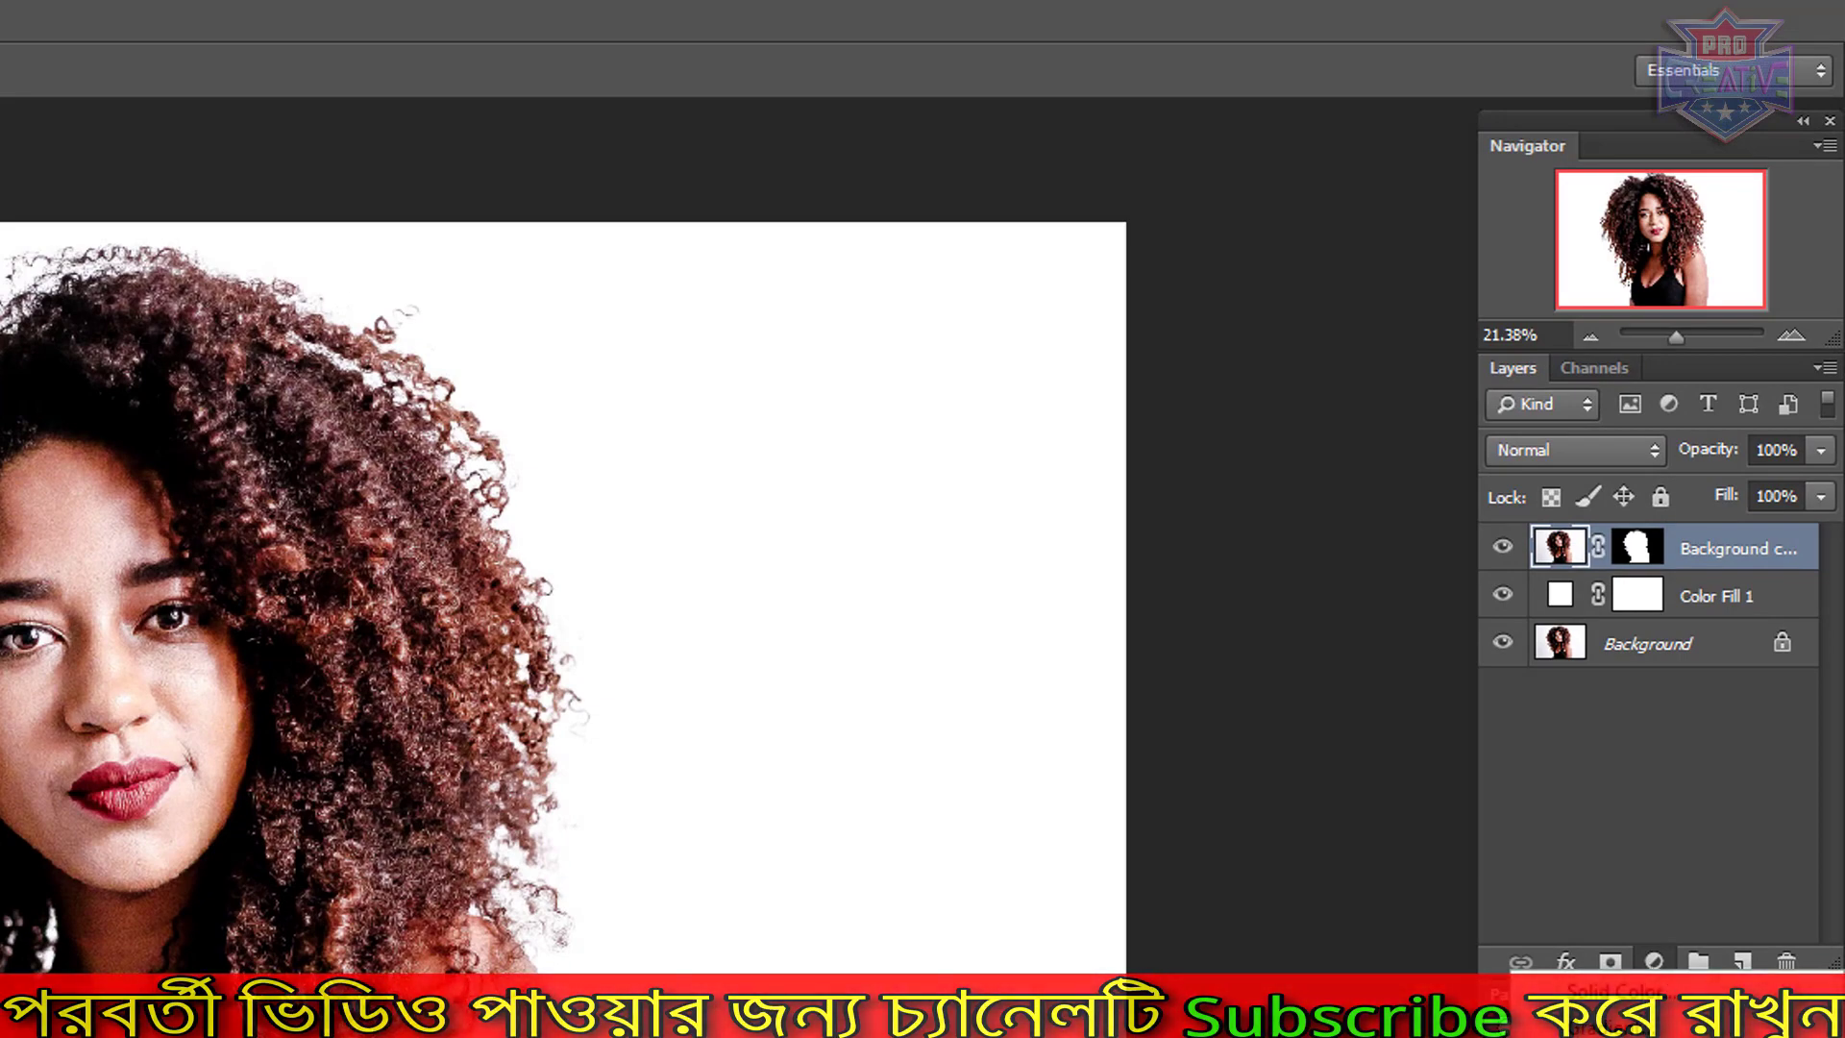
pyautogui.click(1653, 1019)
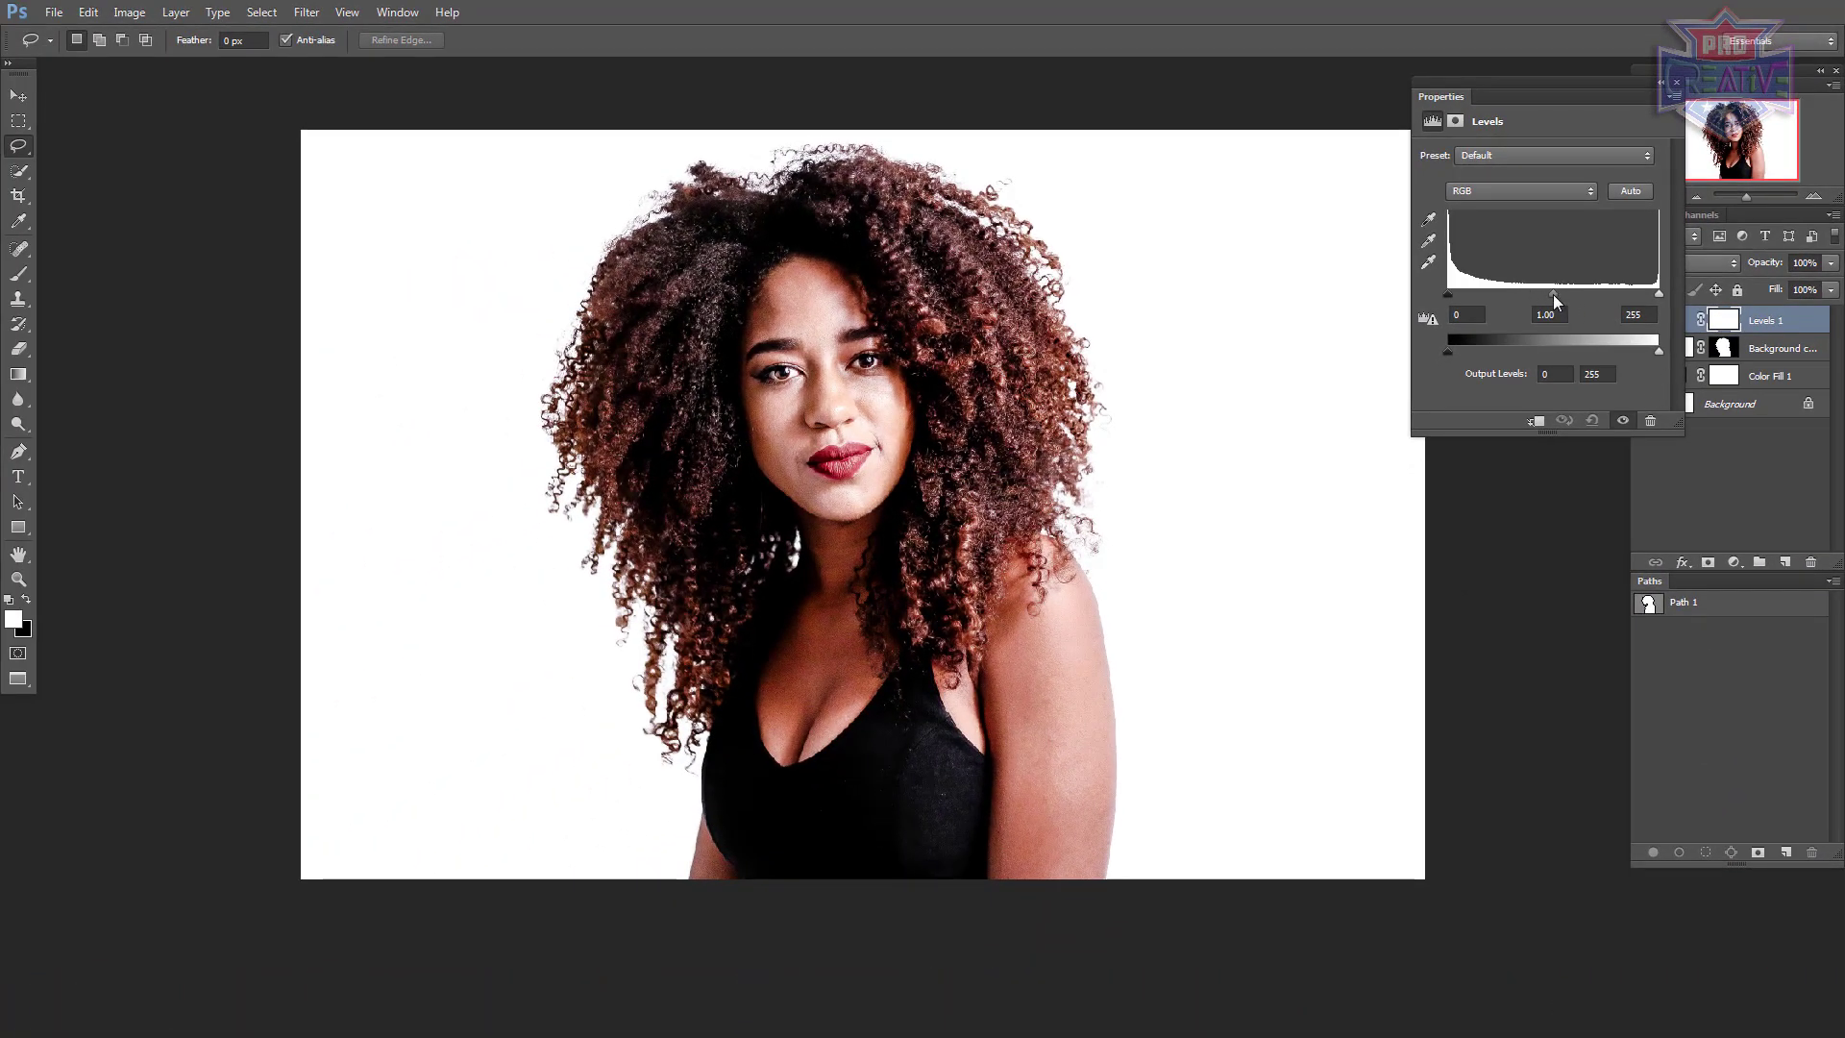
pyautogui.moveTo(1556, 300); pyautogui.dragTo(1741, 196)
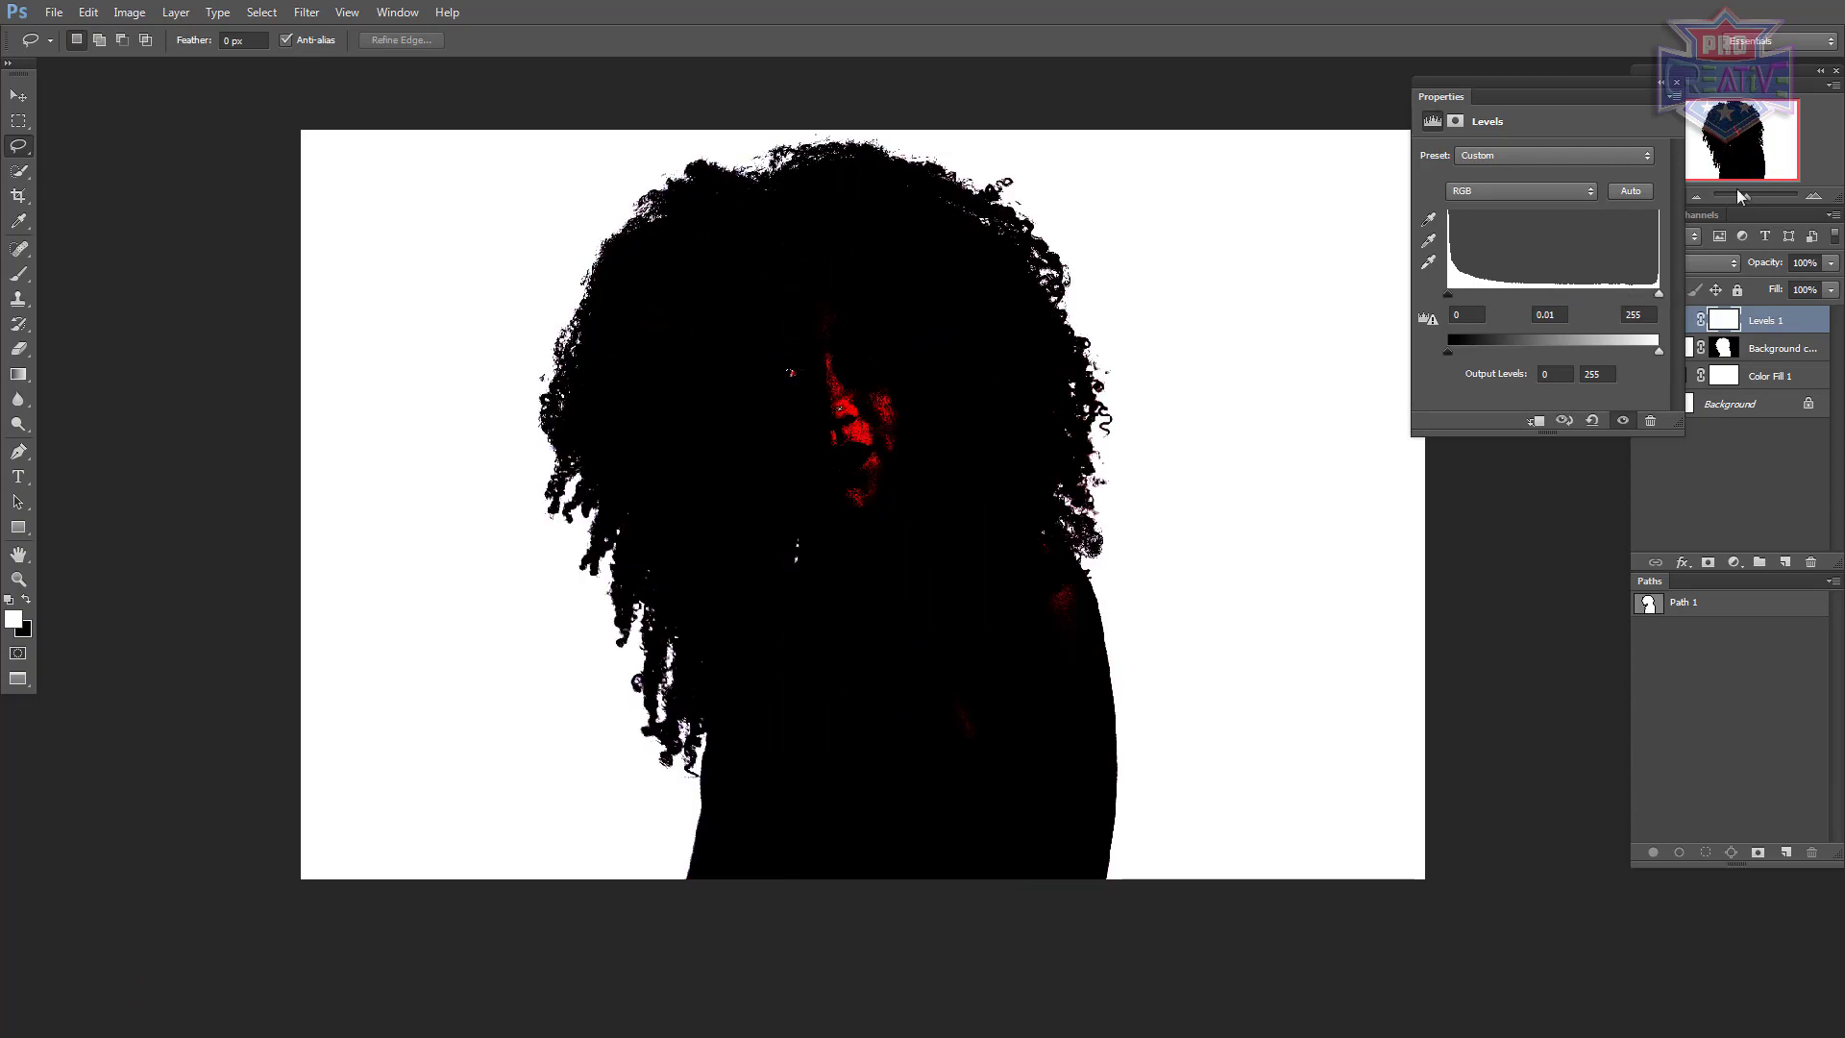
pyautogui.click(1677, 82)
# Step: Lasso the stray hair speck, clear it from the Background copy mask, and deselect
pyautogui.scroll(3, 558, 536)
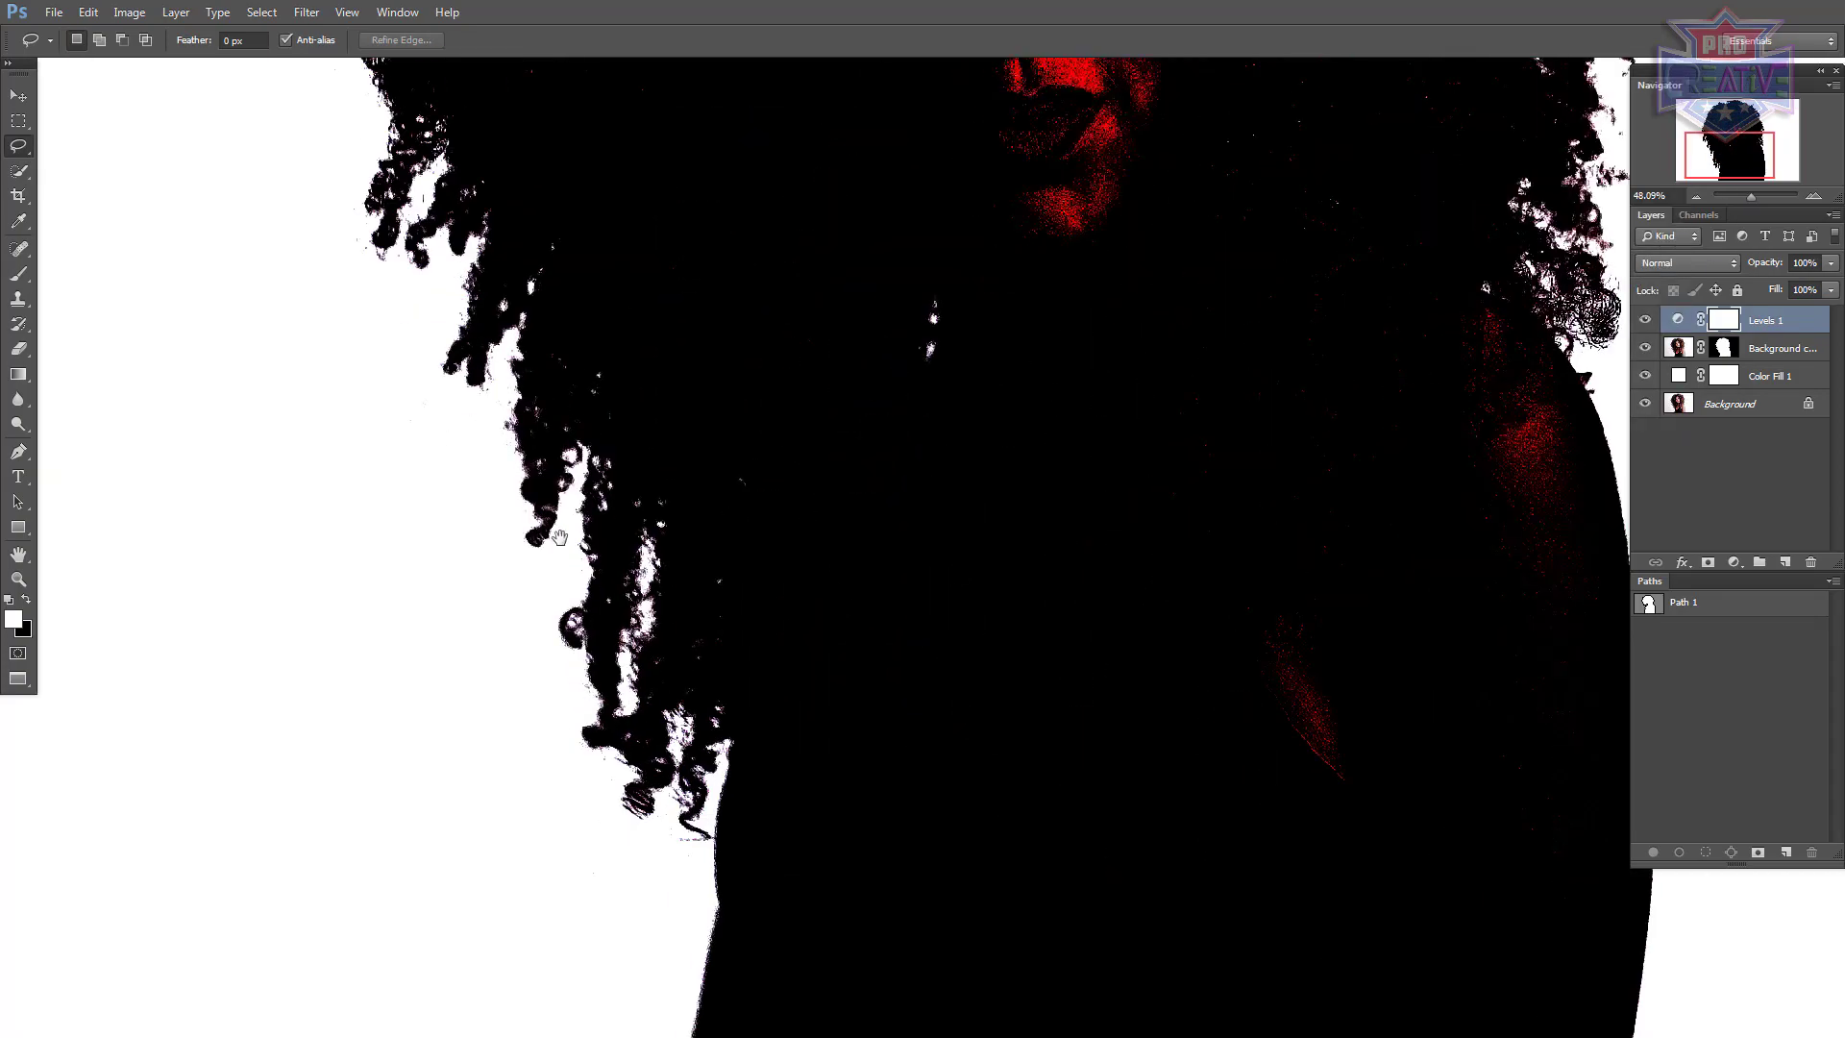
pyautogui.scroll(5, 769, 653)
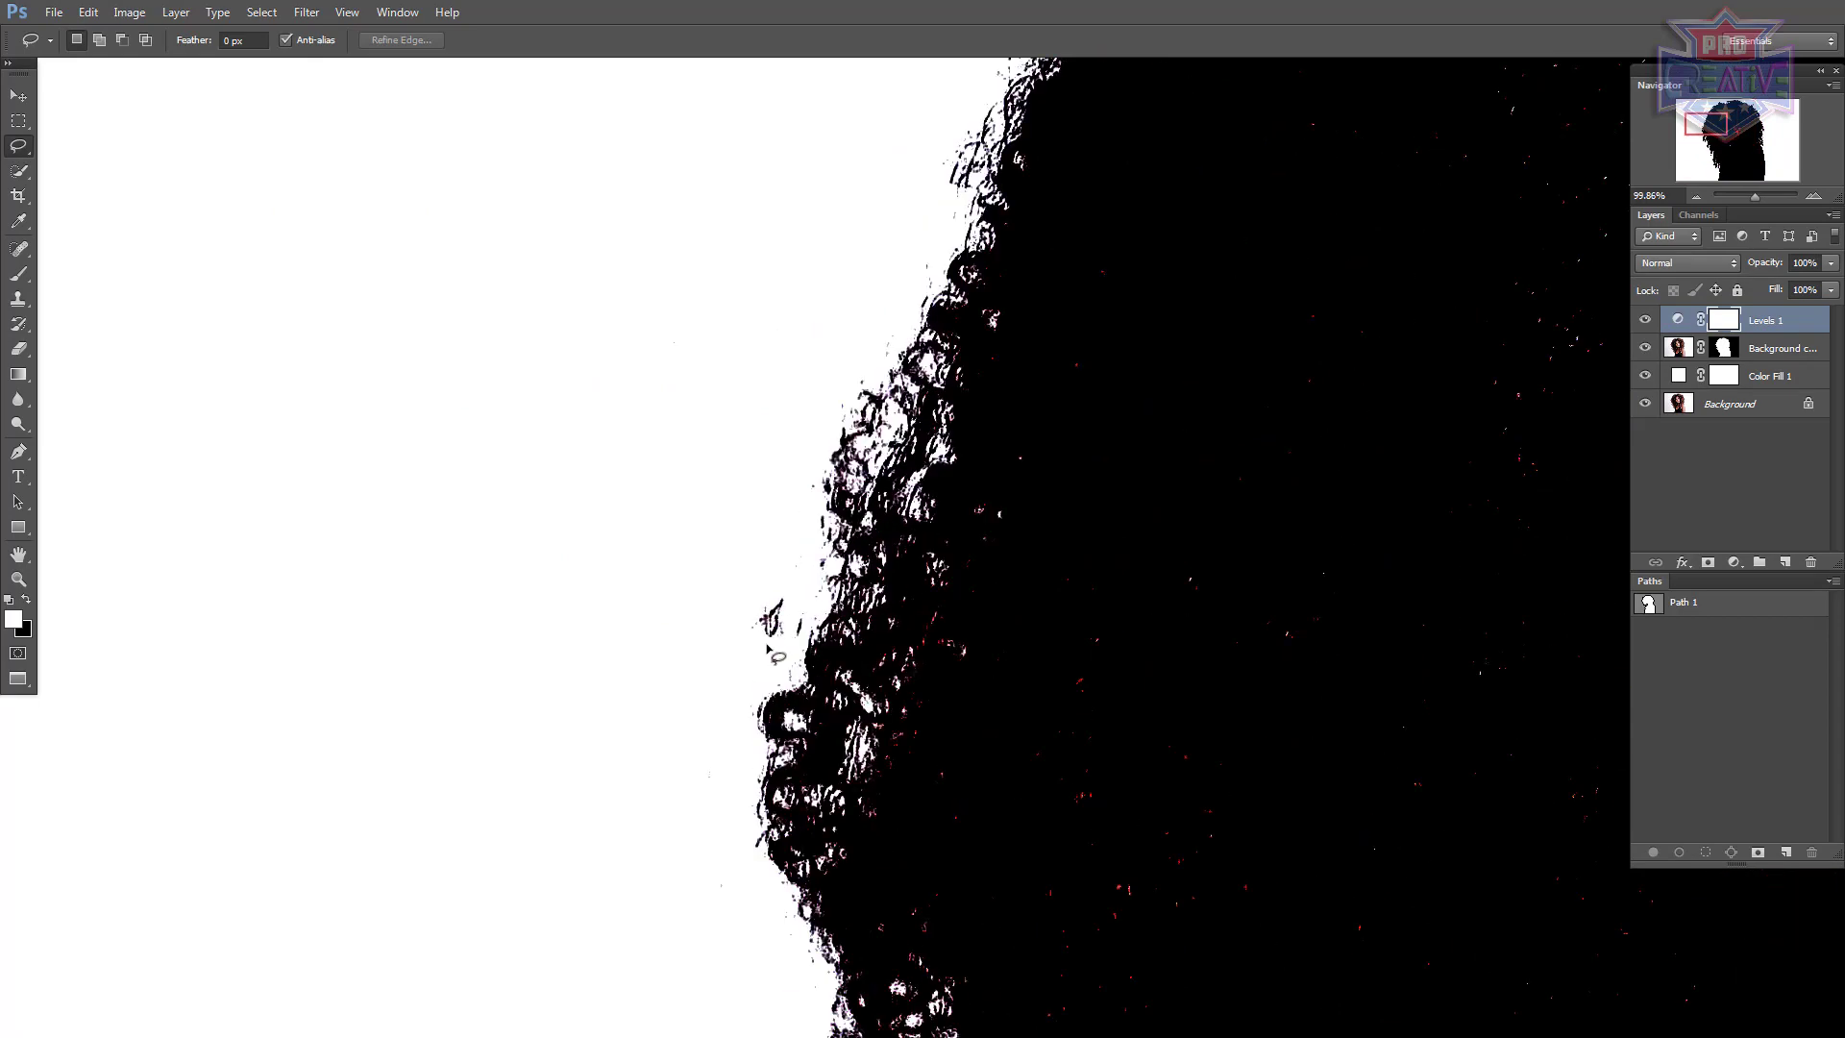
pyautogui.moveTo(788, 579)
pyautogui.mouseDown()
pyautogui.moveTo(716, 621)
pyautogui.moveTo(738, 527)
pyautogui.mouseUp()
pyautogui.click(1736, 349)
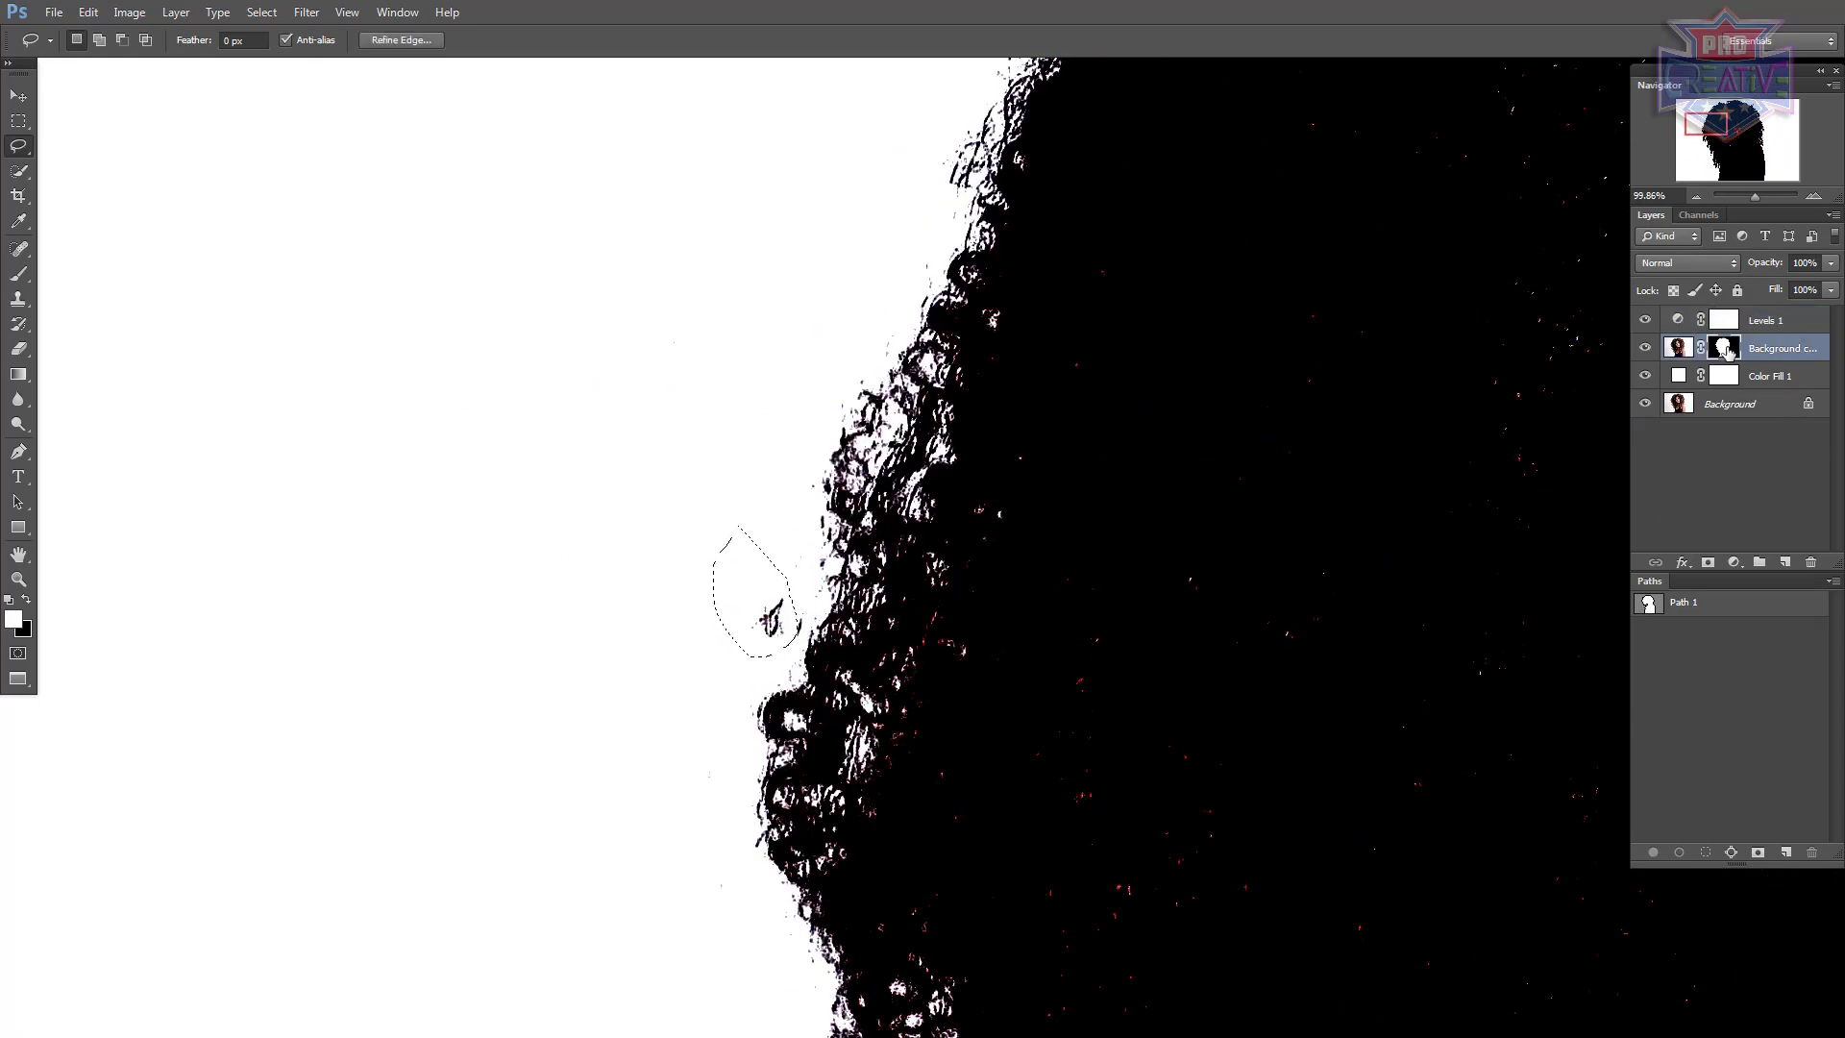
pyautogui.press('Delete')
pyautogui.hotkey('ctrl', 'd')
pyautogui.scroll(-2, 1061, 733)
pyautogui.moveTo(1061, 732); pyautogui.dragTo(579, 920)
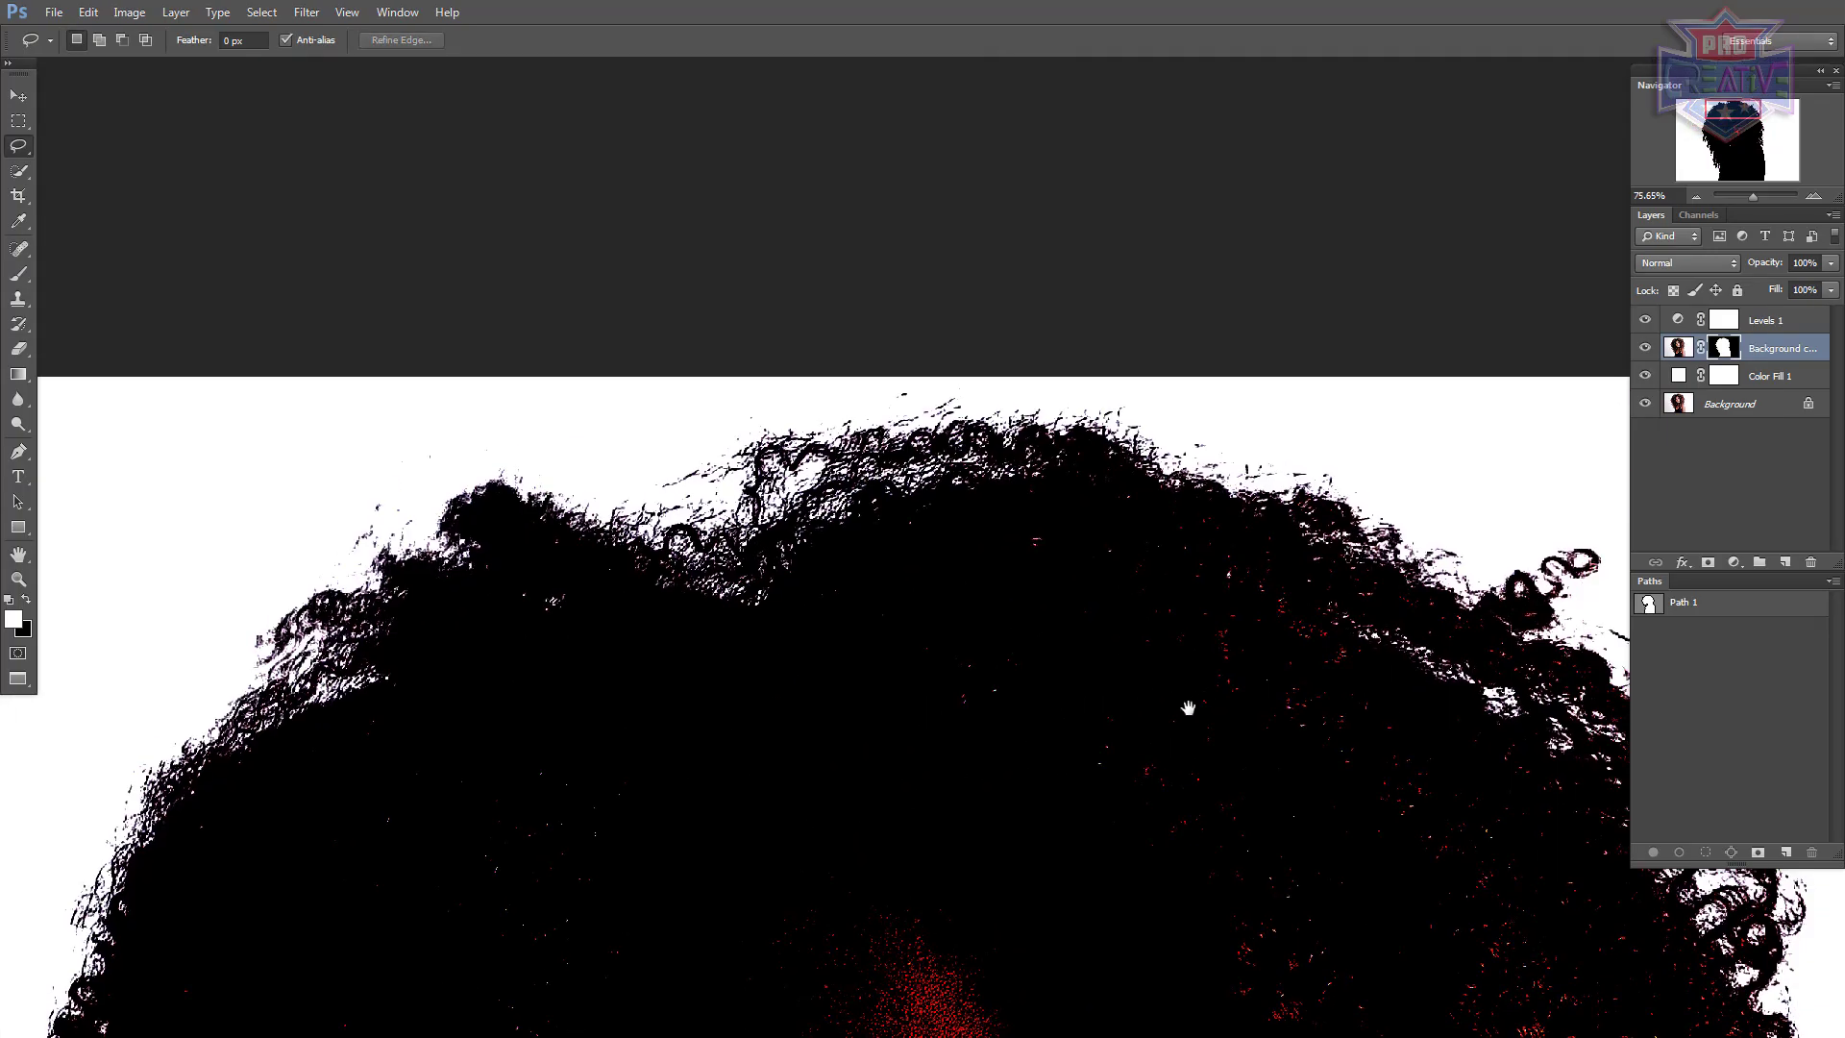
pyautogui.moveTo(1189, 708); pyautogui.dragTo(1024, 514)
pyautogui.scroll(-4, 1137, 671)
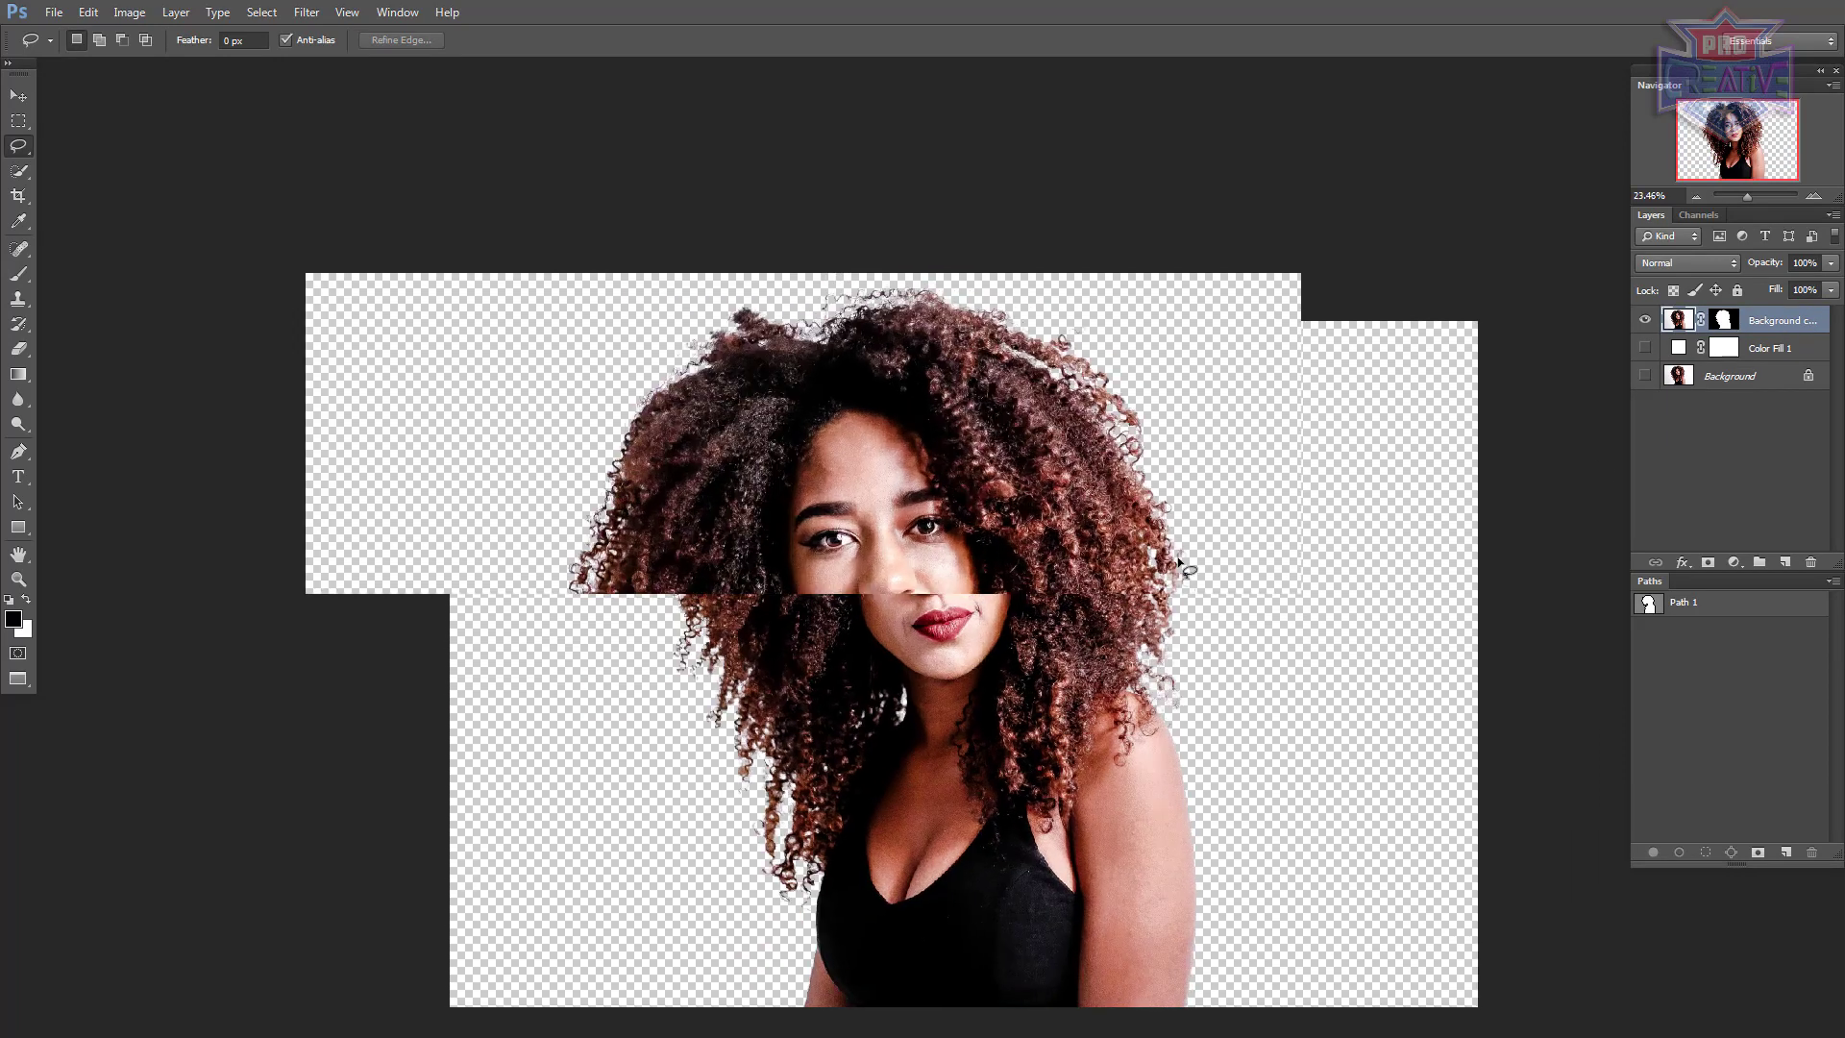
pyautogui.scroll(-1, 1246, 610)
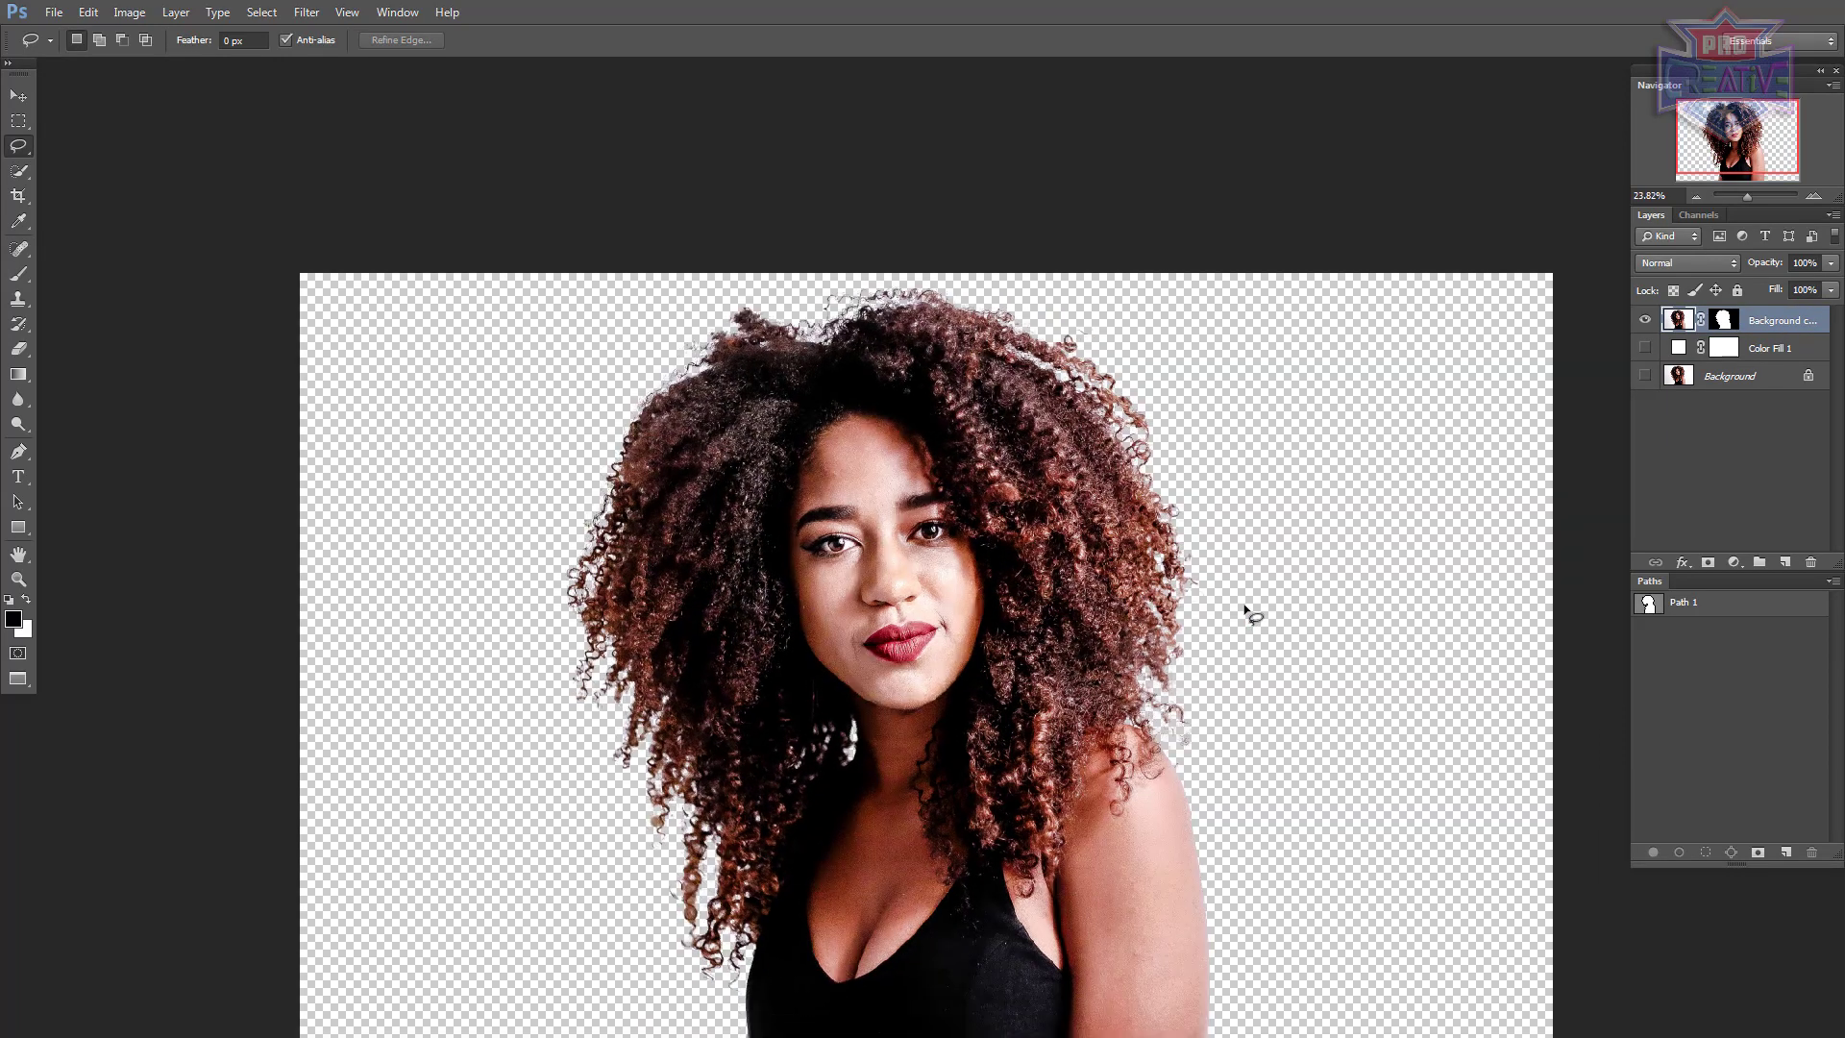